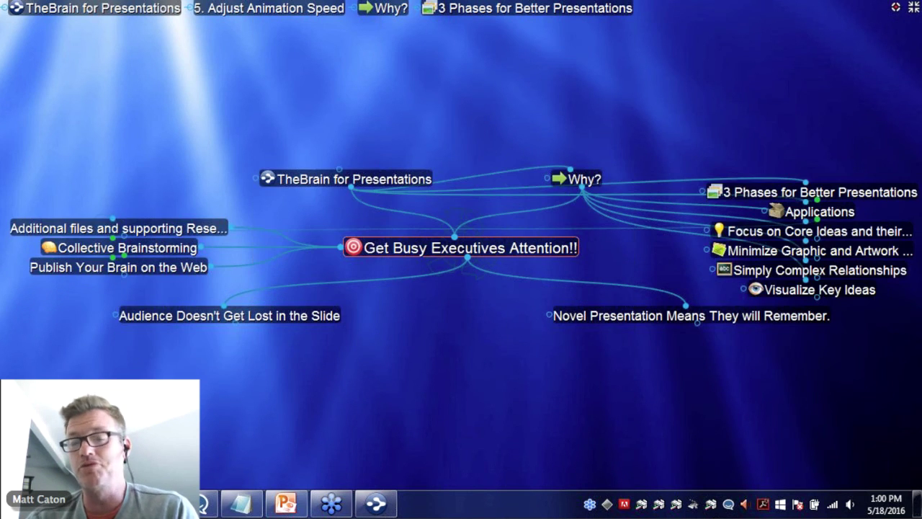
Make 'Novel Presentation Means They will Remember.' the active thought under Get Busy Executives Attention!!
left_click(684, 315)
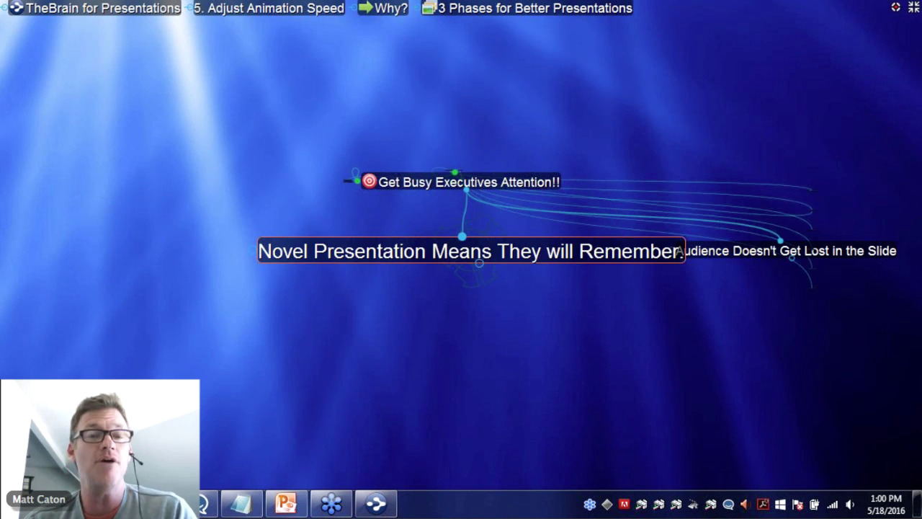
Visit 'Additional files and supporting Research can be linked' and Sales Pitches, landing on Collective Brainstorming
key("alt+Left")
left_click(166, 216)
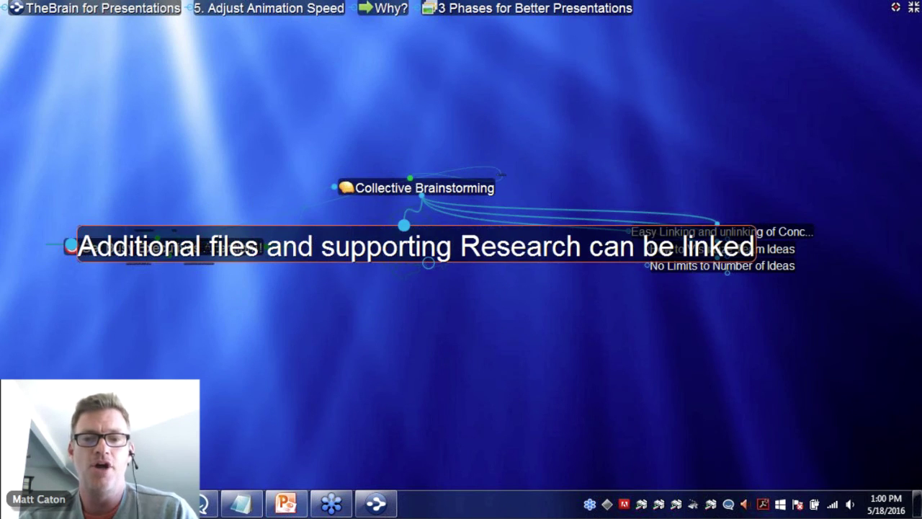
key("alt+Left")
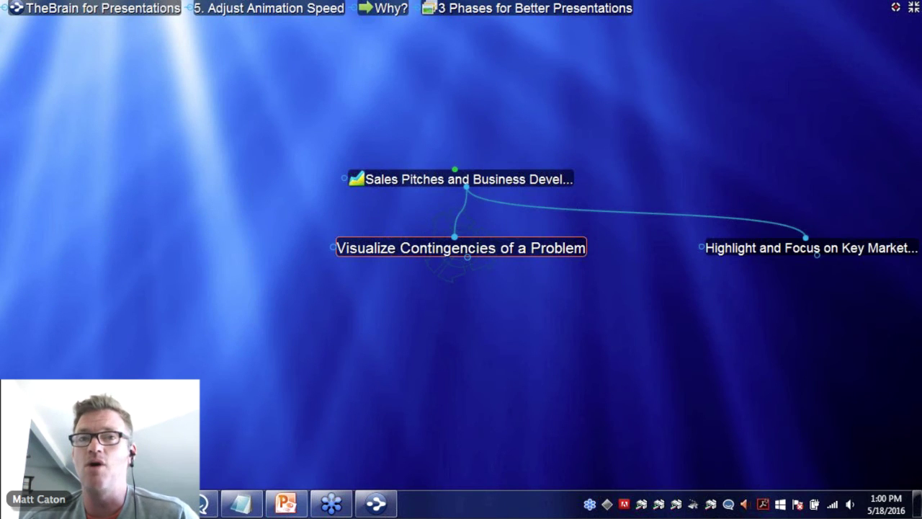
key("alt+Left")
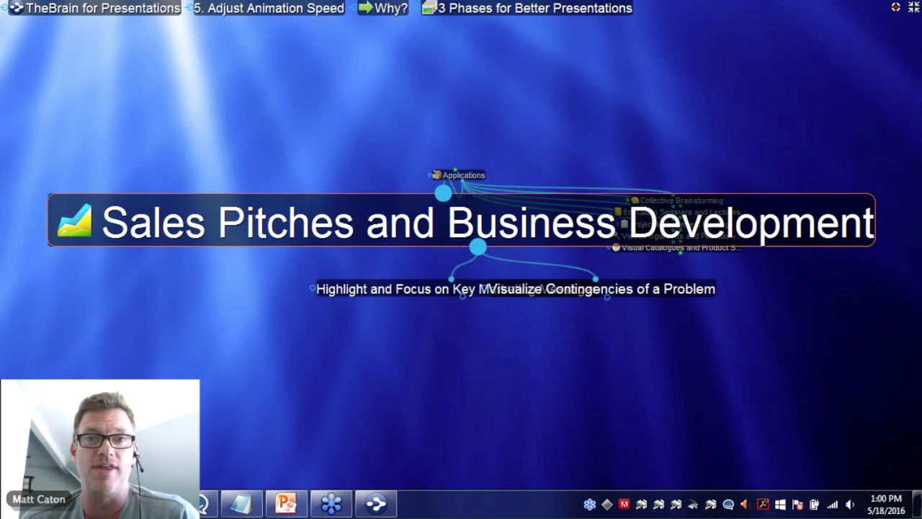
key("alt+Left")
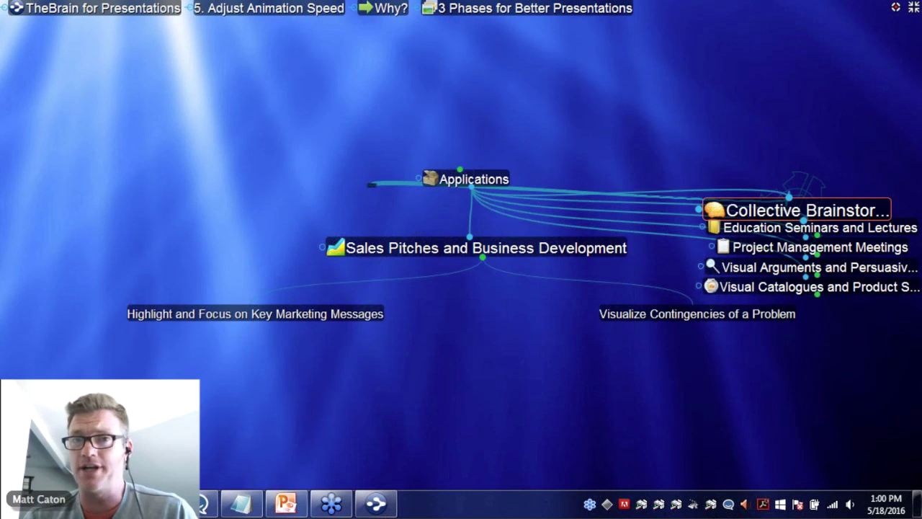
Browse How to Visualize Team Ideas and Minimize Graphic and Artwork Requirements, ending at 2. During Presentation
left_click(691, 315)
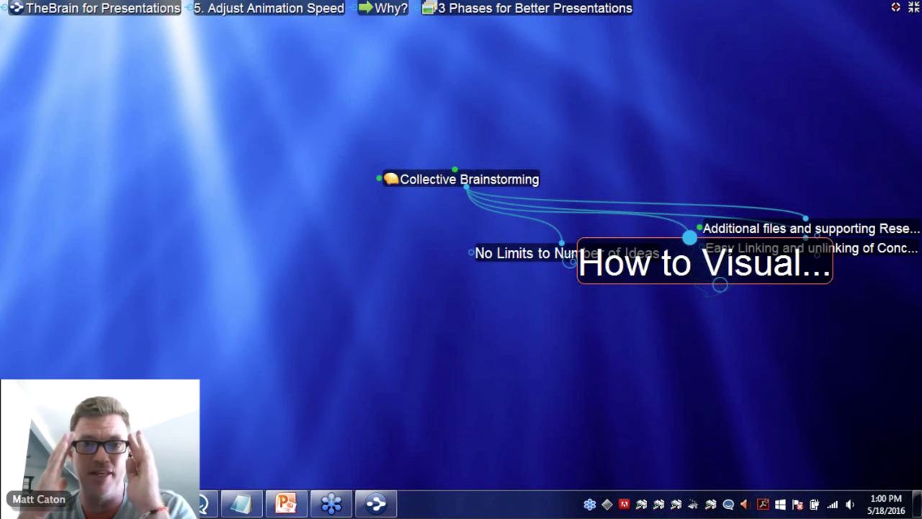
key("alt+Left")
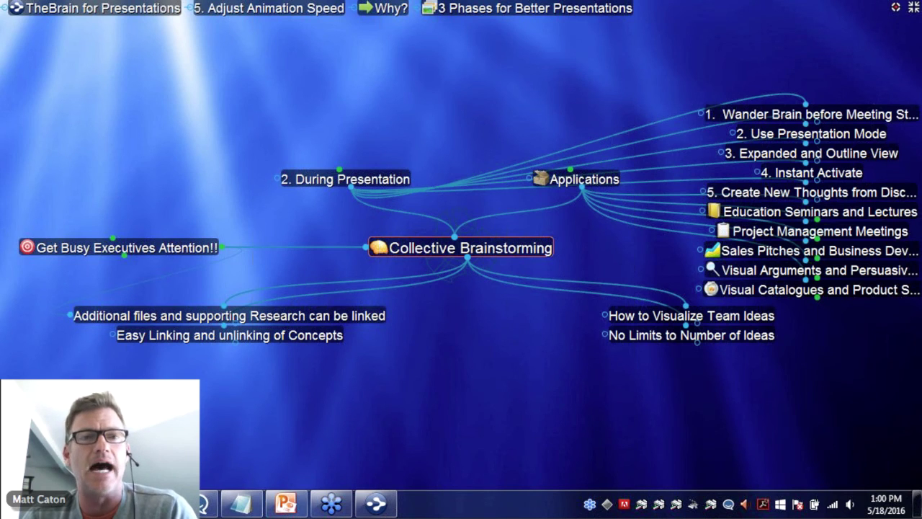
key("alt+Left")
key("alt+Left")
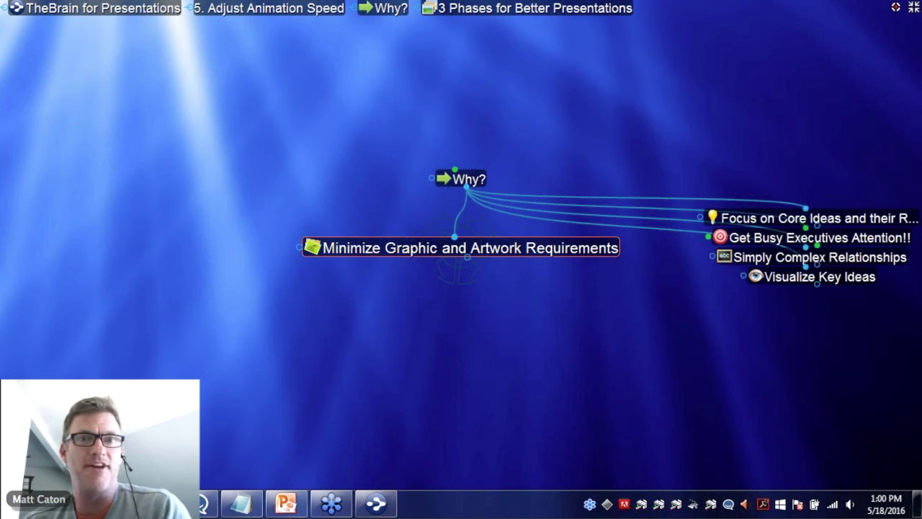
key("alt+Left")
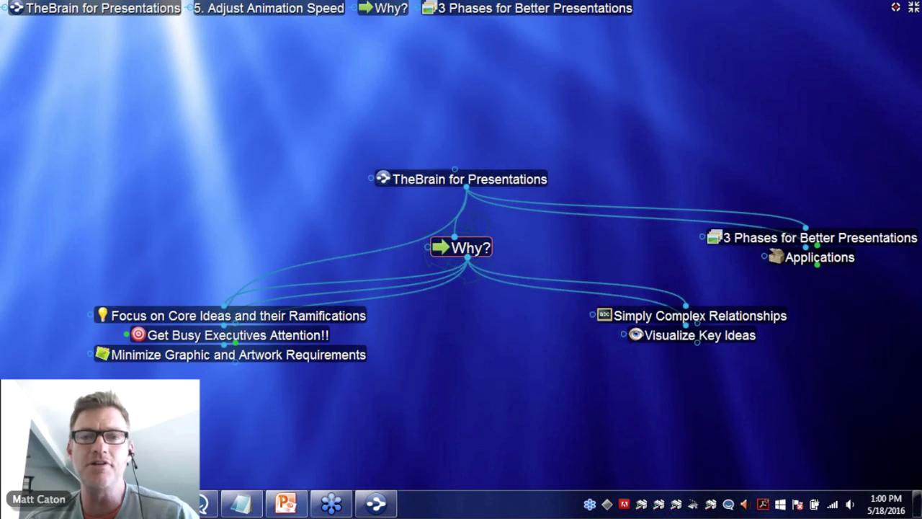
key("alt+Left")
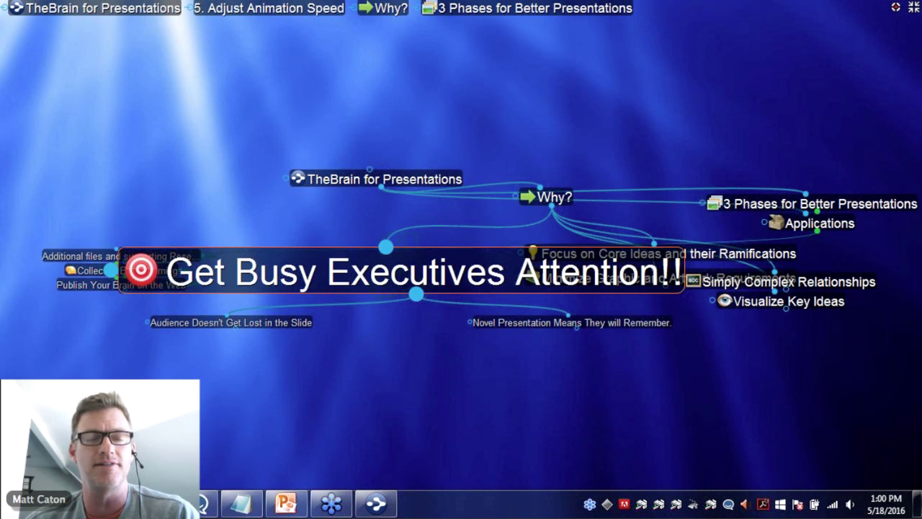
key("alt+Left")
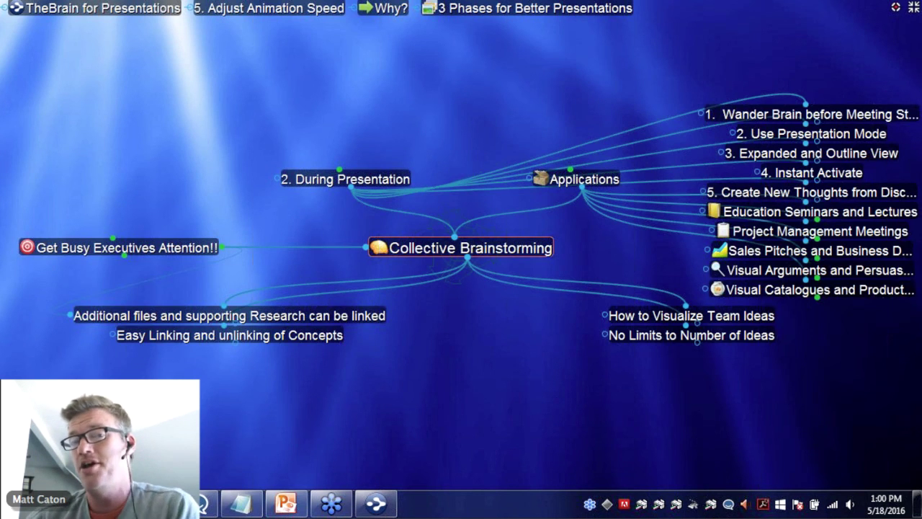
key("alt+Left")
Browse 5. Create New Thoughts, 1. Before and 3. After Presentation, and 1. Wander Brain
key("alt+Left")
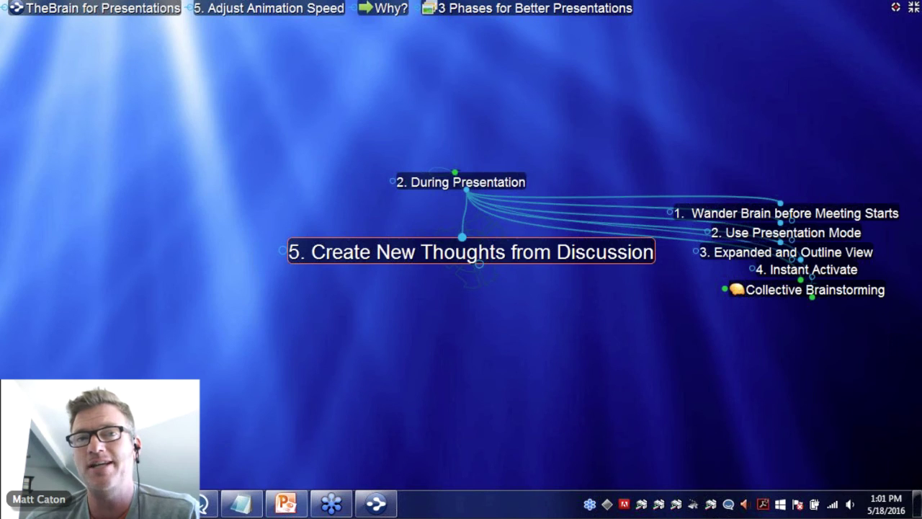
key("alt+Left")
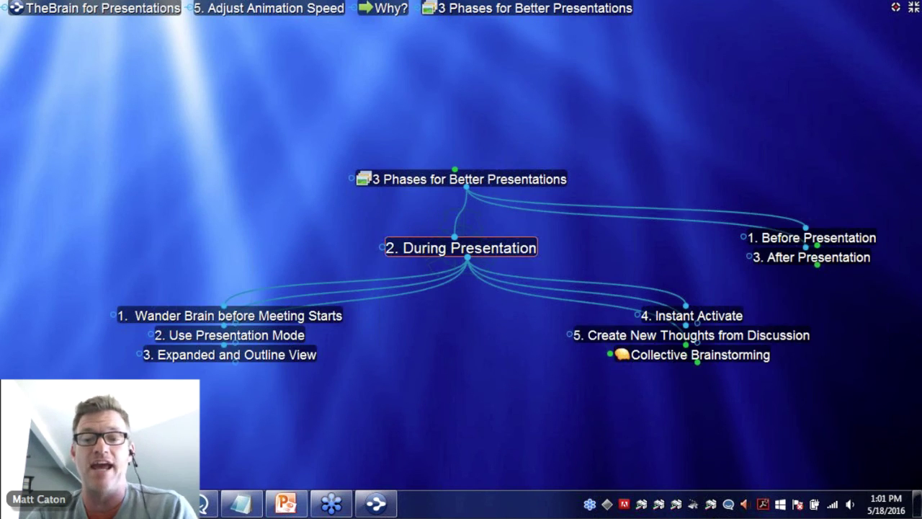
key("alt+Left")
key("alt+Left")
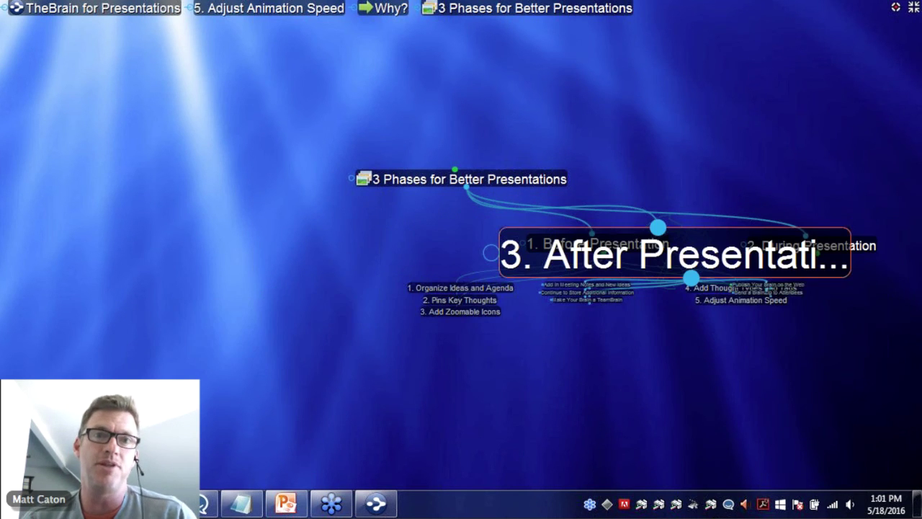
key("alt+Left")
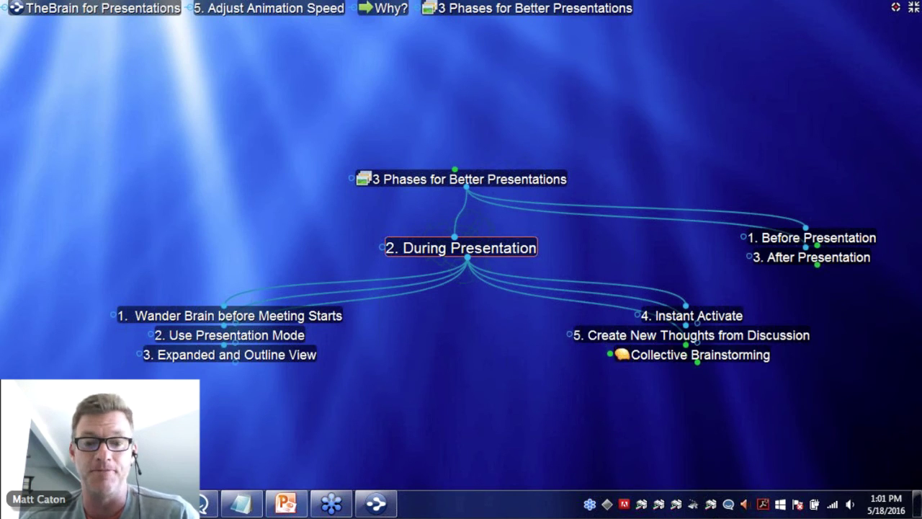
key("alt+Left")
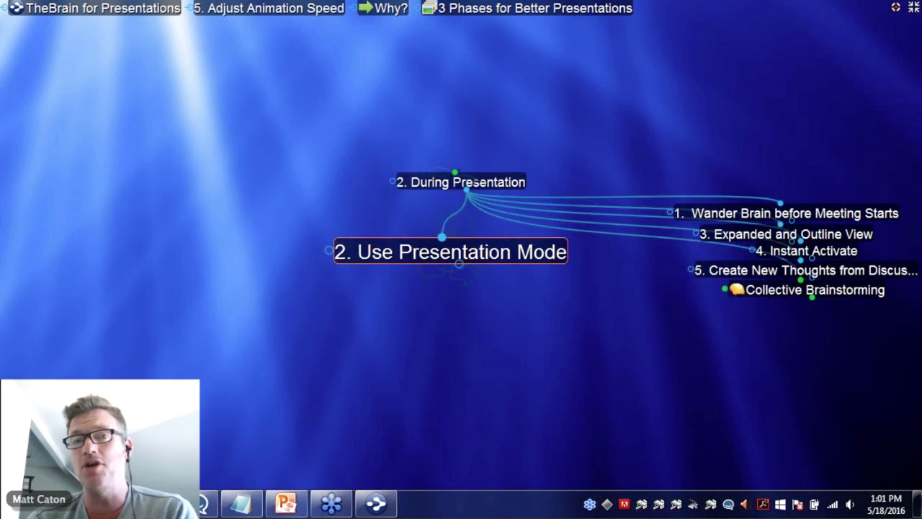
key("alt+Left")
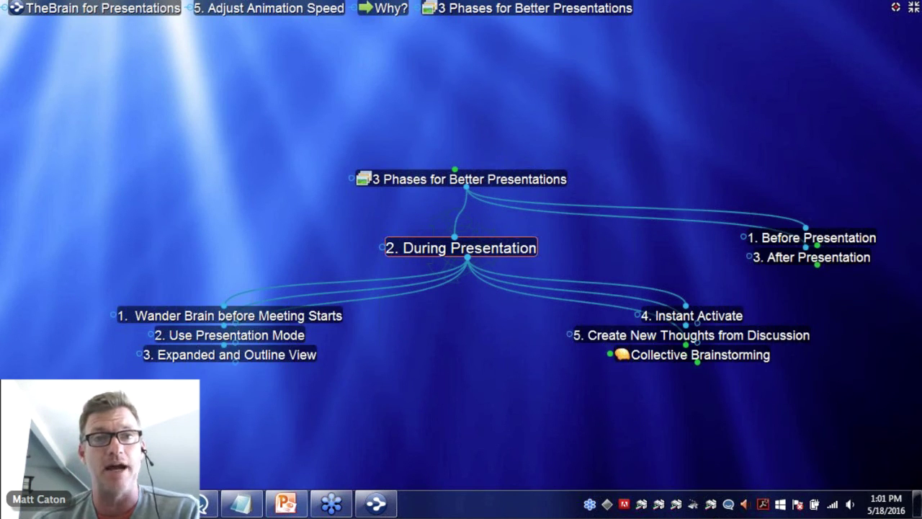
key("alt+Left")
Step between 2. During Presentation and its children 2. Use Presentation Mode and 4. Instant Activate
key("alt+Right")
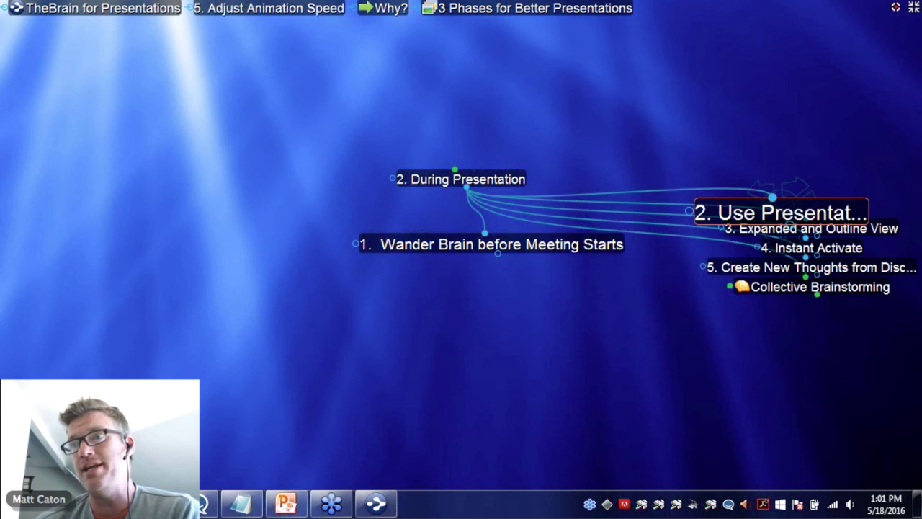
key("alt+Up")
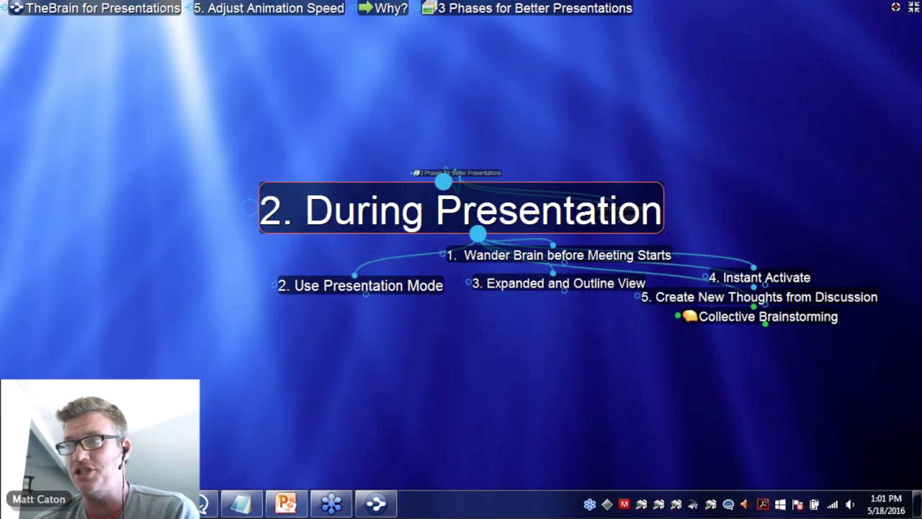
key("alt+Down")
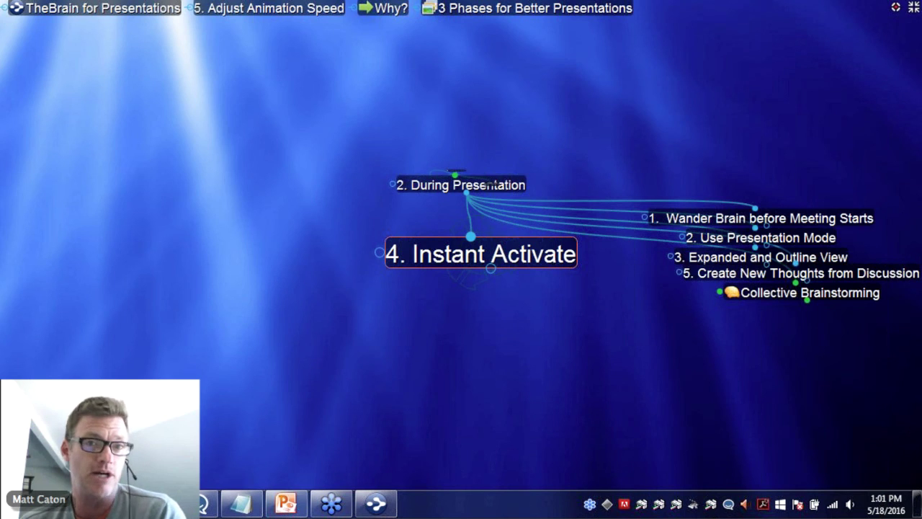
key("alt+Up")
key("alt+Down")
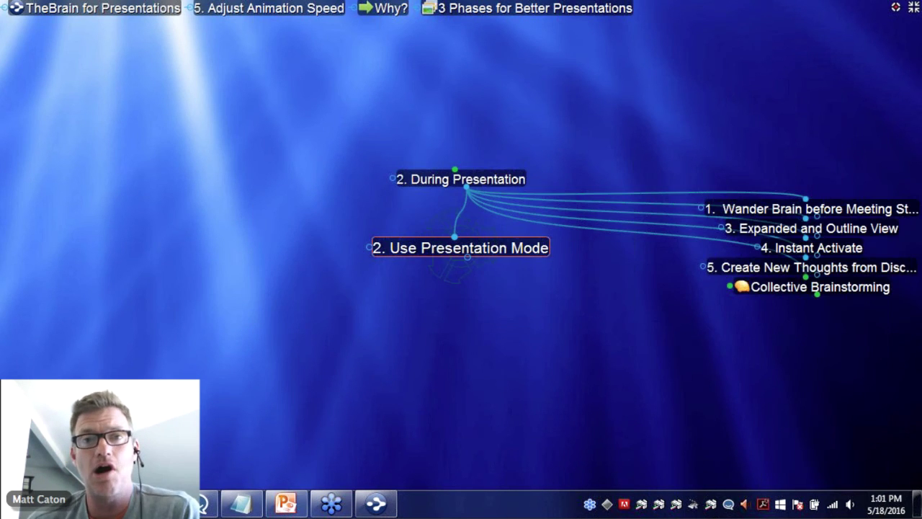
key("alt+Up")
Explore Collective Brainstorming's Easy Linking and How to Visualize Team Ideas, then return to 2. During Presentation
key("alt+Right")
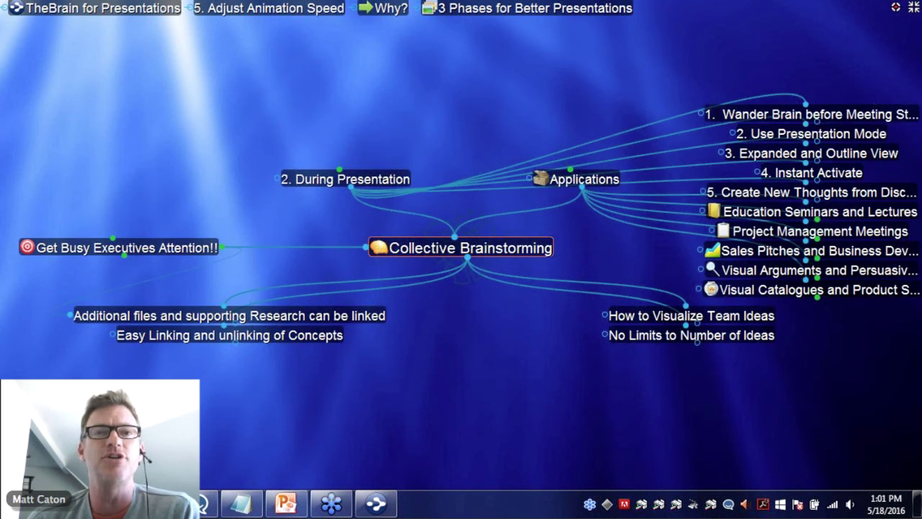
key("alt+Down")
key("alt+Right")
key("alt+Left")
key("alt+Up")
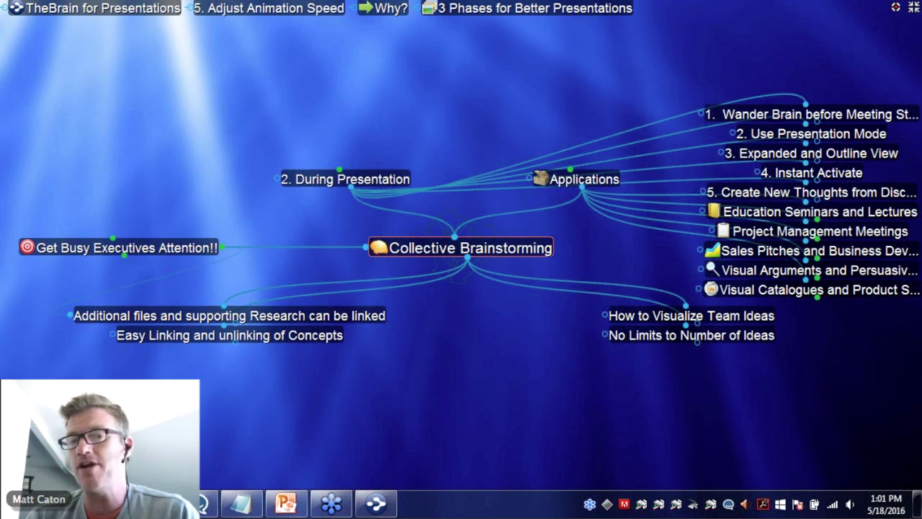
key("alt+Up")
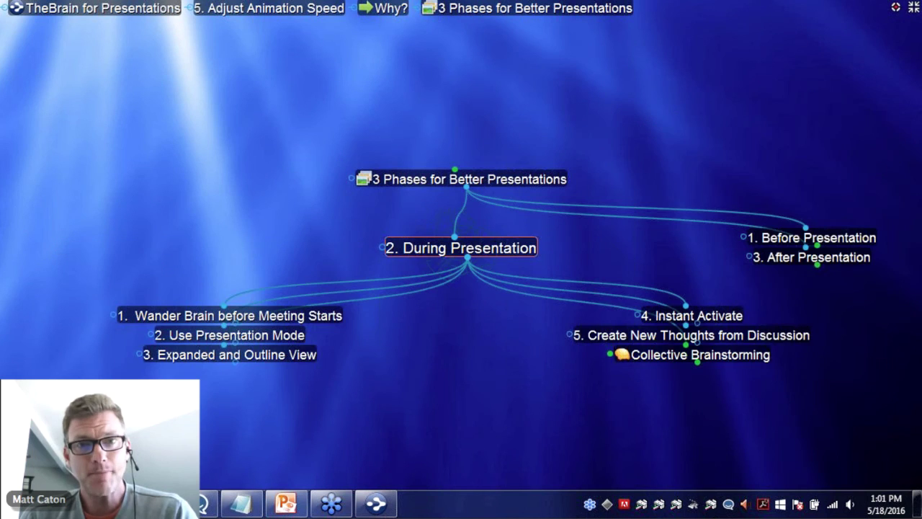
key("alt+Down")
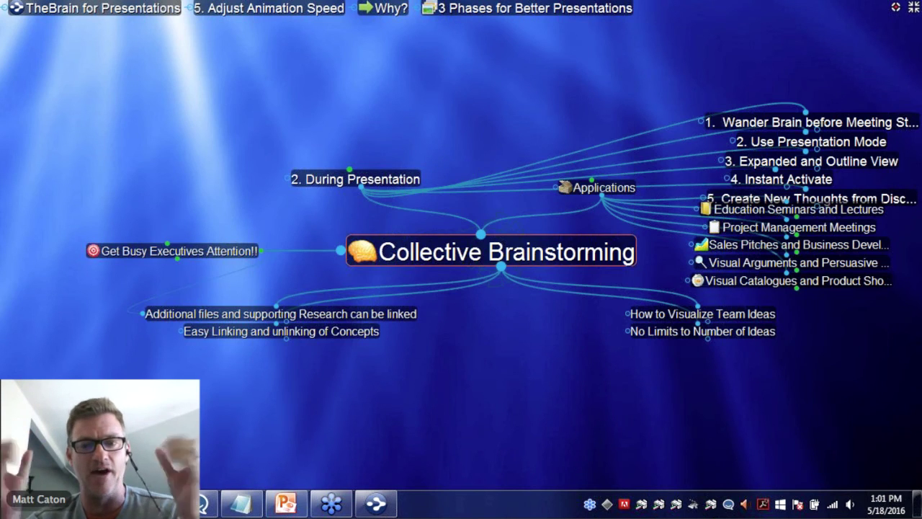
key("alt+Left")
key("alt+Left")
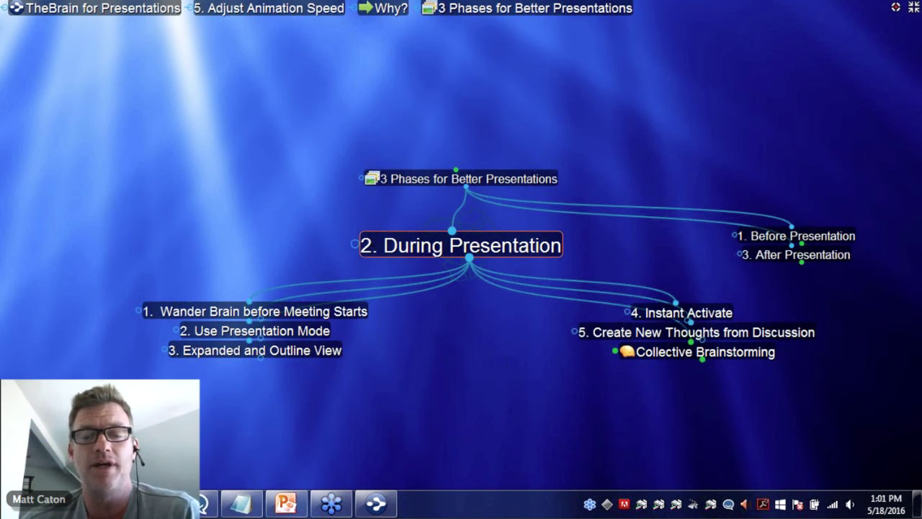
left_click(255, 350)
key("alt+Left")
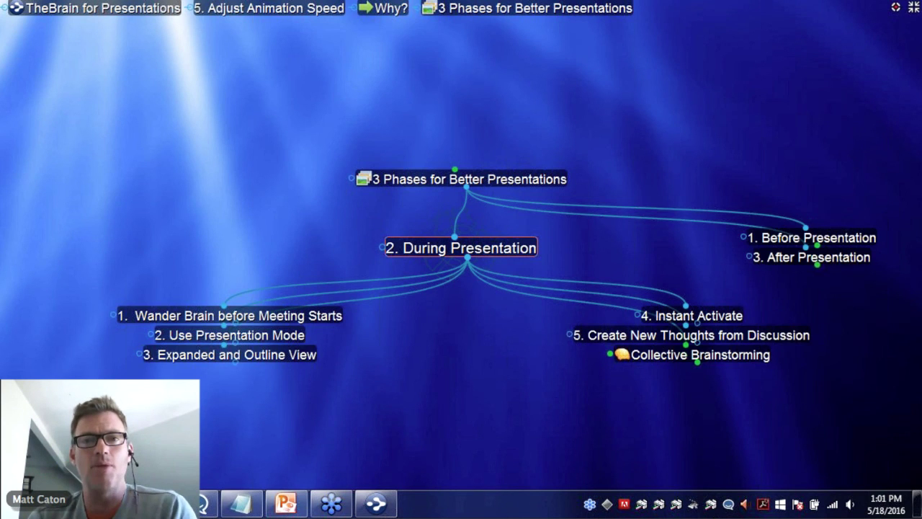
left_click(229, 315)
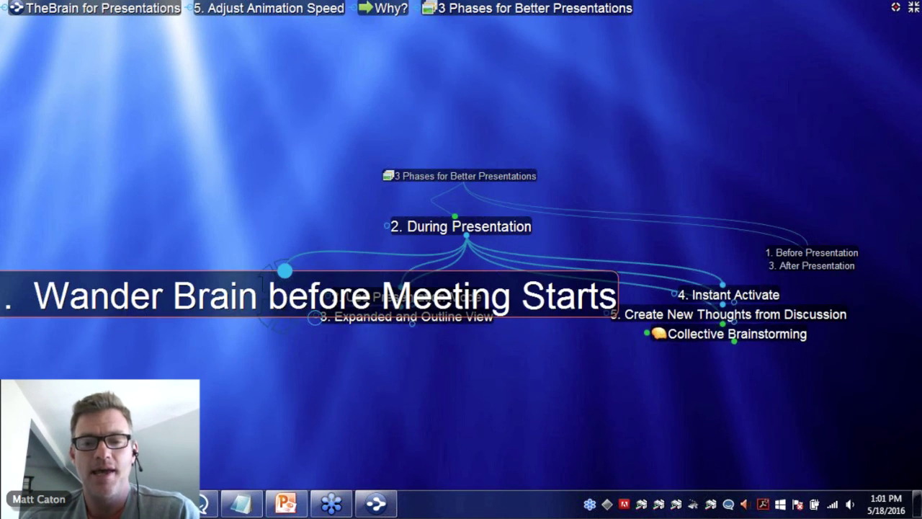
key("alt+Left")
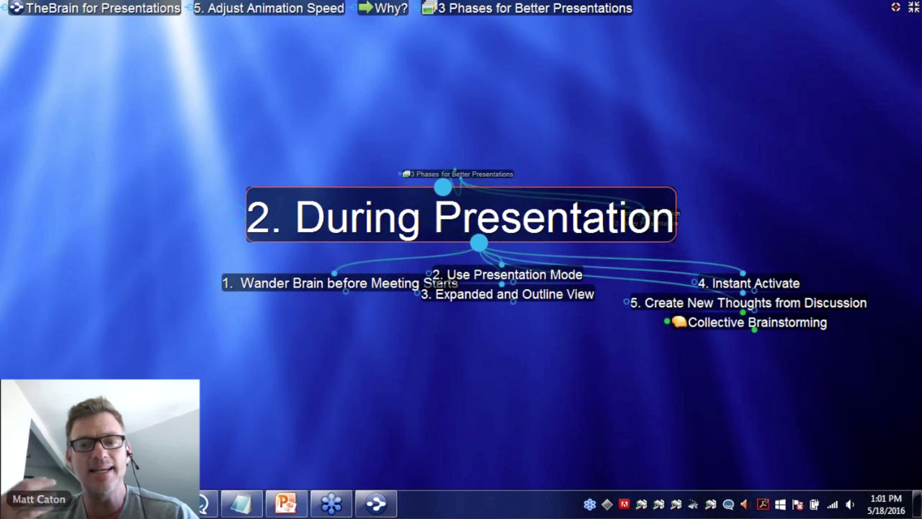
left_click(507, 294)
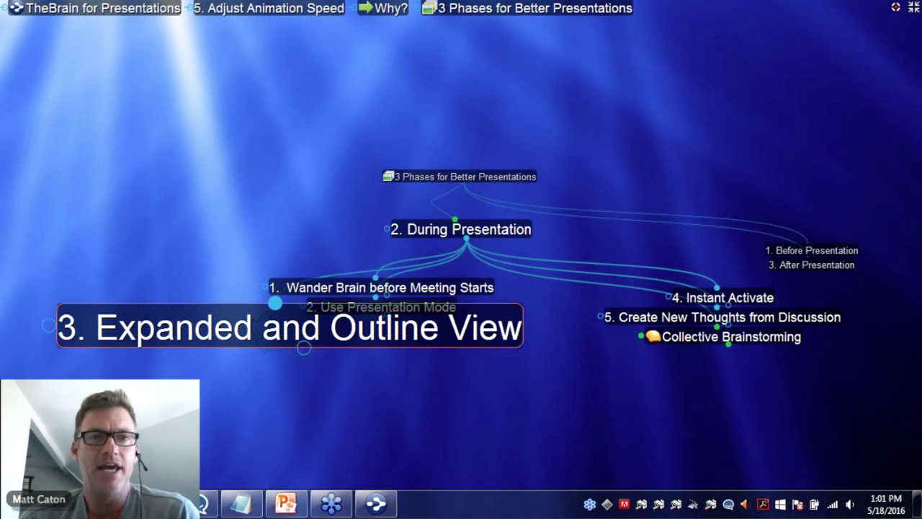
key("alt+Left")
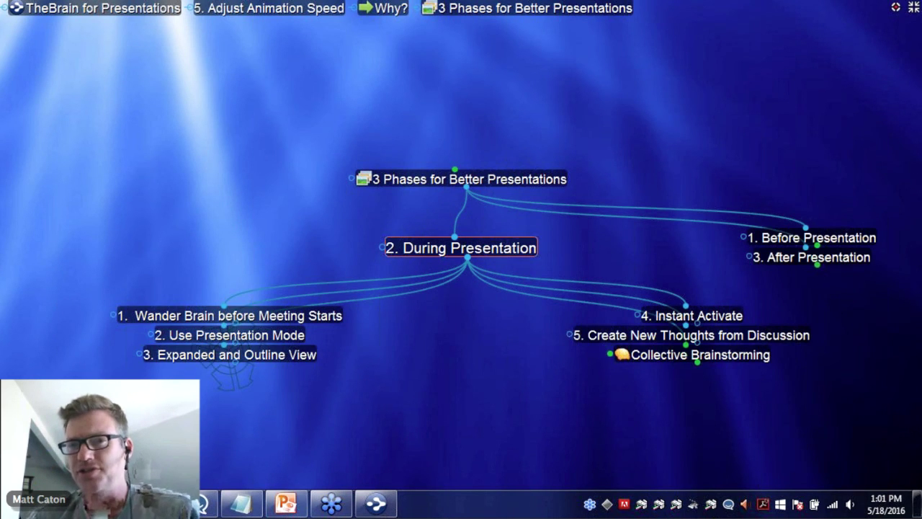
left_click(229, 354)
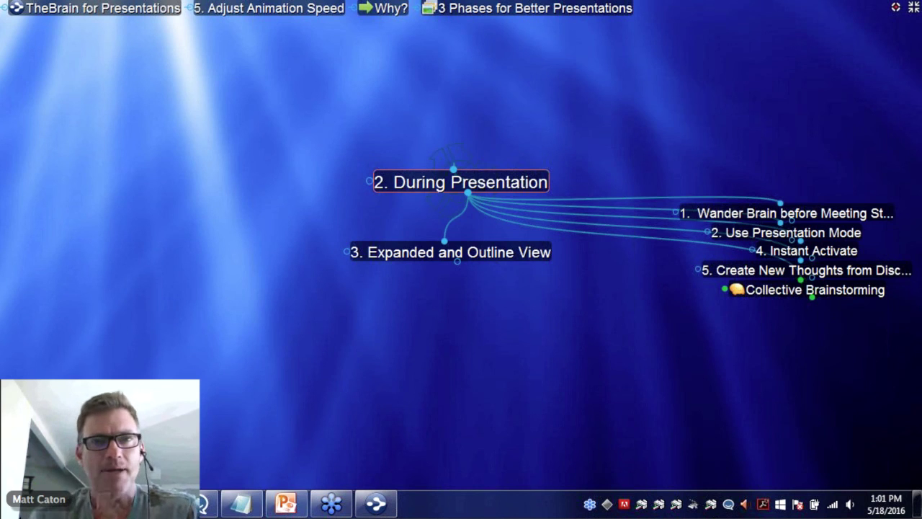
left_click(226, 315)
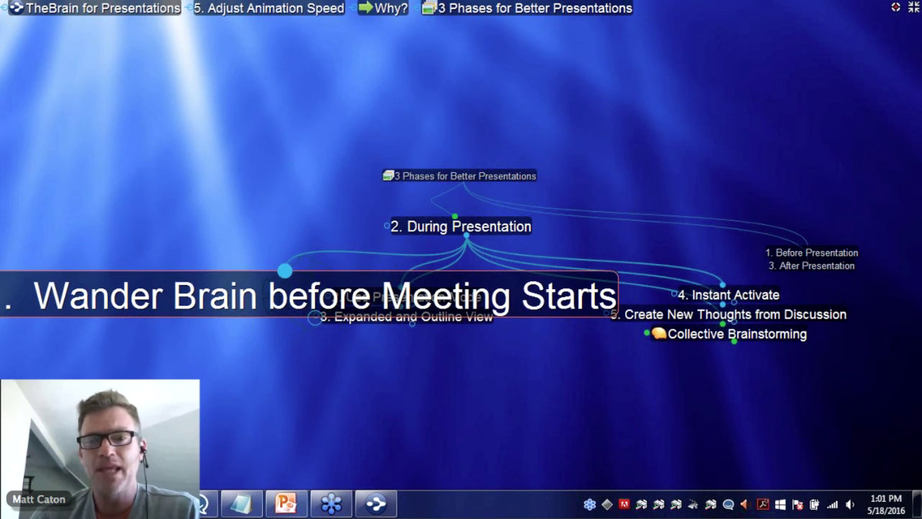
left_click(728, 294)
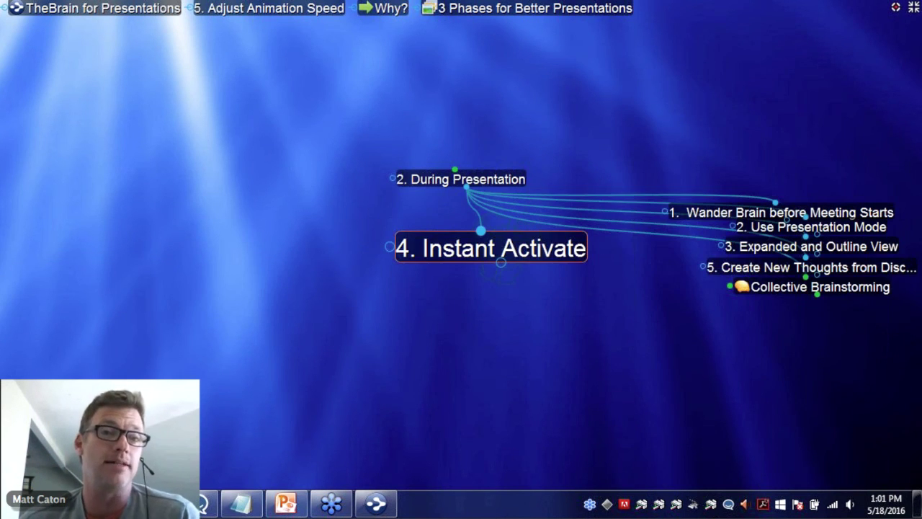
left_click(811, 209)
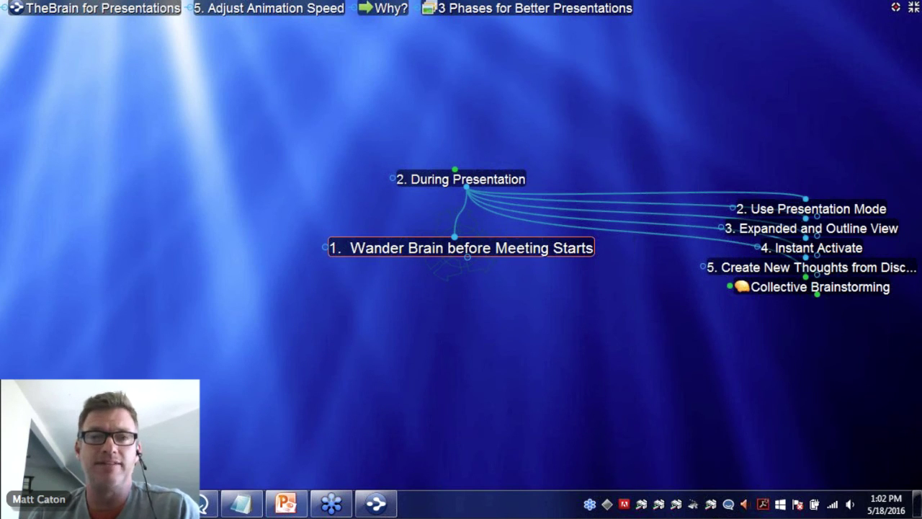
left_click(461, 178)
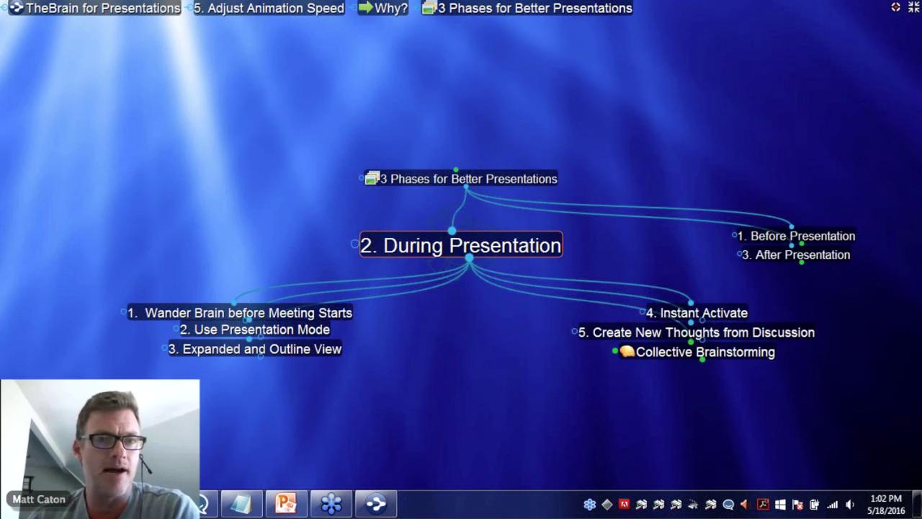
Go up to the 3 Phases for Better Presentations thought
left_click(461, 179)
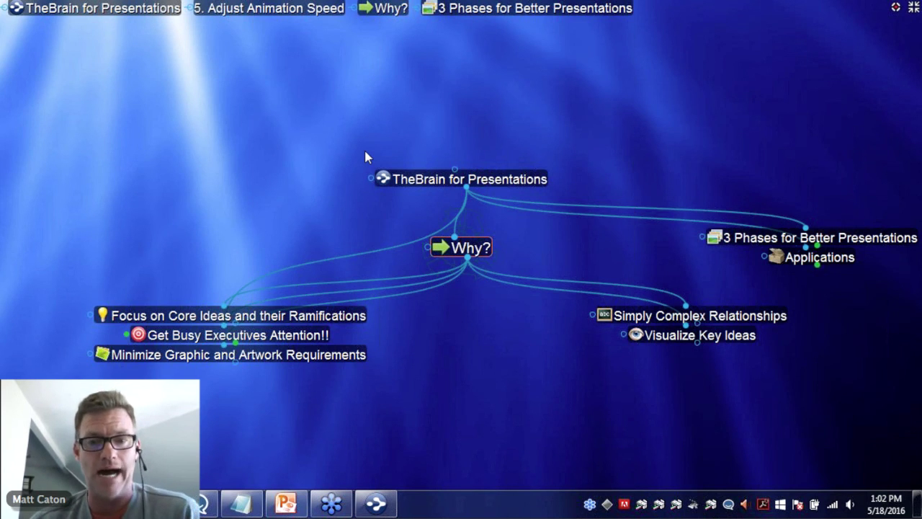
left_click(468, 242)
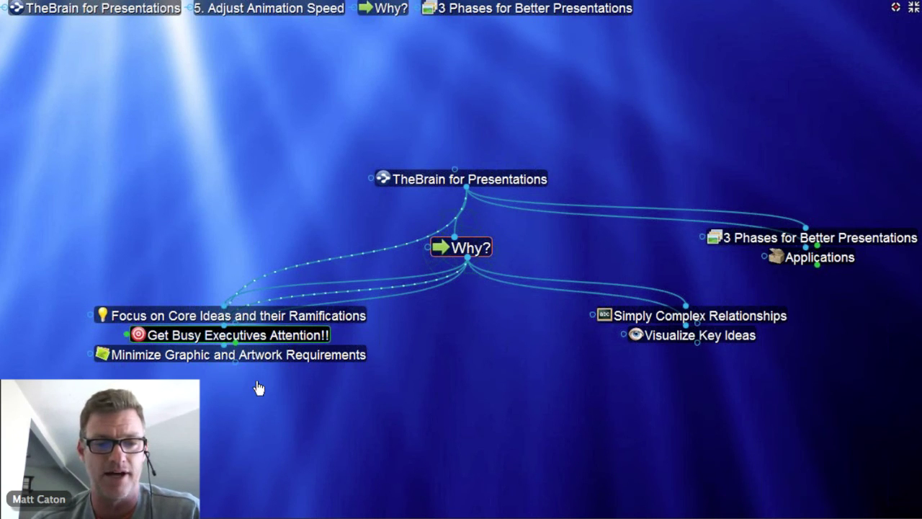
left_click(220, 343)
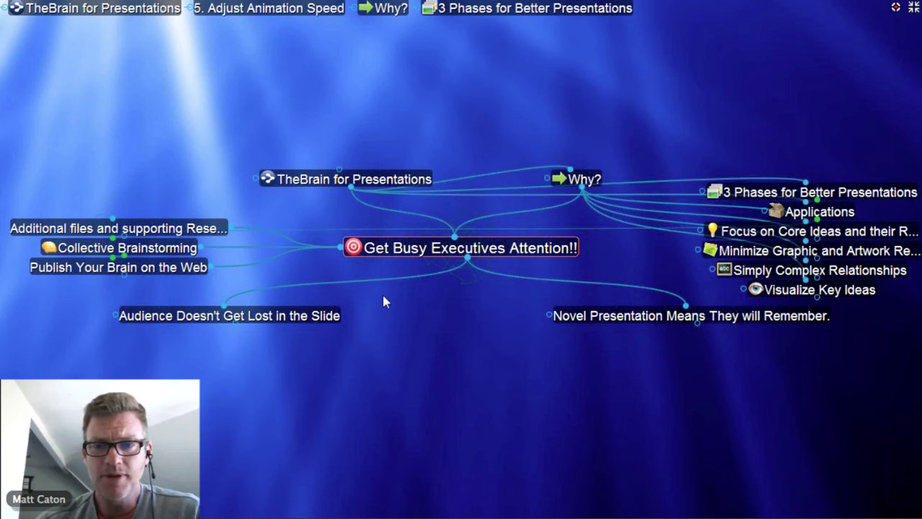
Return to the Why? thought with its five reasons as children
left_click(587, 184)
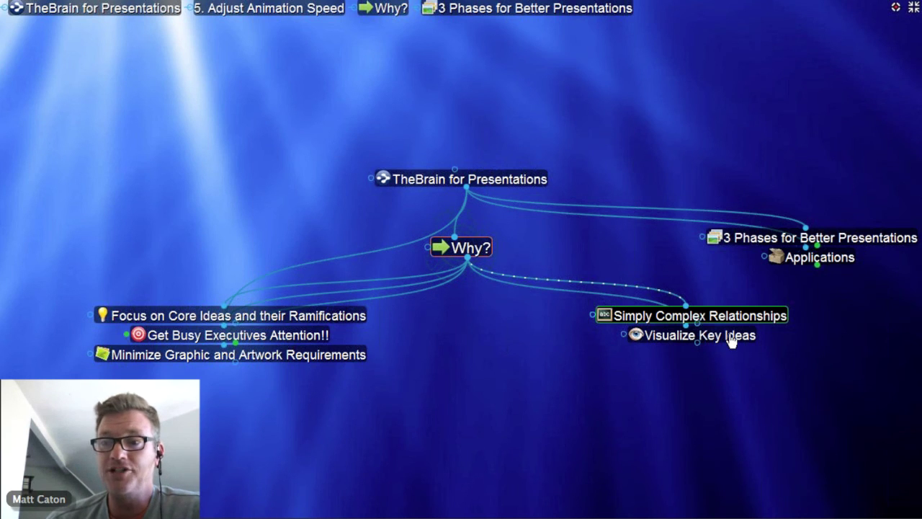
Open 3 Phases for Better Presentations, then its child 1. Before Presentation
left_click(883, 270)
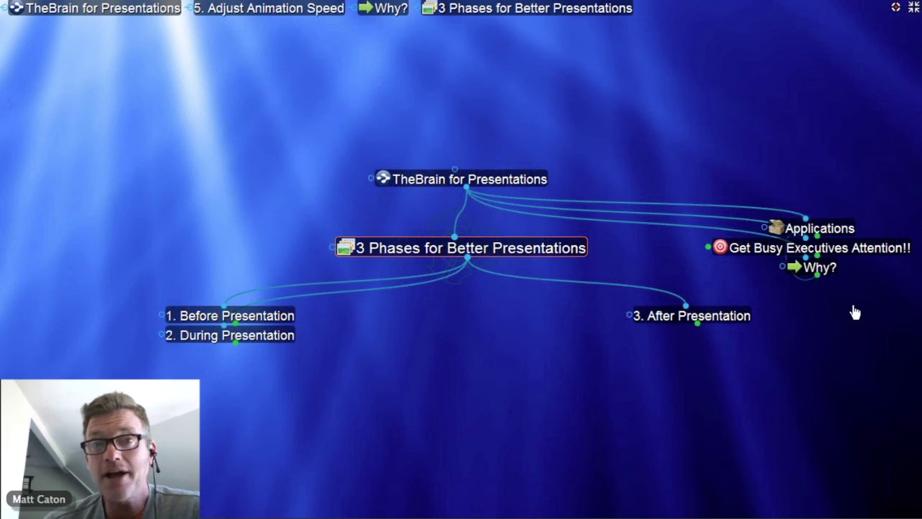
left_click(265, 317)
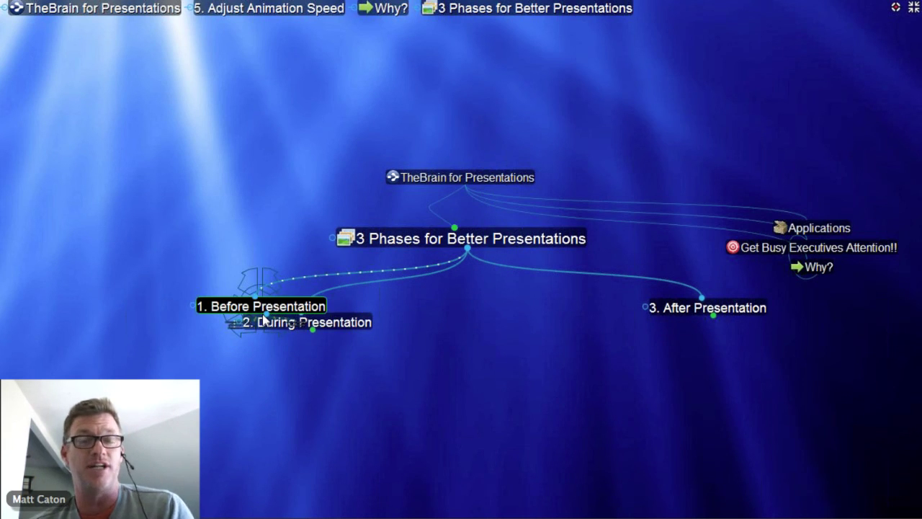
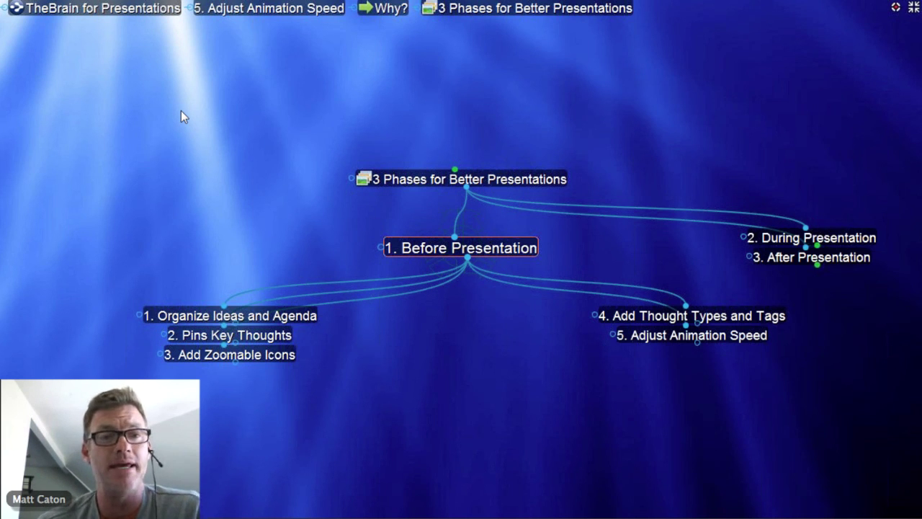
From TheBrain for Presentations, go through 3 Phases and 1. Before Presentation to 2. Pins Key Thoughts
left_click(126, 15)
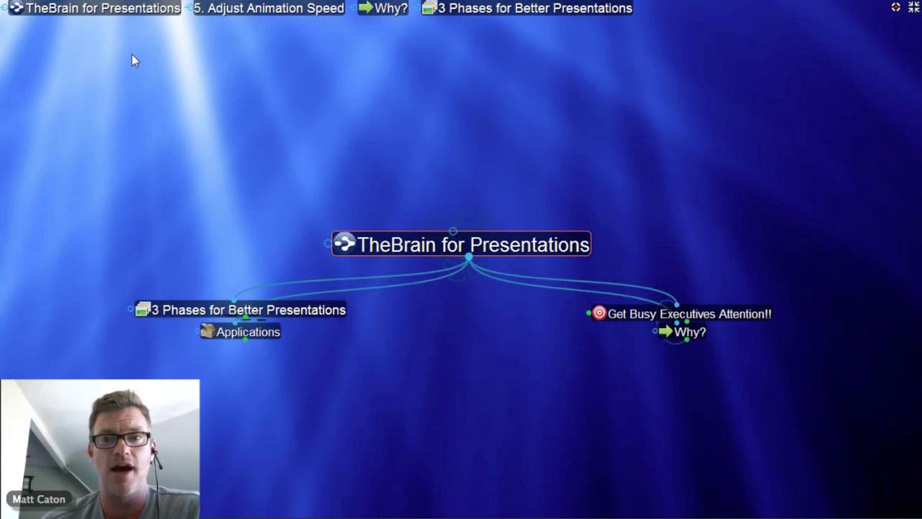
left_click(540, 9)
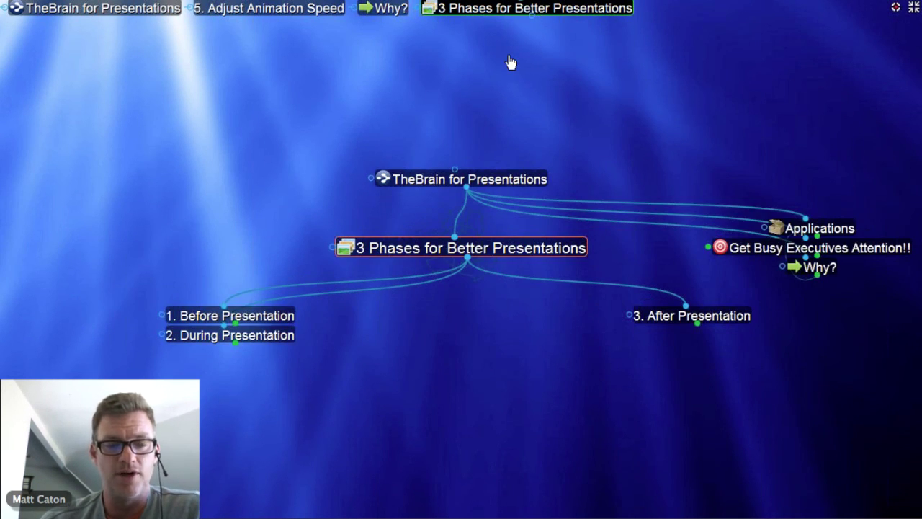
left_click(274, 317)
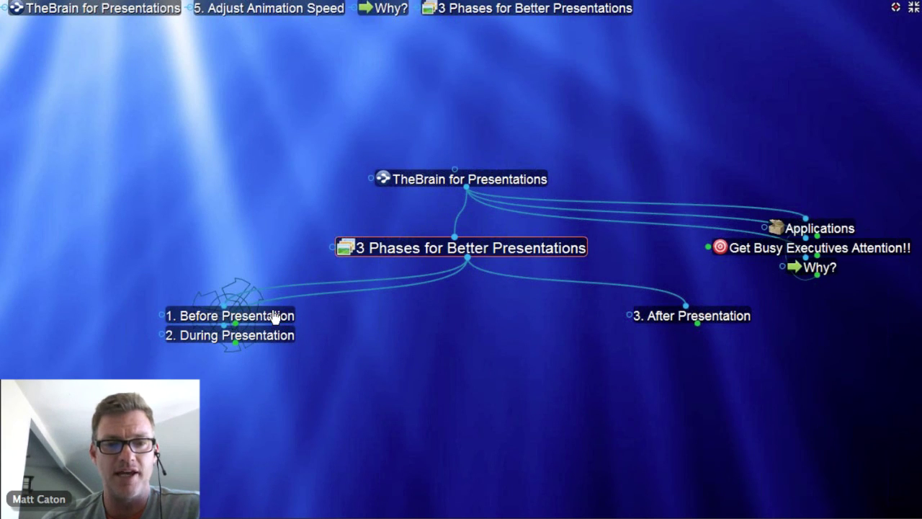
left_click(258, 342)
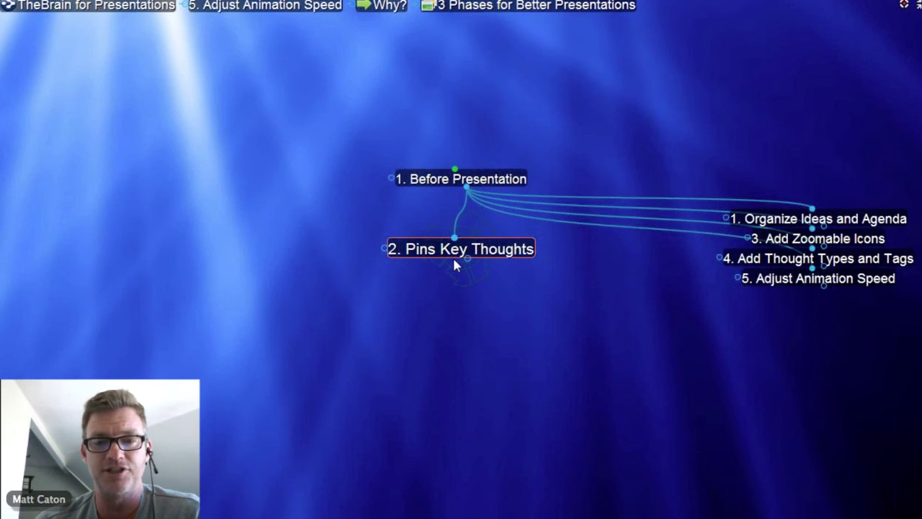
Create a pin for 2. Pins Key Thoughts, then return to the TheBrain for Presentations home thought
left_click(425, 260)
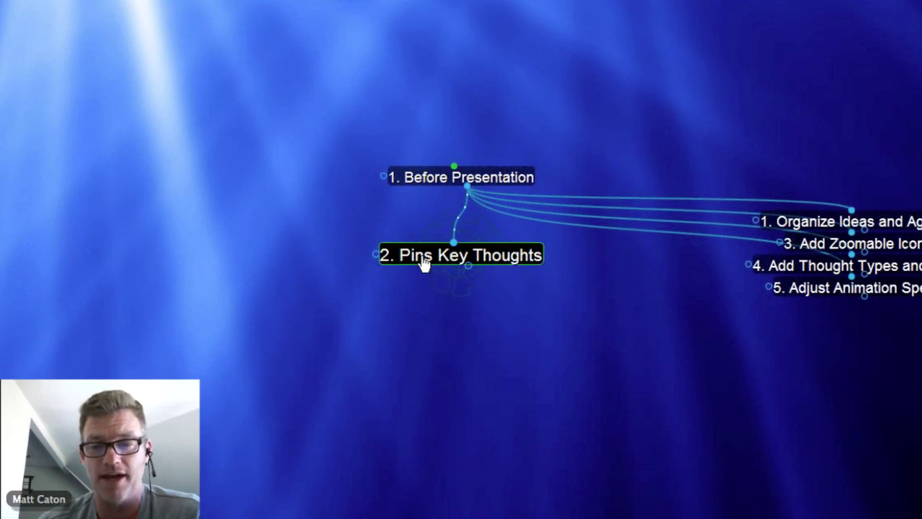
right_click(423, 261)
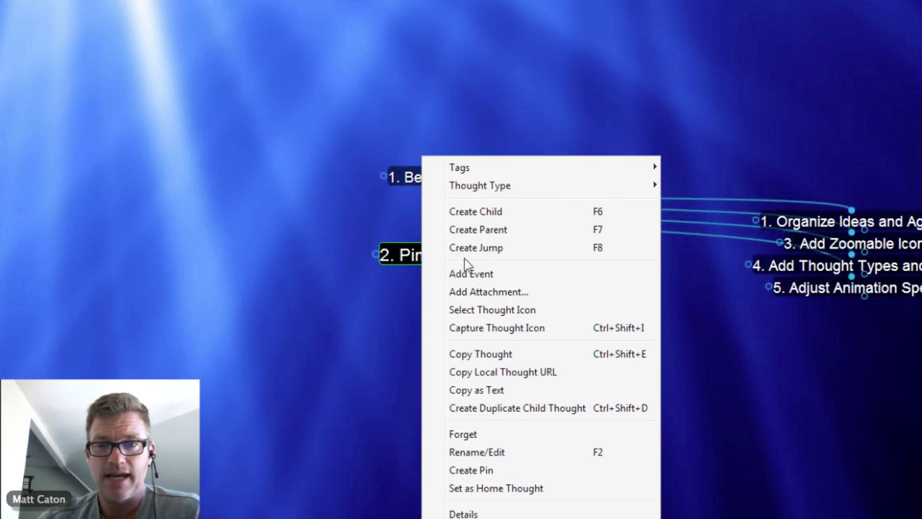
left_click(469, 471)
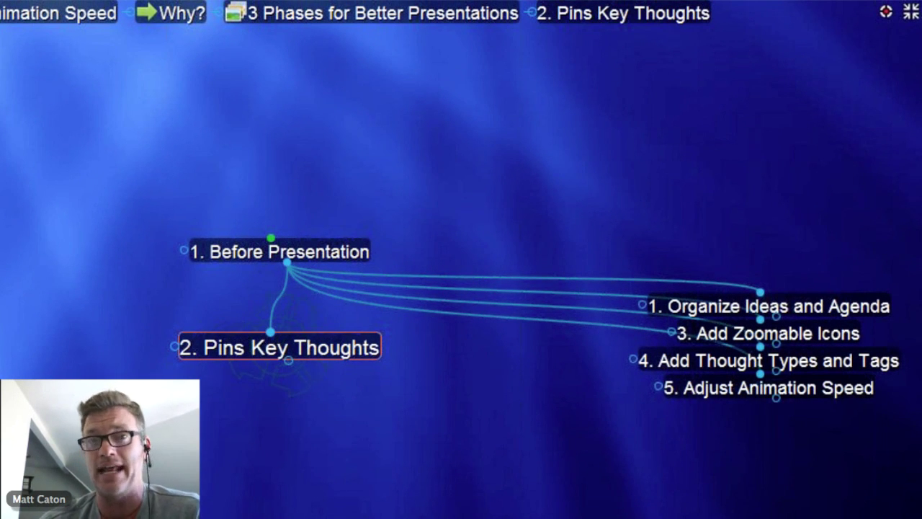
key("alt+Home")
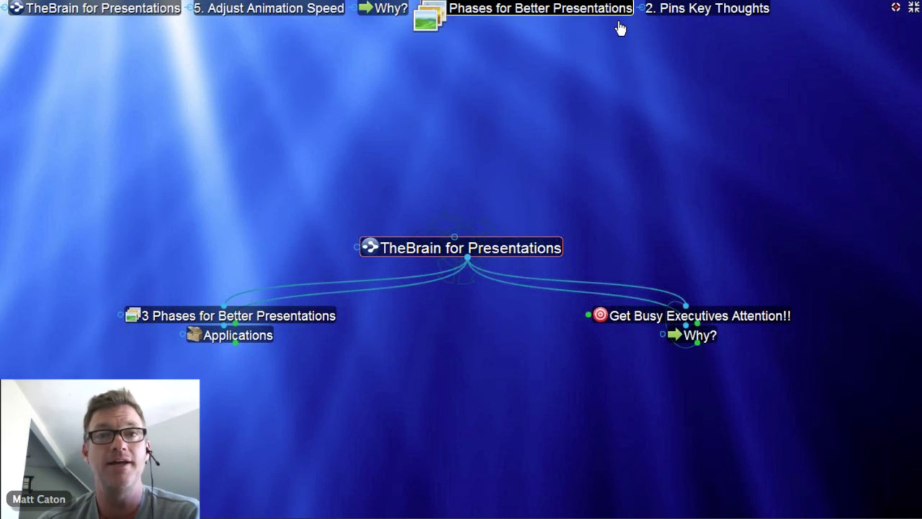
Use the 2. Pins Key Thoughts pin, then go via 1. Before Presentation to 3. Add Zoomable Icons
left_click(736, 17)
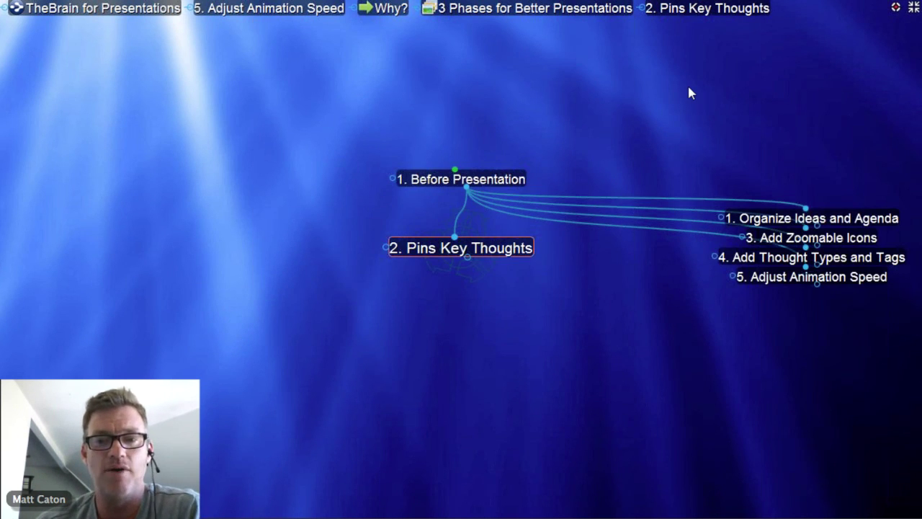
left_click(484, 185)
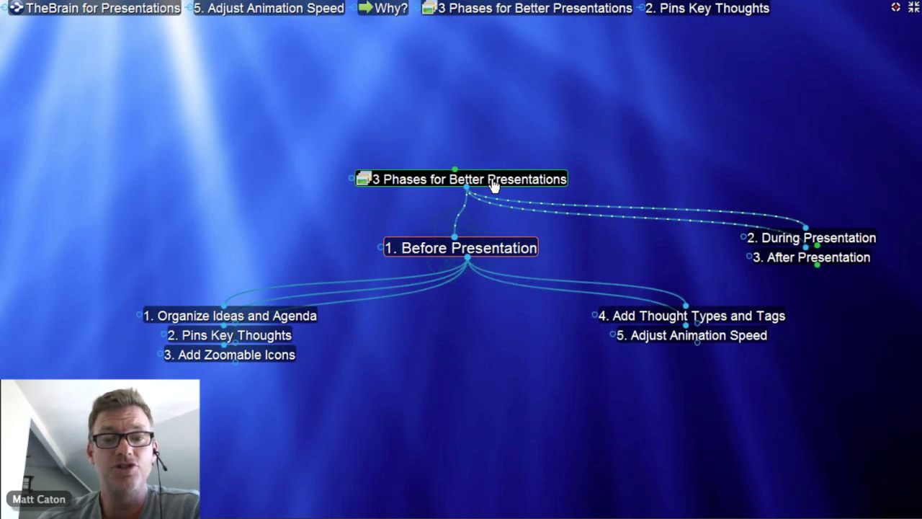
left_click(277, 360)
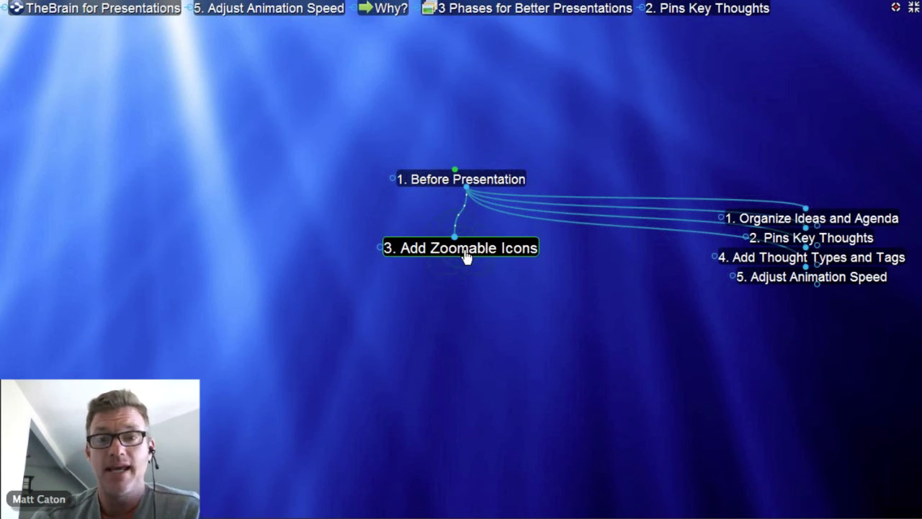
Replace the prefilled web search text with 'Mona Lisa' and run the Google search
key("ctrl+shift+w")
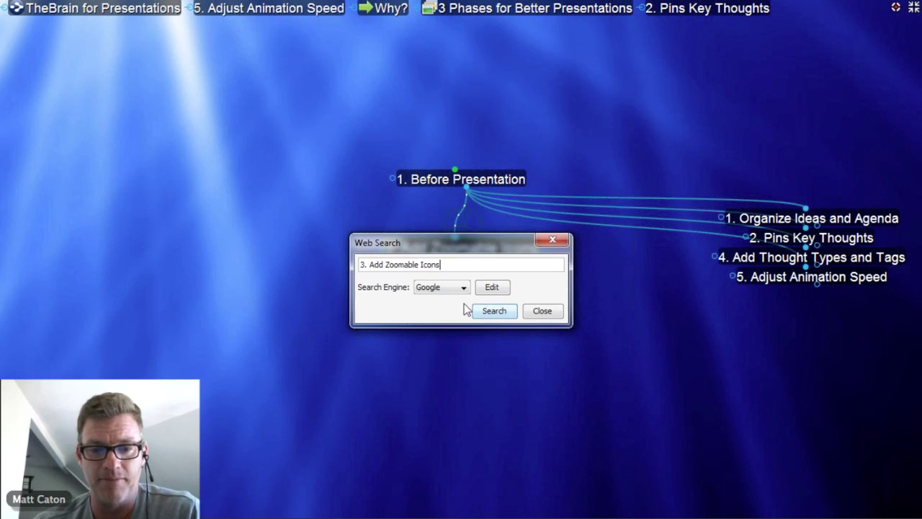
left_click_drag(453, 326, 367, 331)
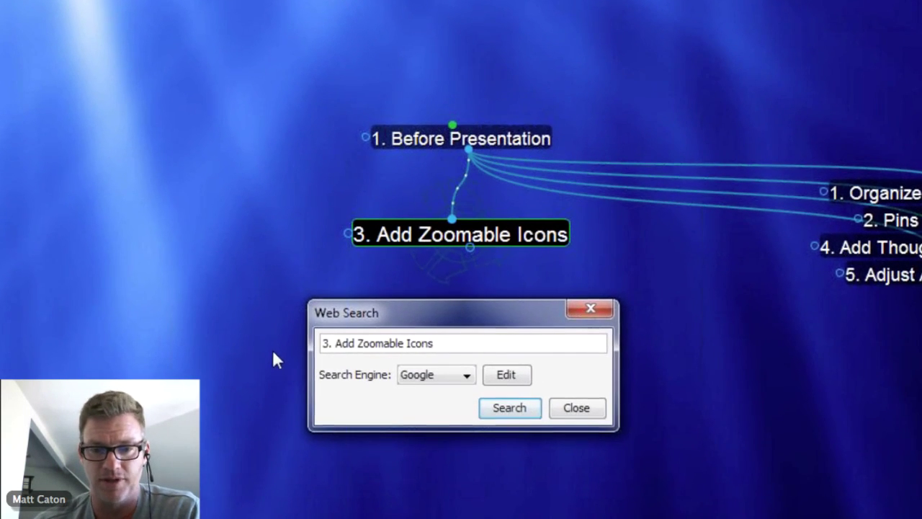
left_click_drag(441, 325, 331, 333)
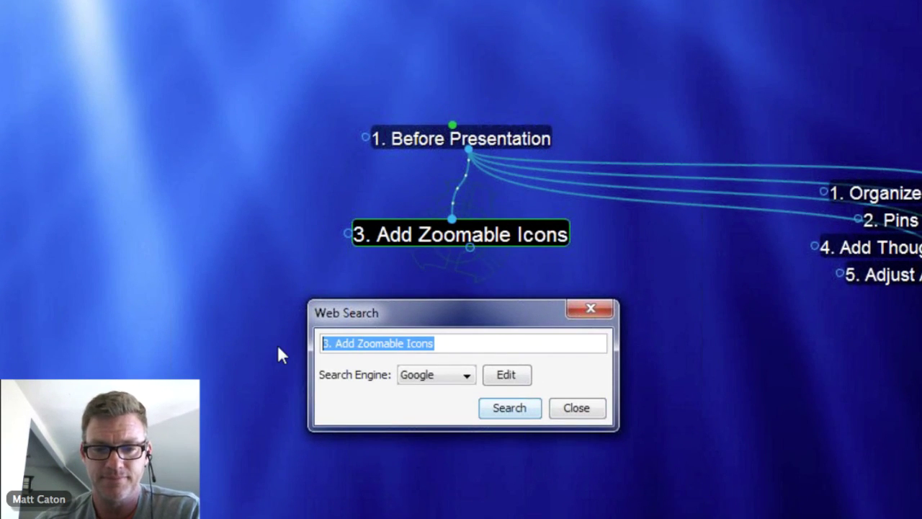
type("Mona")
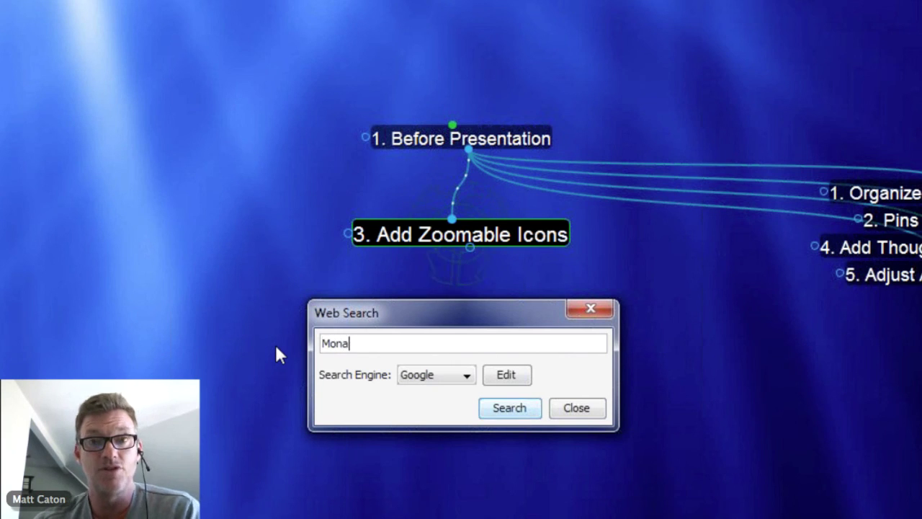
type(" Lisa")
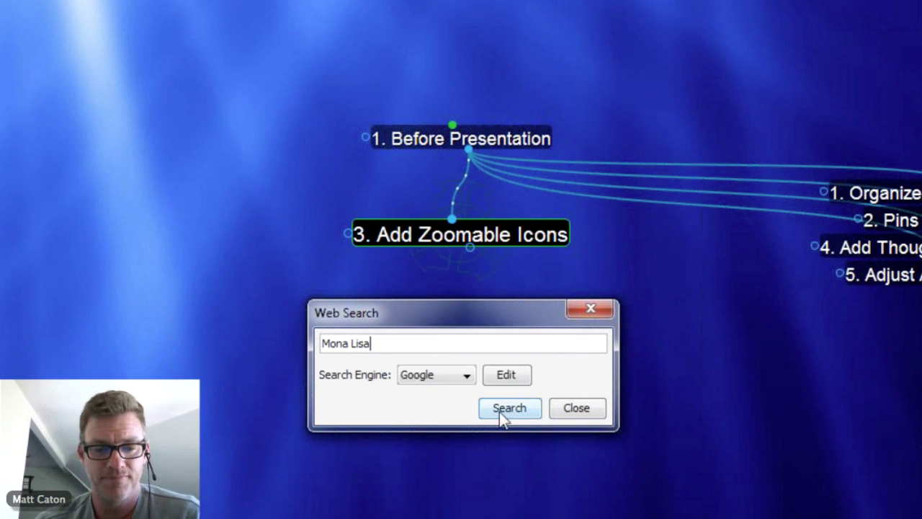
left_click(500, 414)
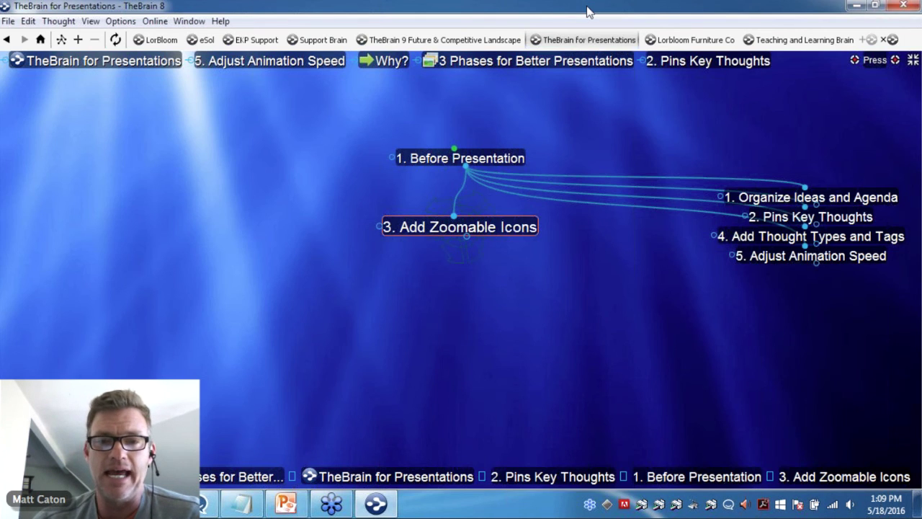
Restore TheBrain's window and show Mona Lisa image results in Chrome, then reactivate TheBrain
double_click(587, 11)
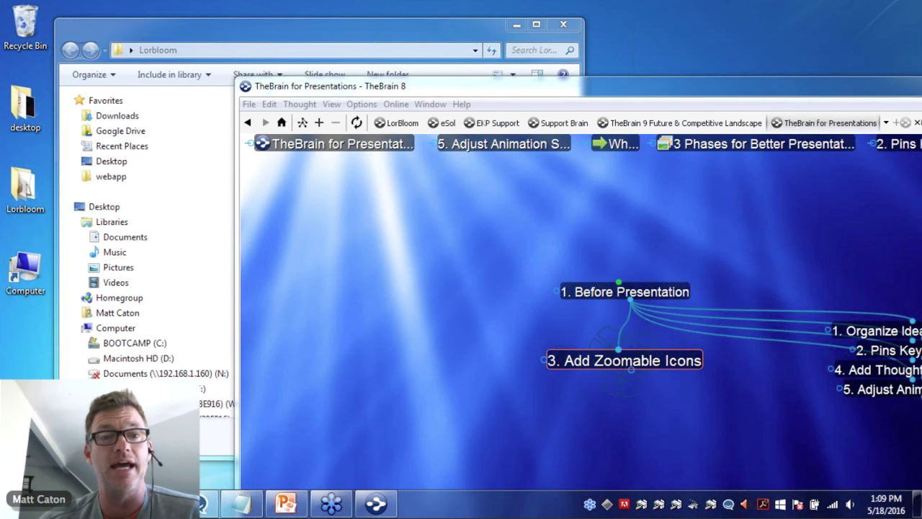
key("alt+Tab")
left_click(553, 94)
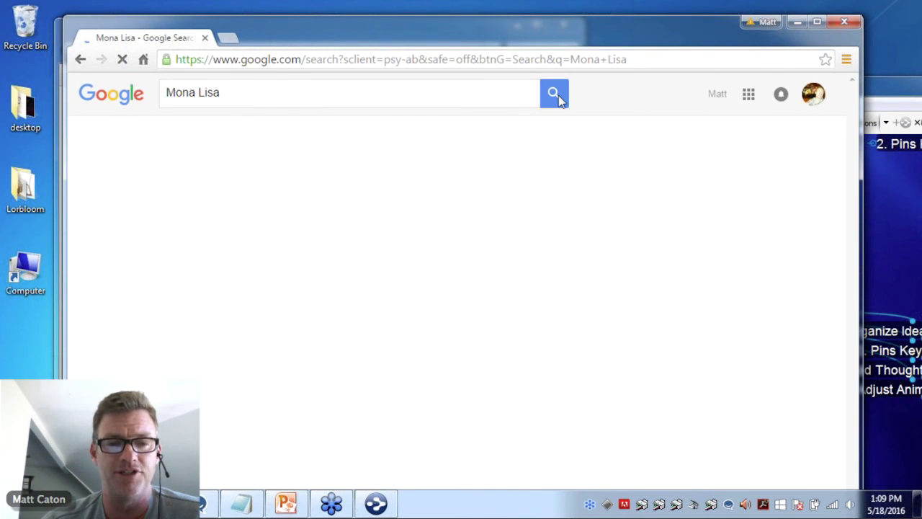
left_click(217, 138)
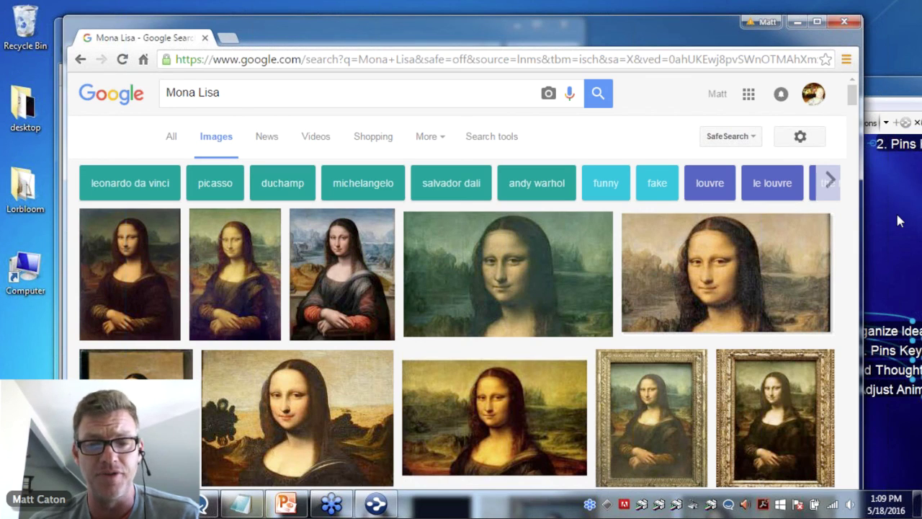
right_click(447, 271)
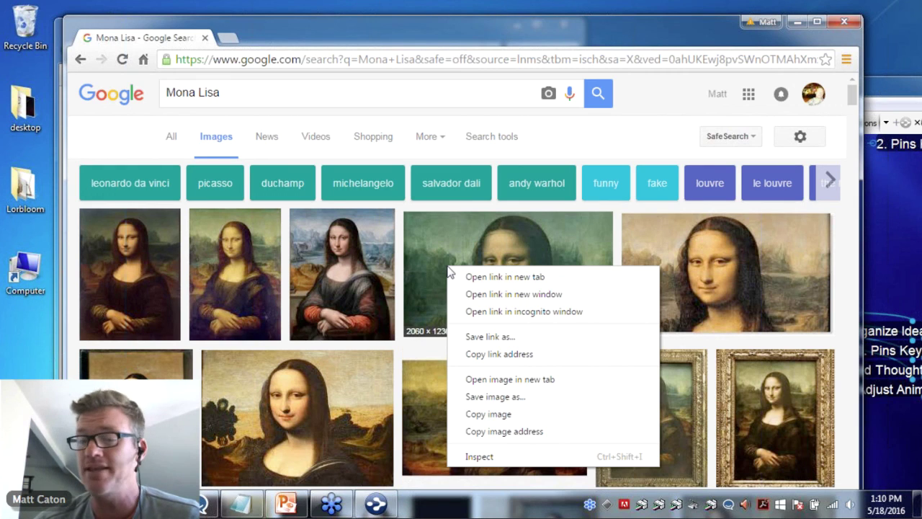
left_click(901, 220)
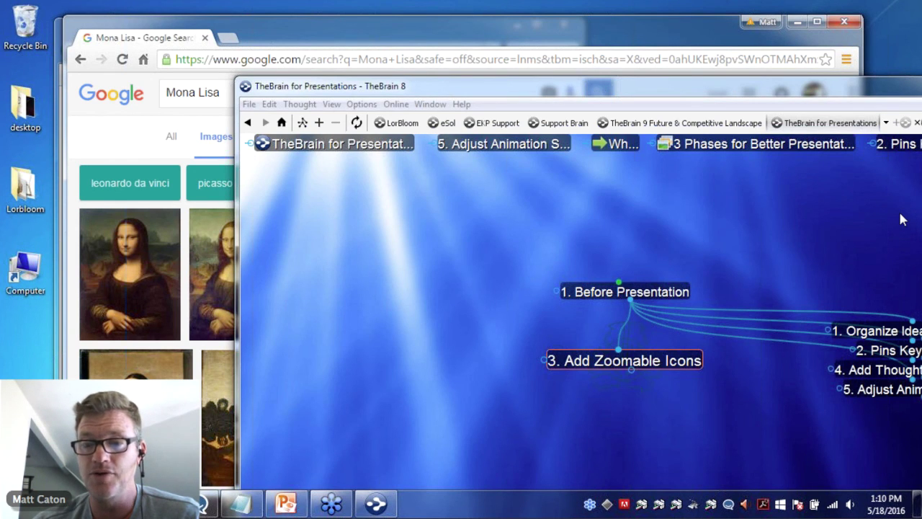
Capture a Mona Lisa thumbnail from the Google results as the 3. Add Zoomable Icons icon
right_click(593, 368)
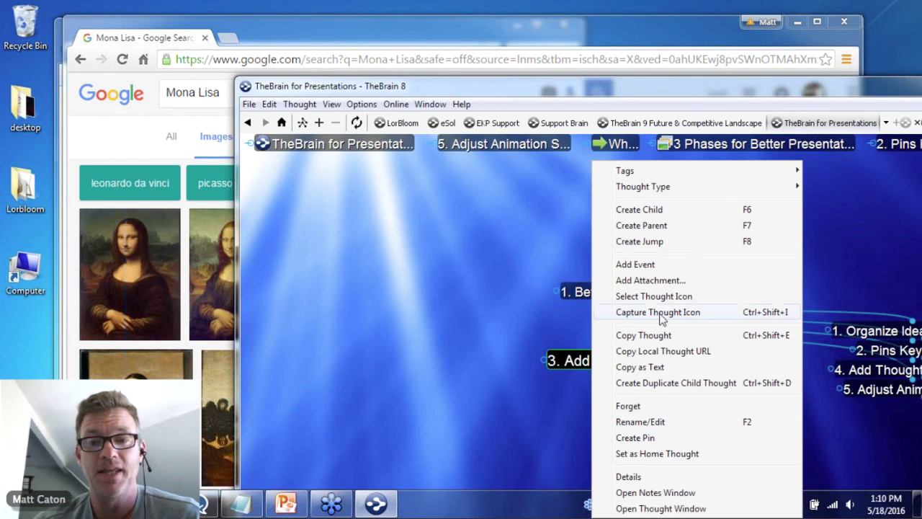
left_click(660, 314)
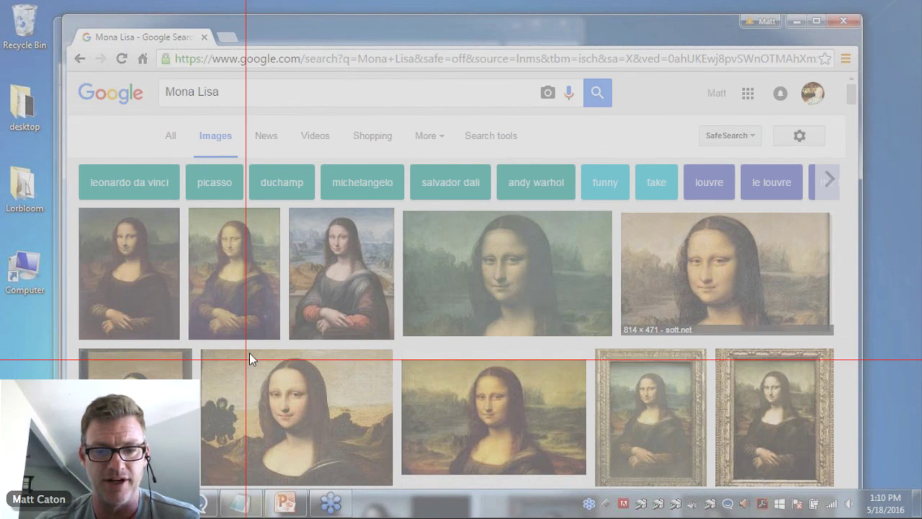
left_click_drag(249, 353, 339, 450)
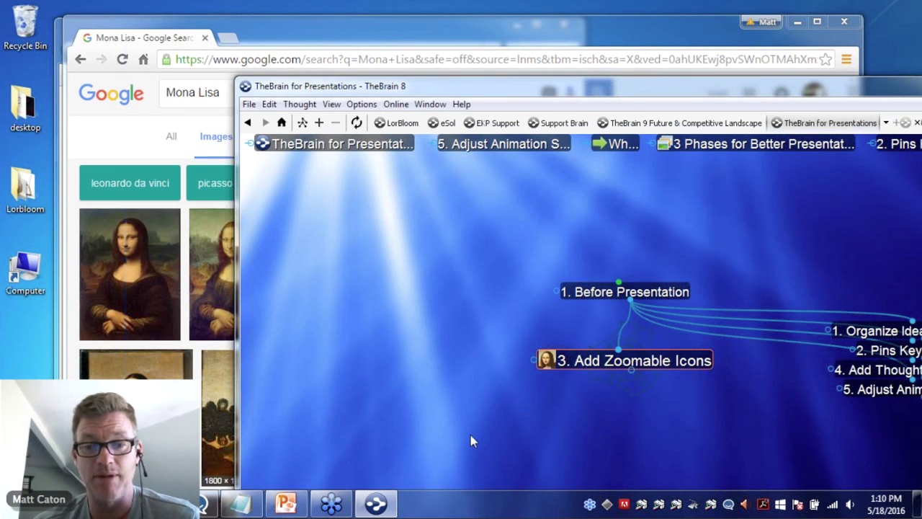
Drag the TheBrain window left and slightly up over the browser
mouse_move(547, 359)
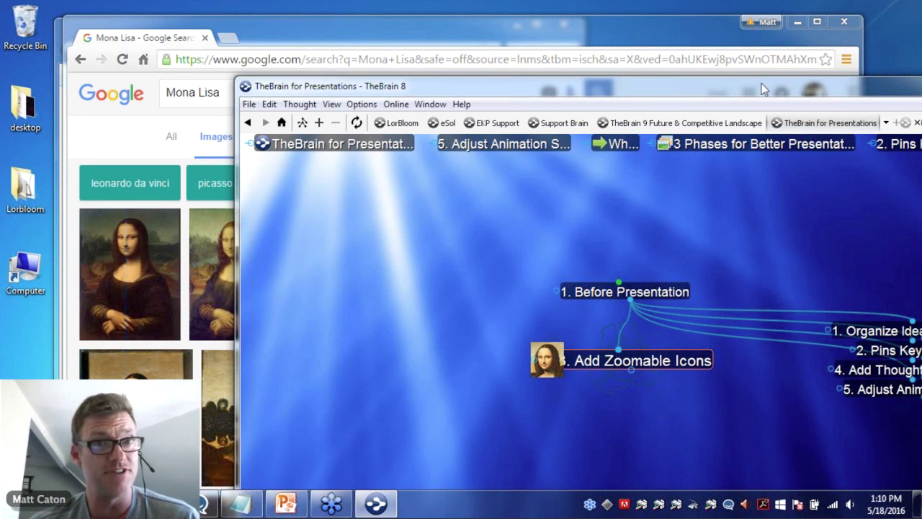
left_click_drag(764, 88, 683, 86)
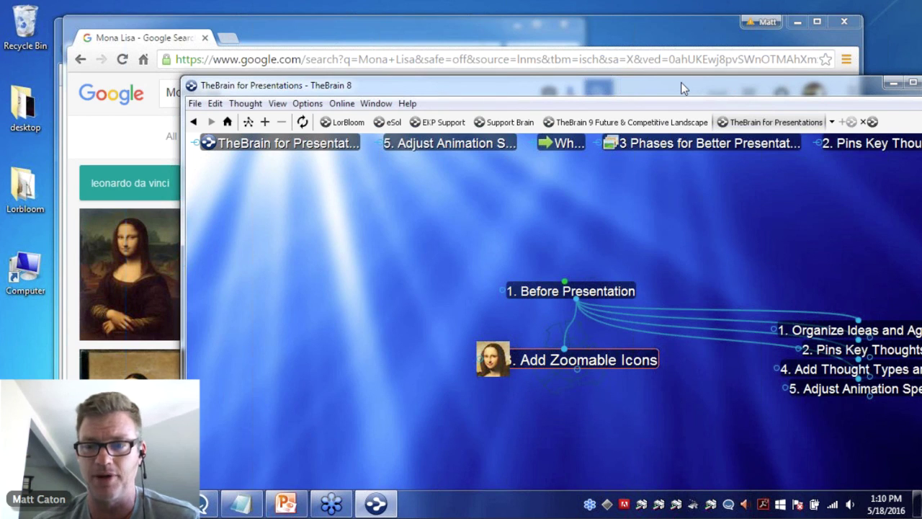
left_click_drag(681, 82, 596, 67)
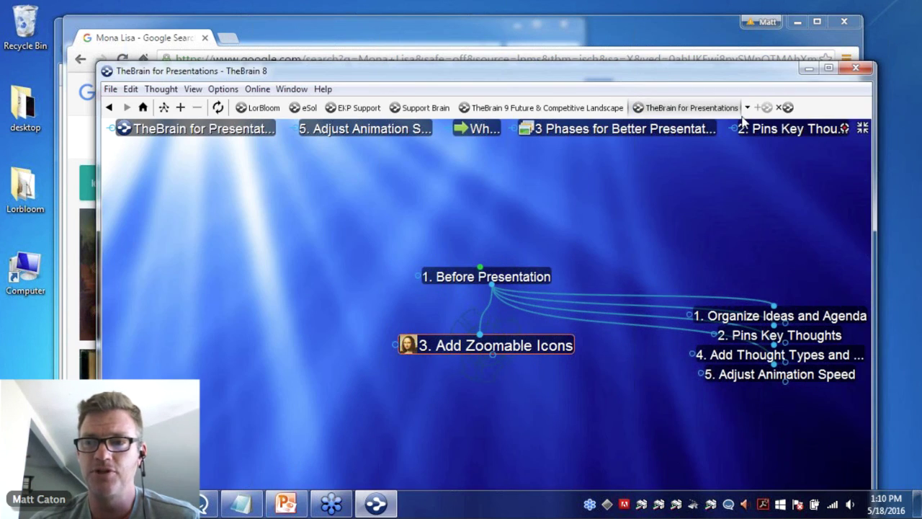
Maximize TheBrain so the 1. Before Presentation map fills the screen
left_click(828, 70)
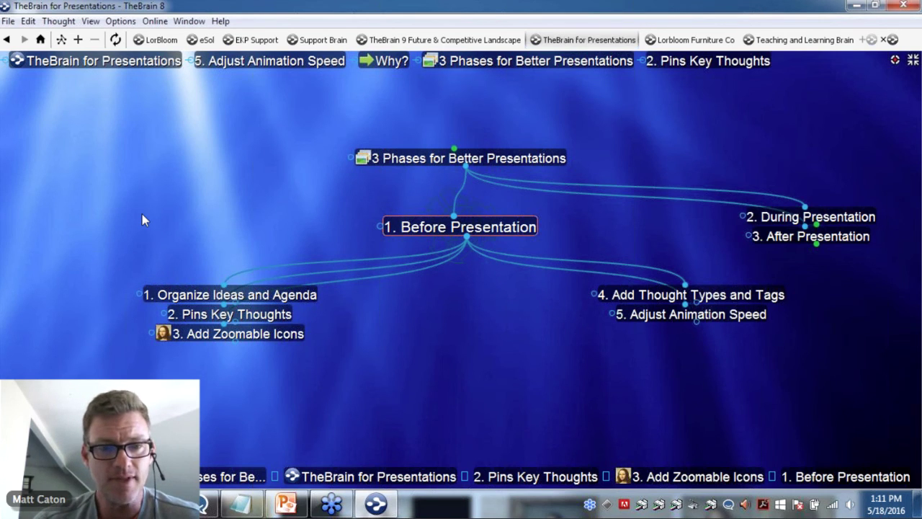
right_click(146, 124)
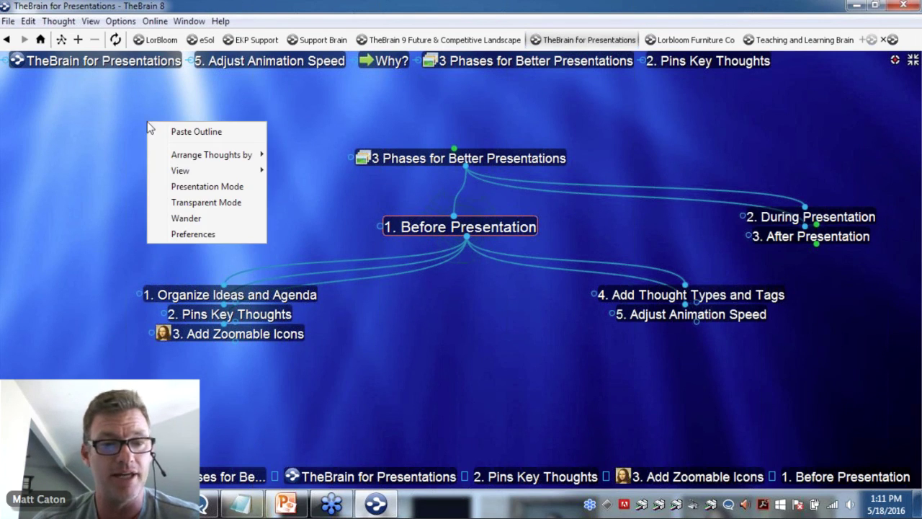
left_click(201, 236)
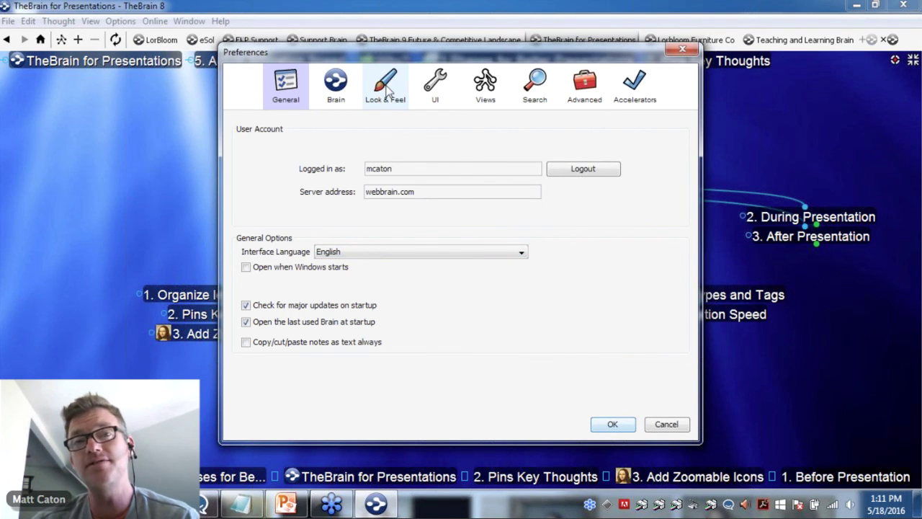
left_click(387, 85)
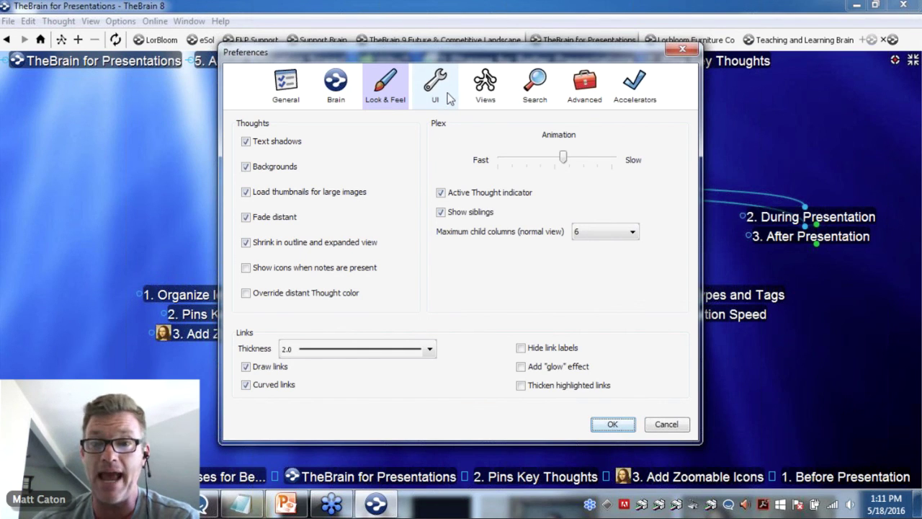
left_click(446, 97)
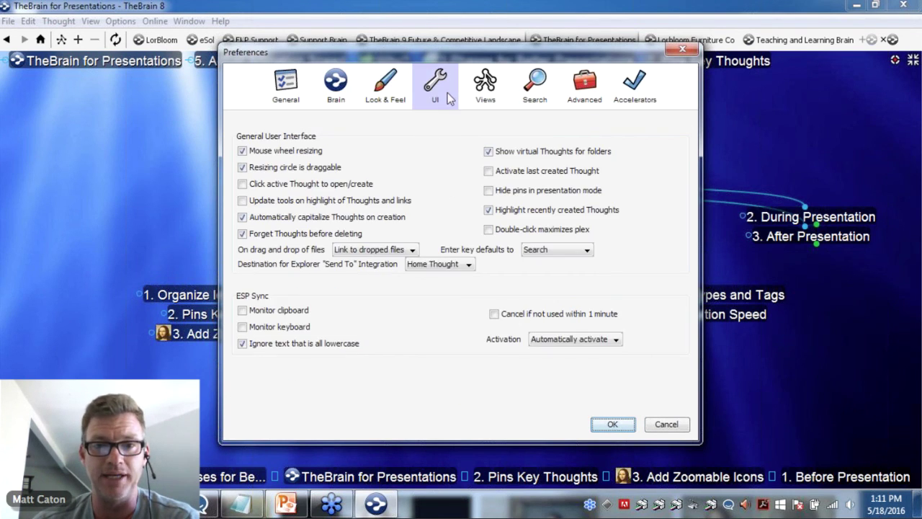
left_click(487, 85)
left_click(386, 90)
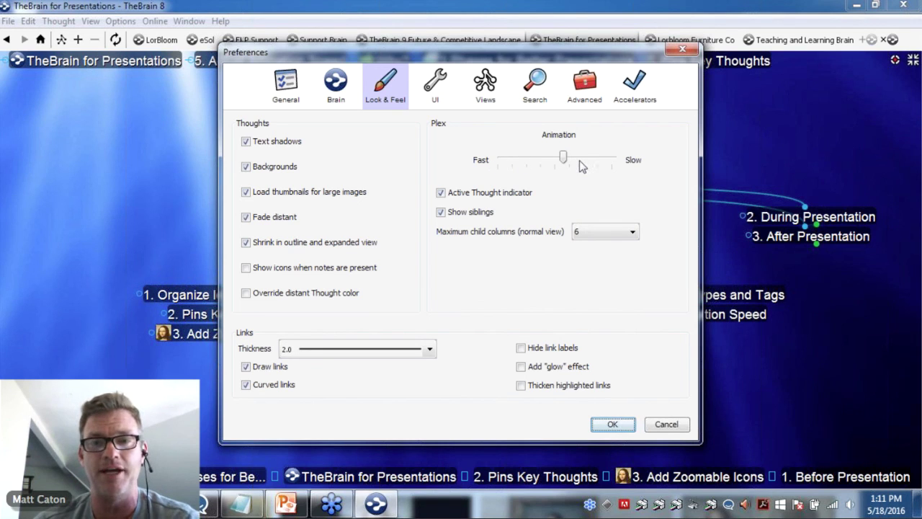
left_click(584, 90)
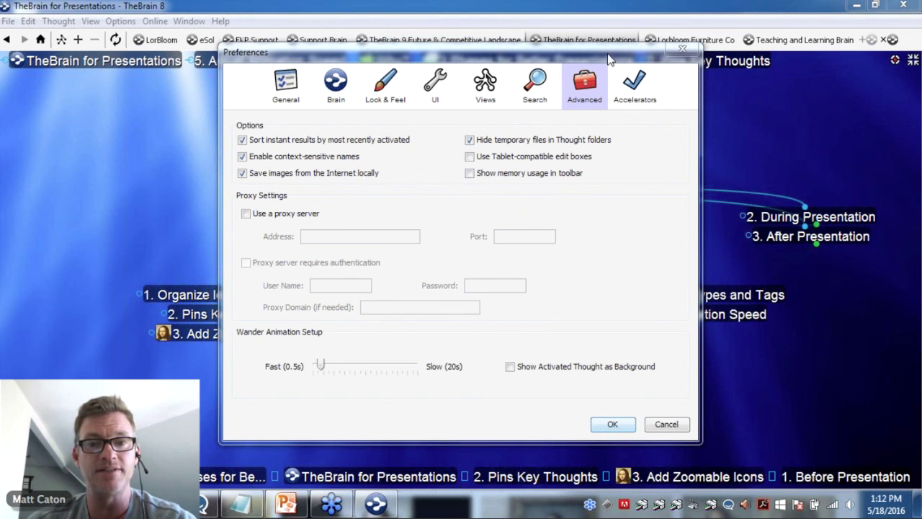
left_click_drag(609, 59, 540, 90)
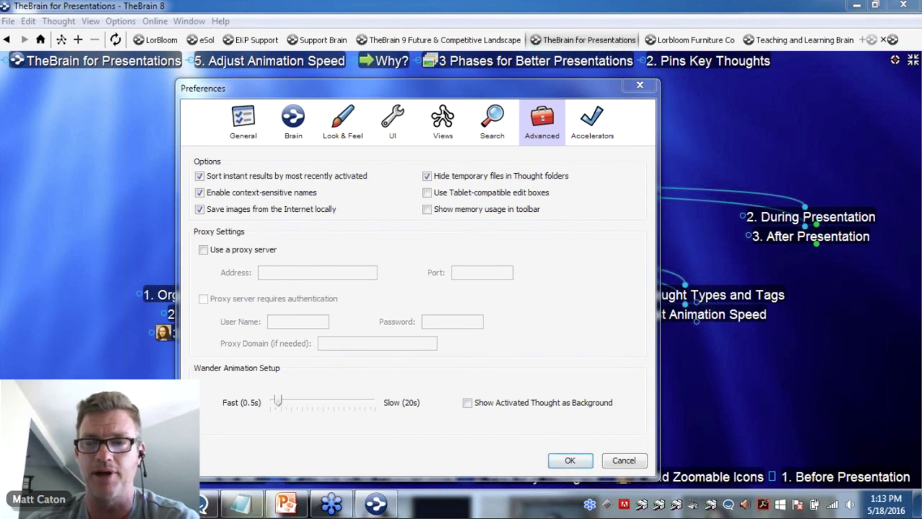
left_click(639, 86)
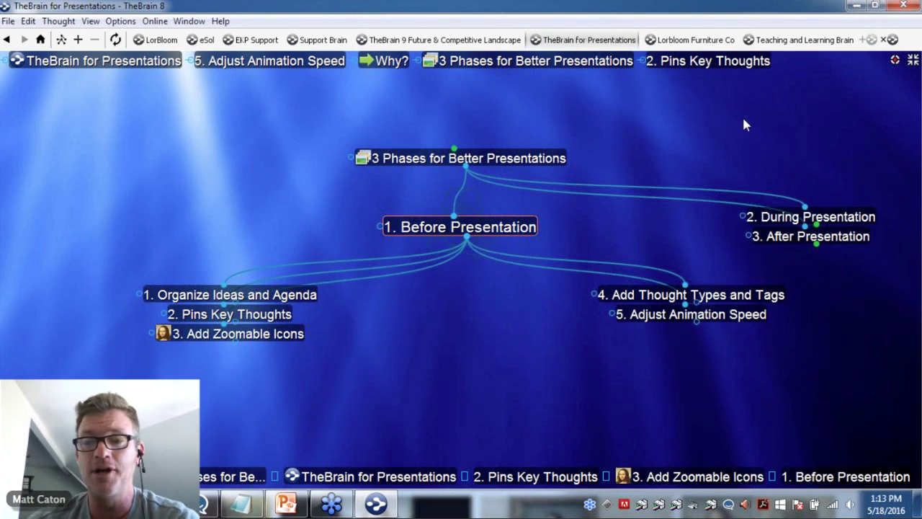
Activate 3 Phases for Better Presentations from the background menu, then dismiss a second background menu
right_click(116, 153)
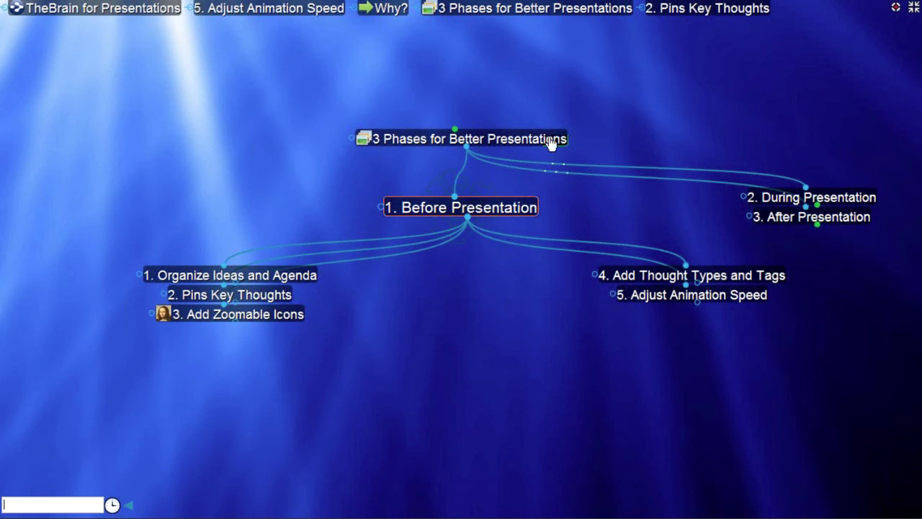
key("Up")
key("Return")
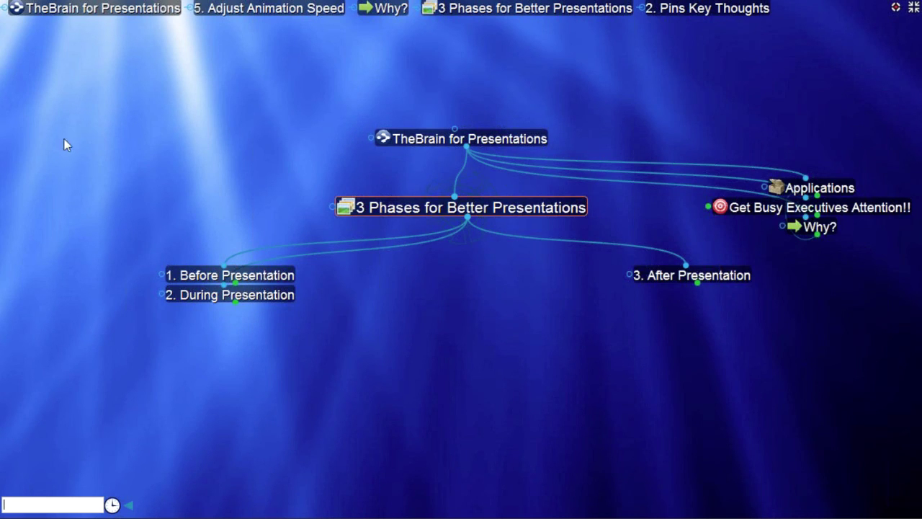
right_click(108, 142)
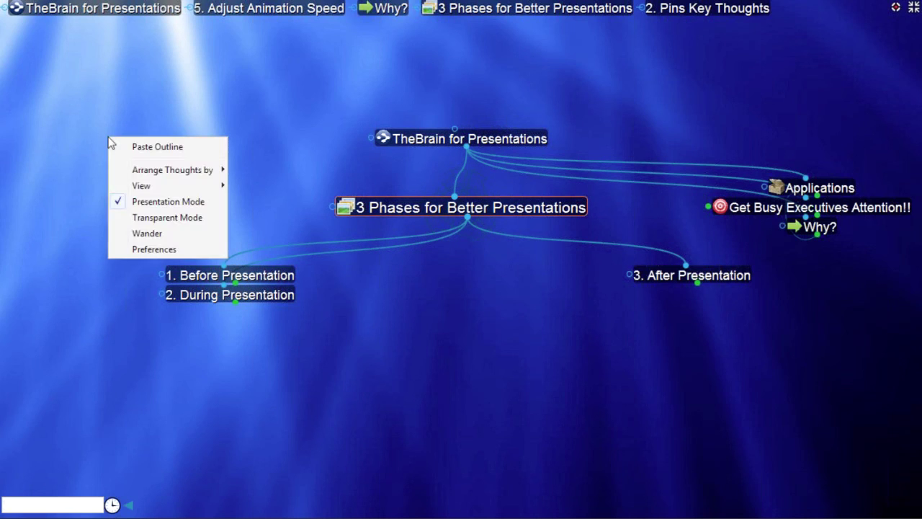
left_click(41, 56)
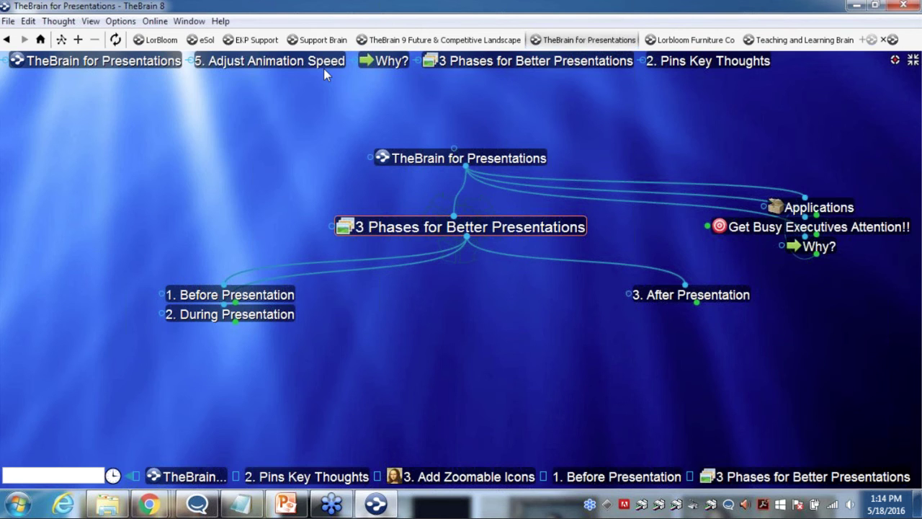
Bring TheBrain back to the front and maximize it on the 3 Phases map
left_click(189, 22)
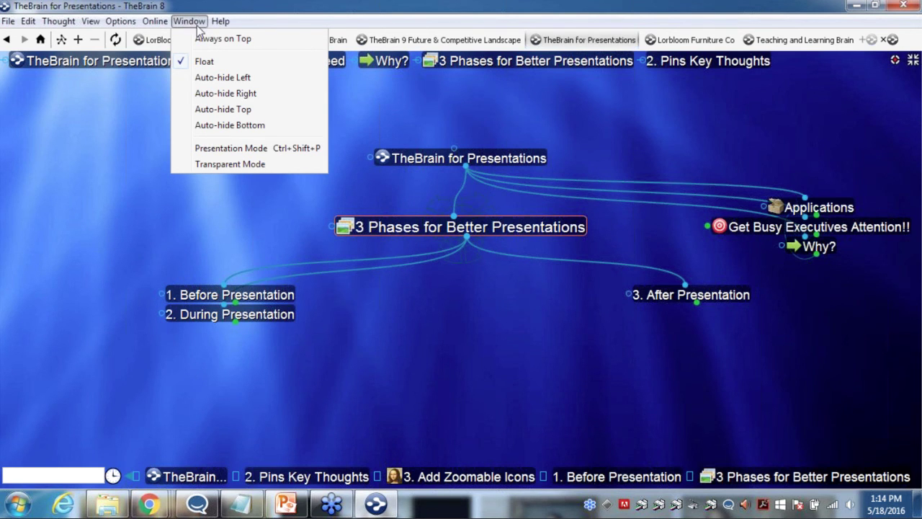
left_click(97, 210)
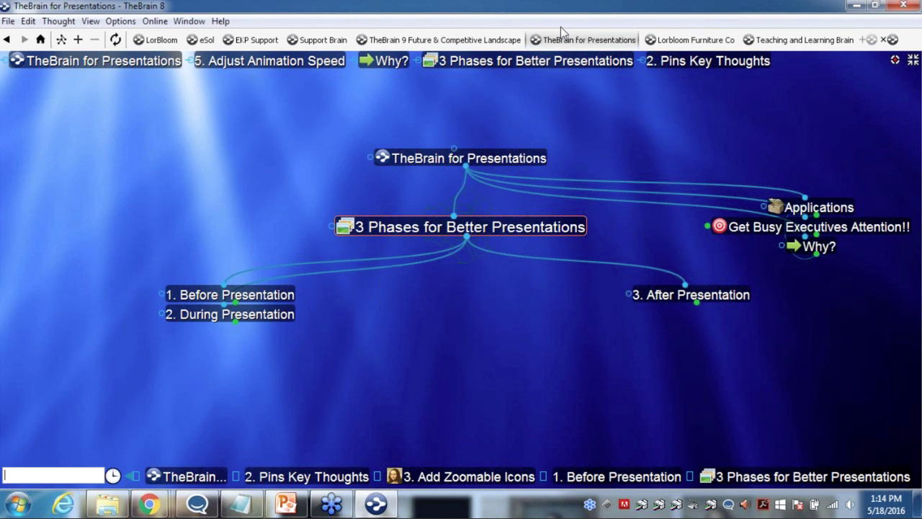
left_click_drag(569, 6, 581, 49)
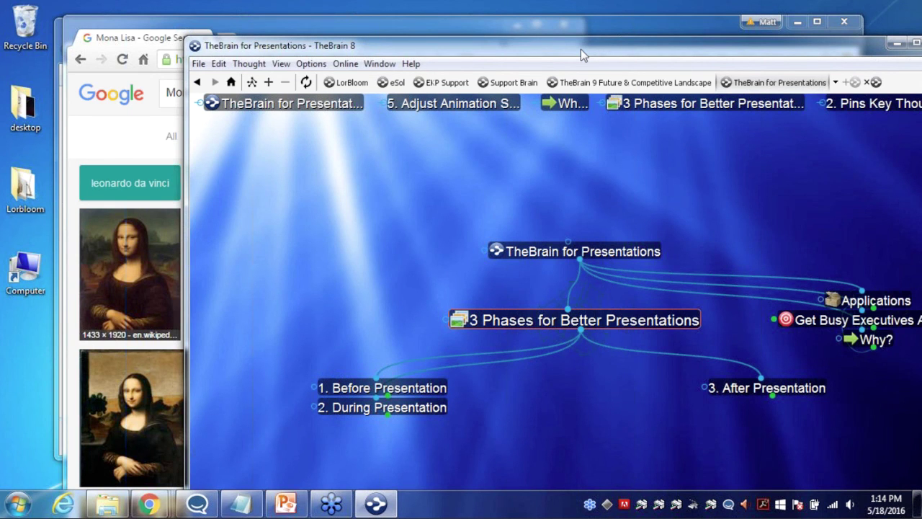
double_click(580, 49)
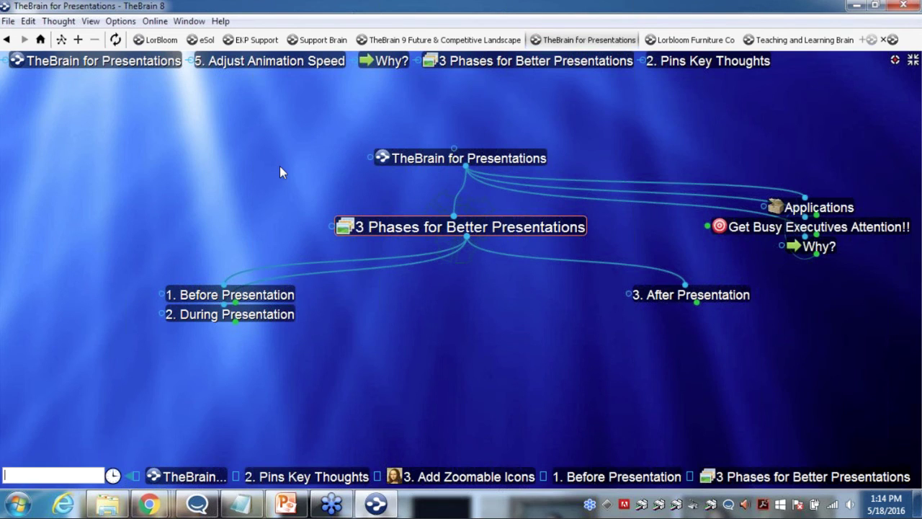
Activate 2. During Presentation so its five numbered steps and Collective Brainstorming surround it
left_click(265, 320)
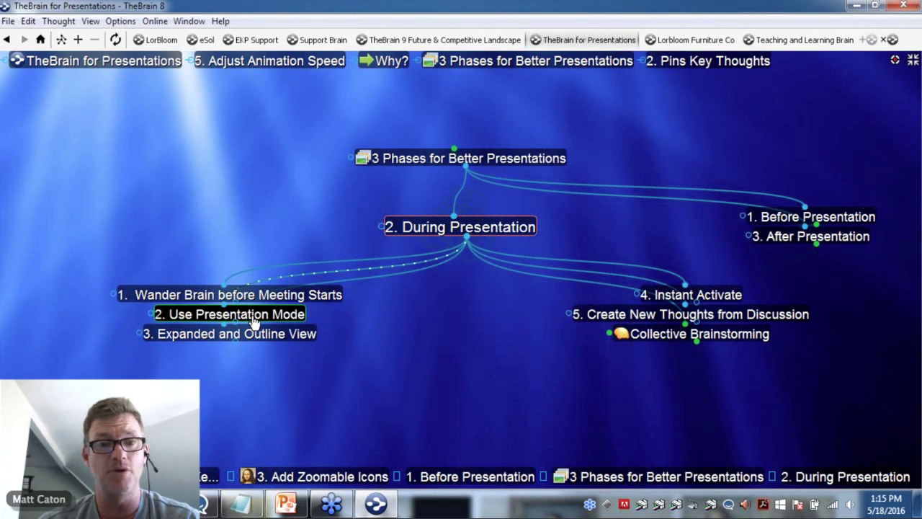
Turn on Presentation Mode and recentre the map on 3 Phases for Better Presentations
right_click(128, 124)
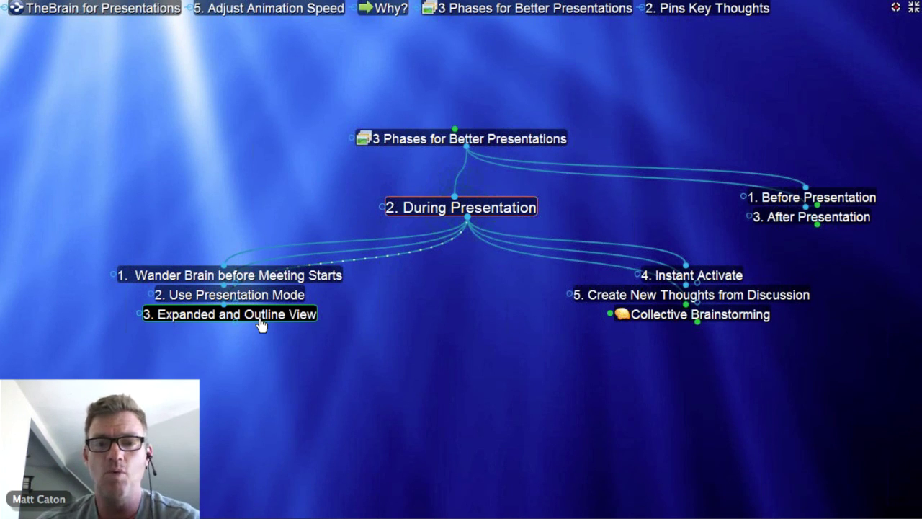
left_click(427, 147)
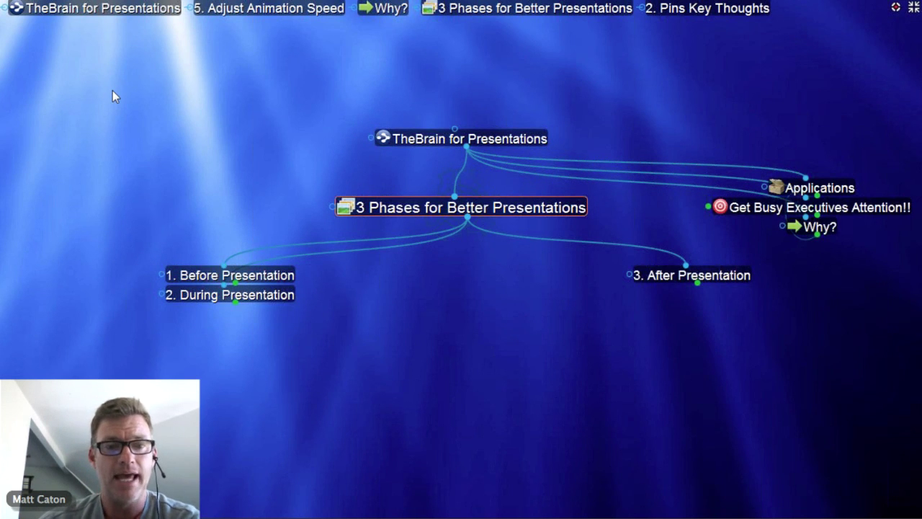
Switch the map to an outline layout and shift it to reveal the top thought
right_click(112, 91)
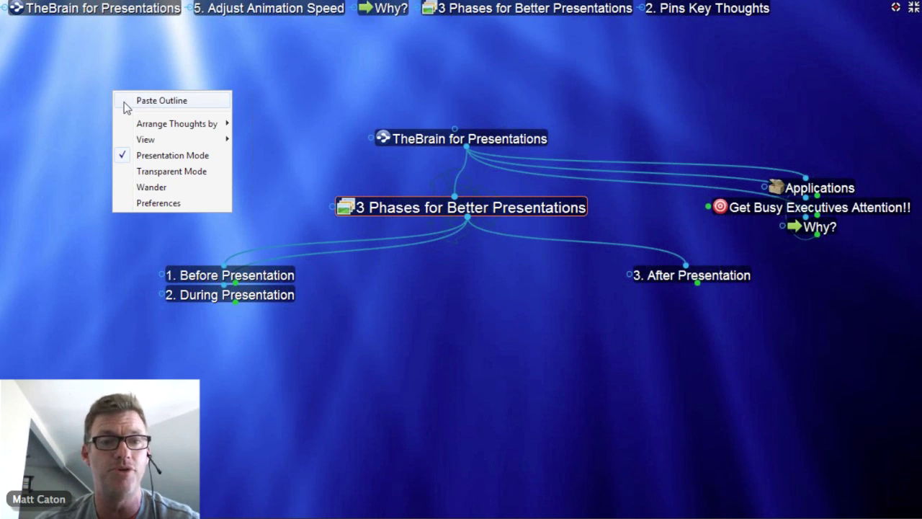
mouse_move(153, 142)
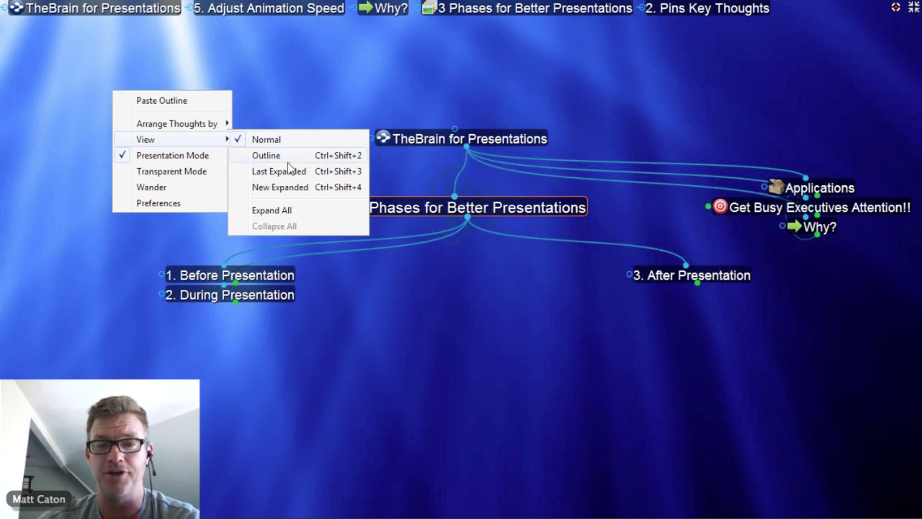
left_click(267, 157)
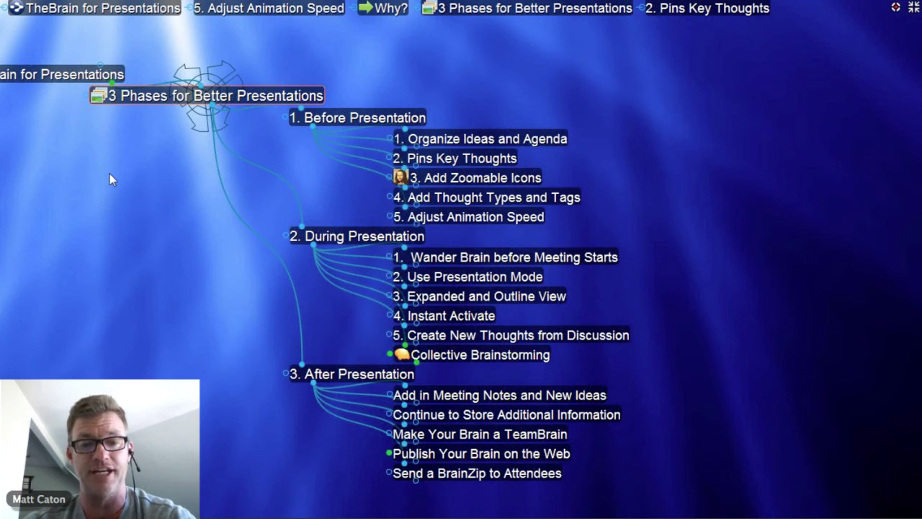
left_click_drag(110, 174, 184, 204)
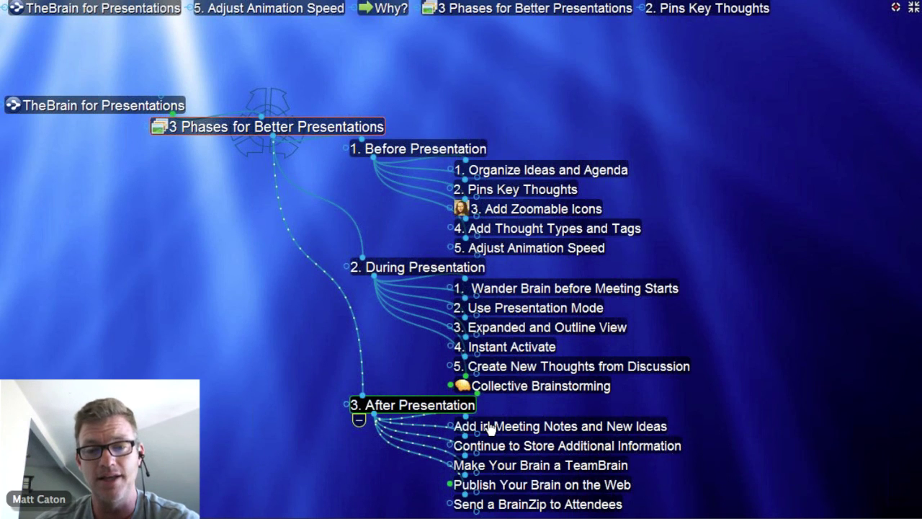
Expand Collective Brainstorming, scroll down to the After Presentation children, and focus the search box
left_click(478, 375)
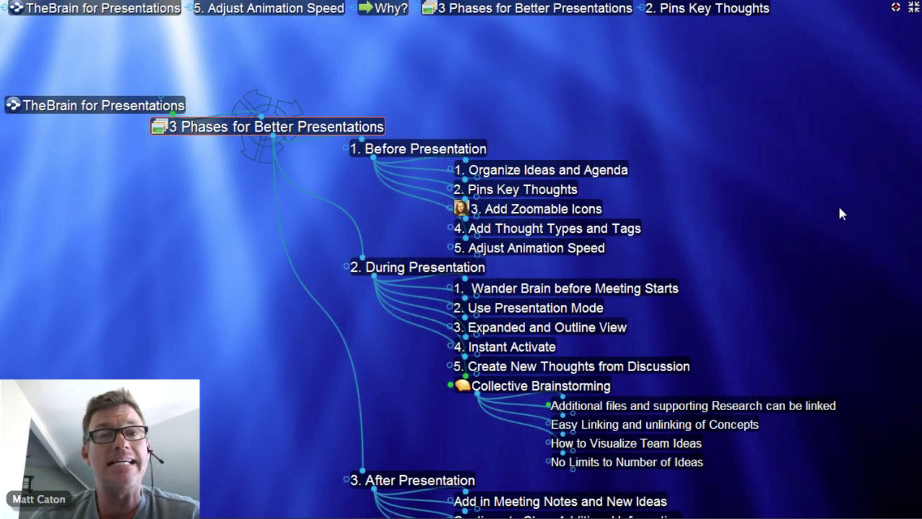
scroll(839, 212, "down", 1)
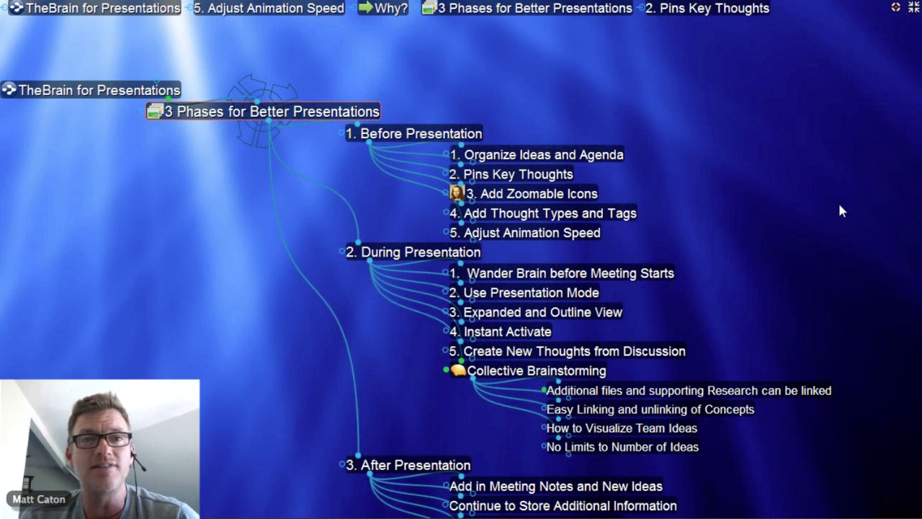
scroll(840, 211, "down", 2)
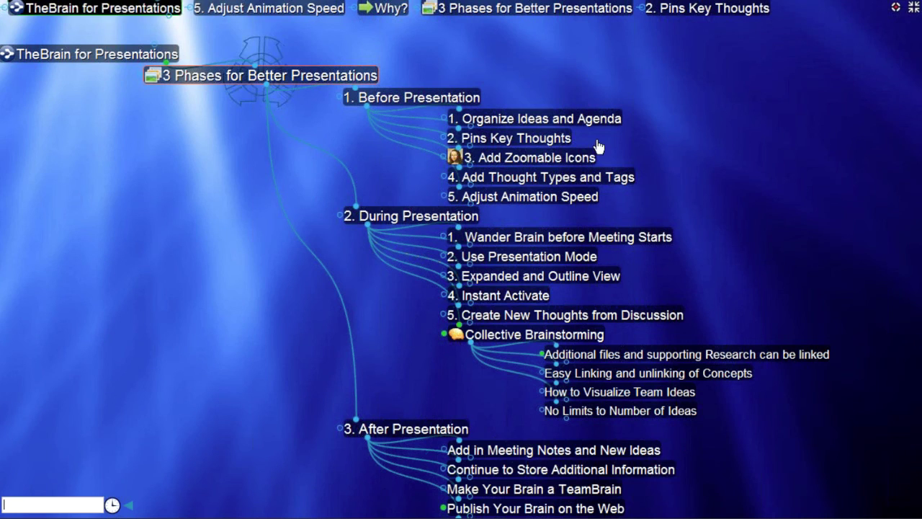
left_click(57, 502)
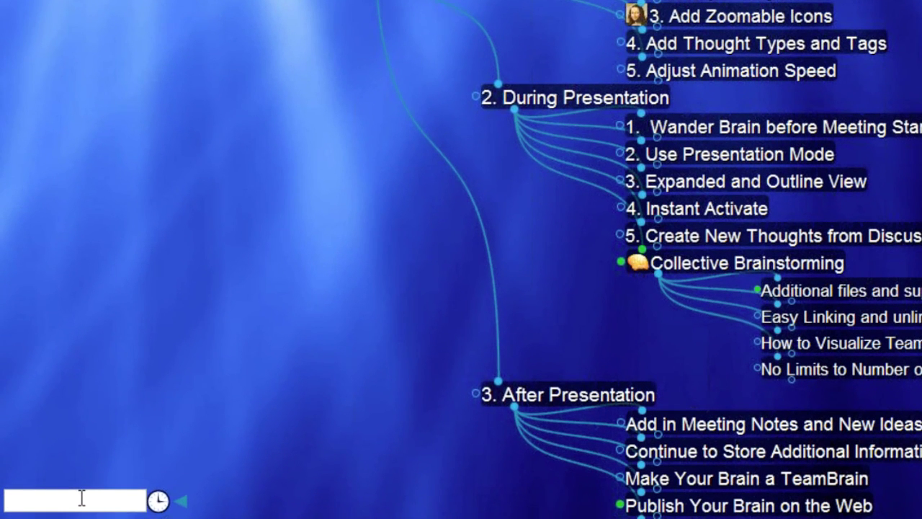
Find and jump to Applications via instant-activate, discarding unmatched 'Tea' and 'Con' searches
type("Tea")
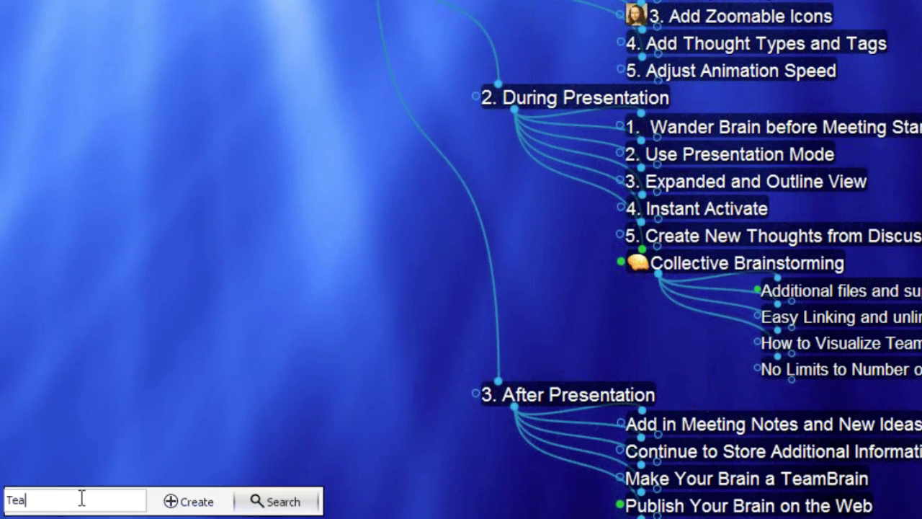
key("BackSpace")
key("BackSpace")
key("BackSpace")
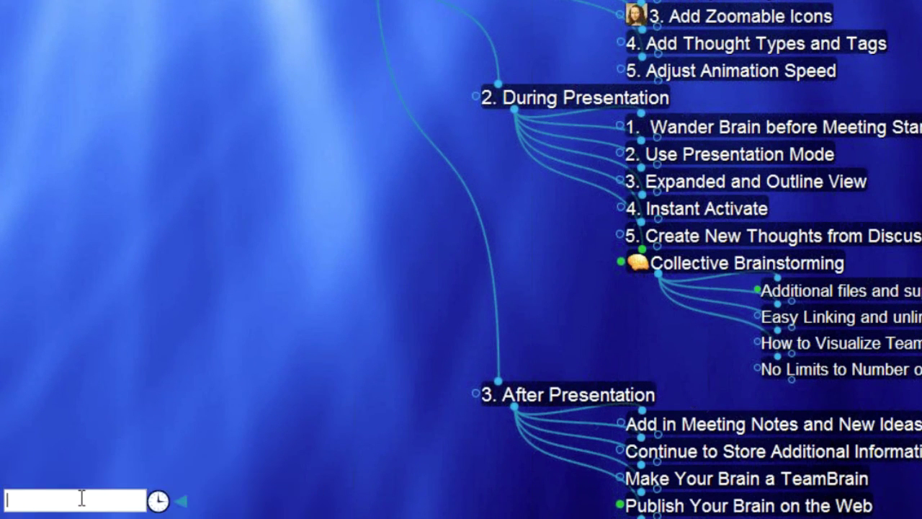
type("Con")
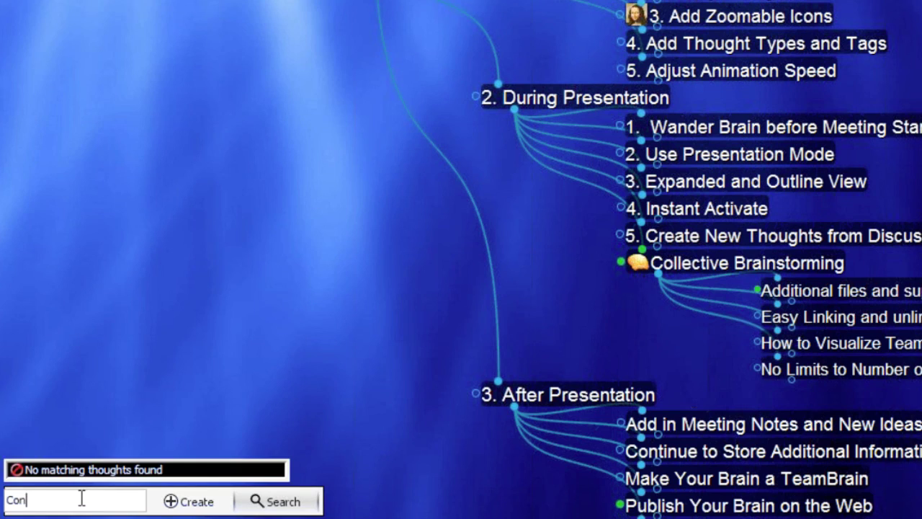
key("BackSpace")
key("BackSpace")
key("BackSpace")
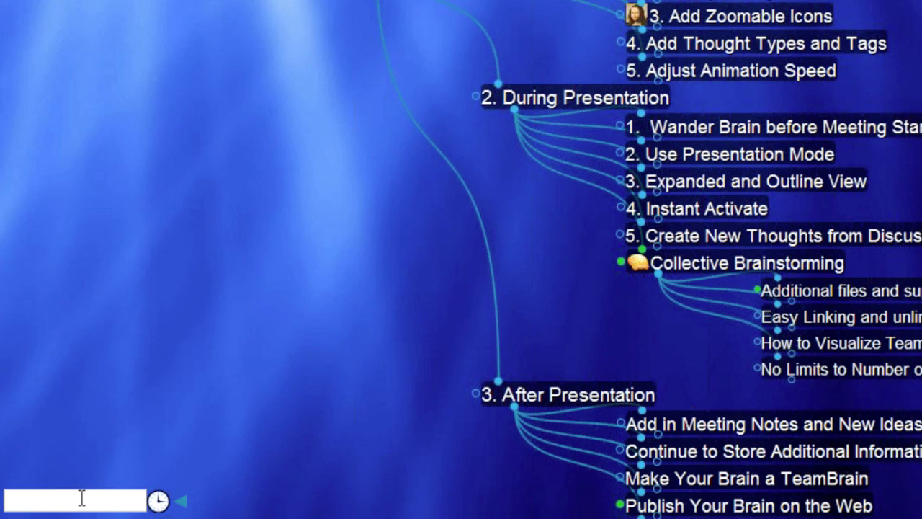
type("A")
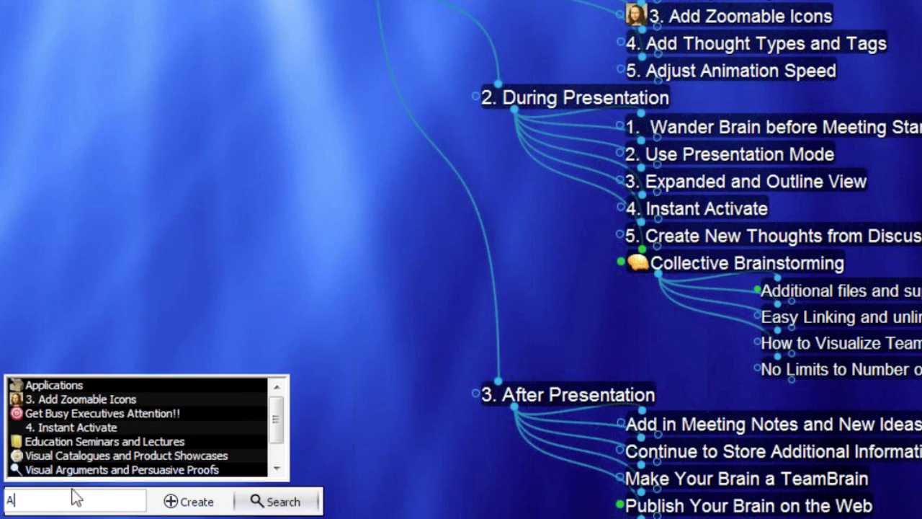
left_click(64, 388)
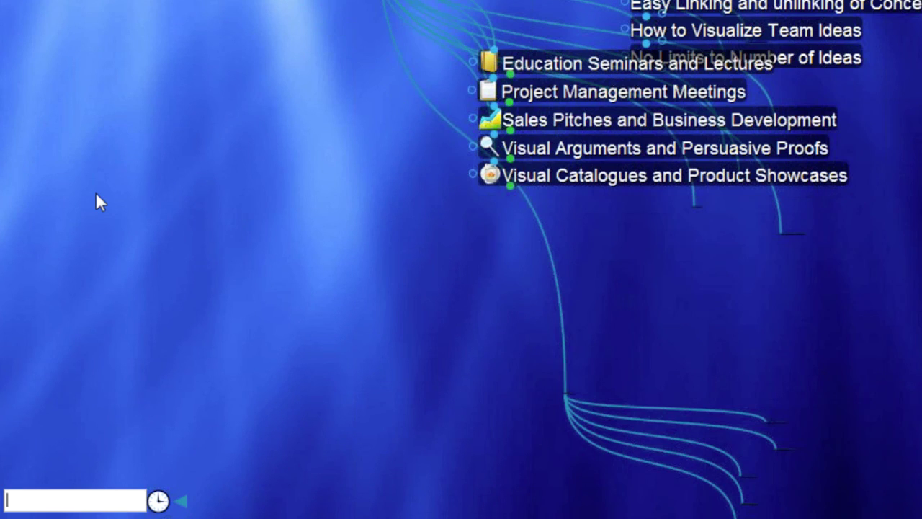
Set the map view to Normal and enter 'Ap' to match Applications
right_click(242, 136)
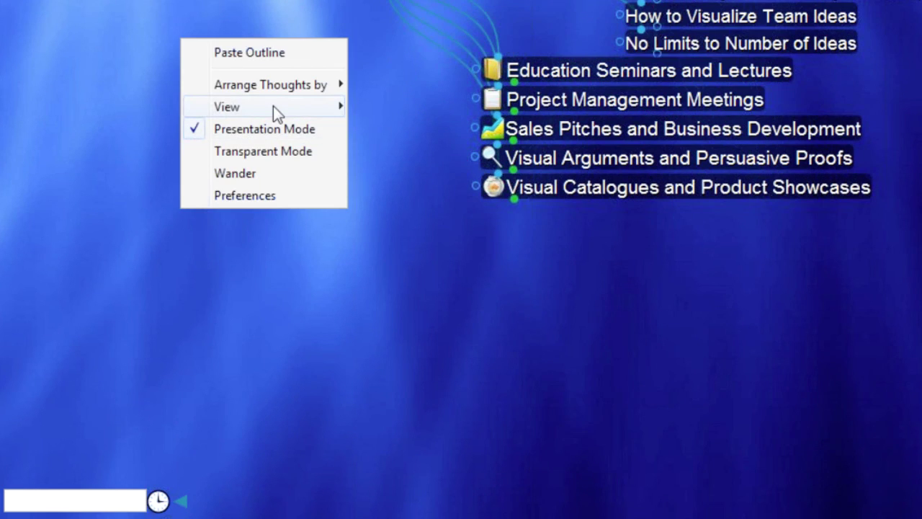
mouse_move(273, 106)
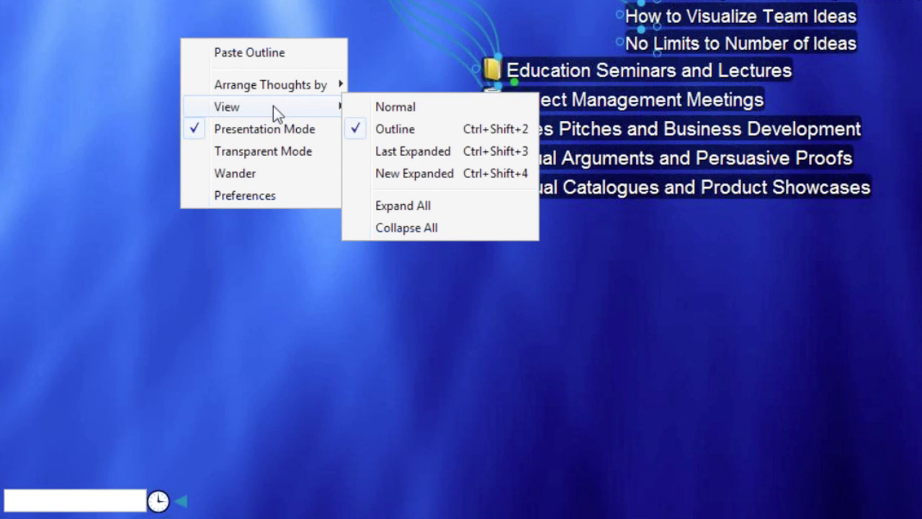
left_click(393, 112)
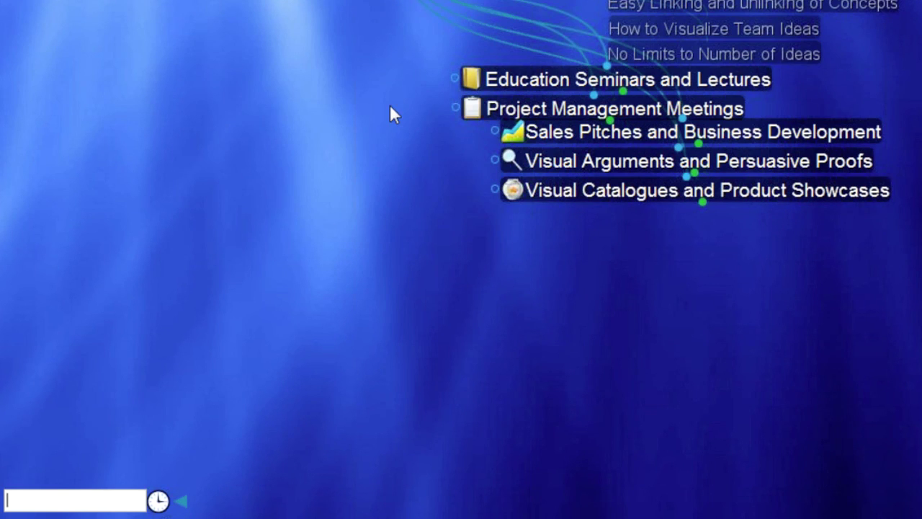
type("Ap")
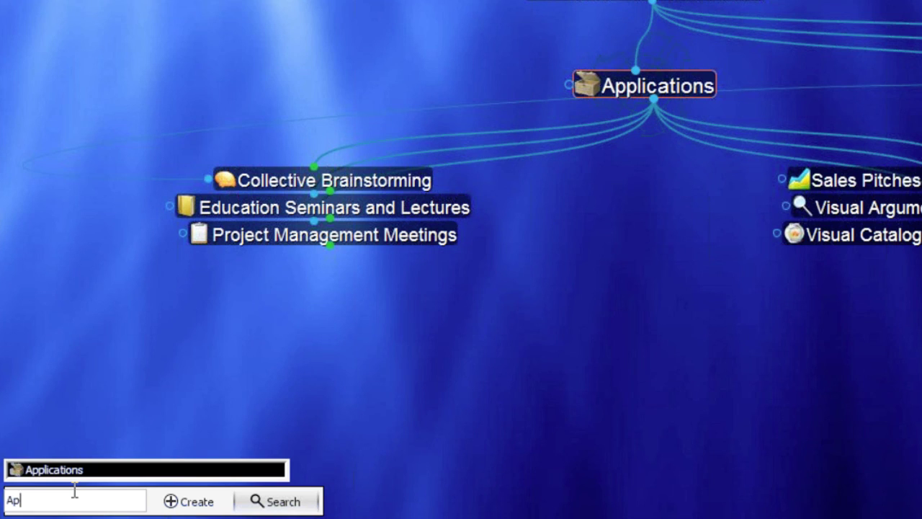
Jump to 2. During Presentation via a '2.' search, then centre on 5. Create New Thoughts from Discussion
key("Return")
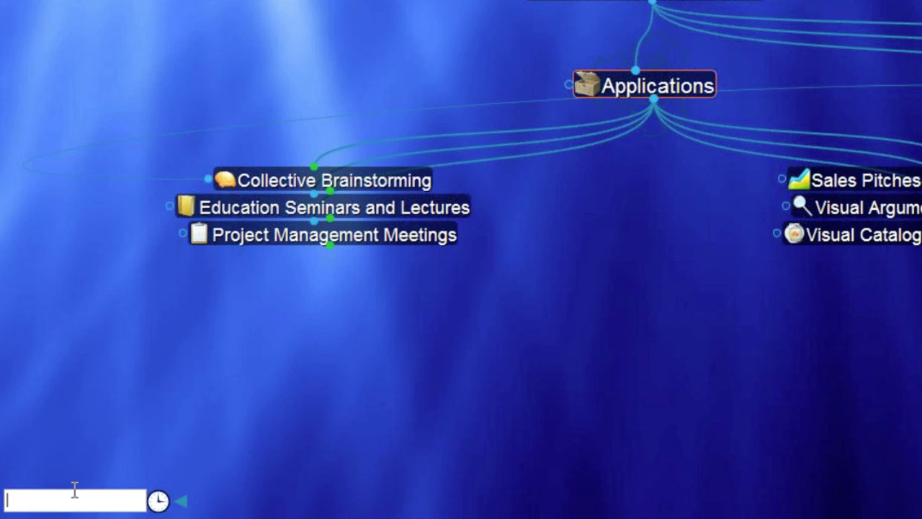
type("2")
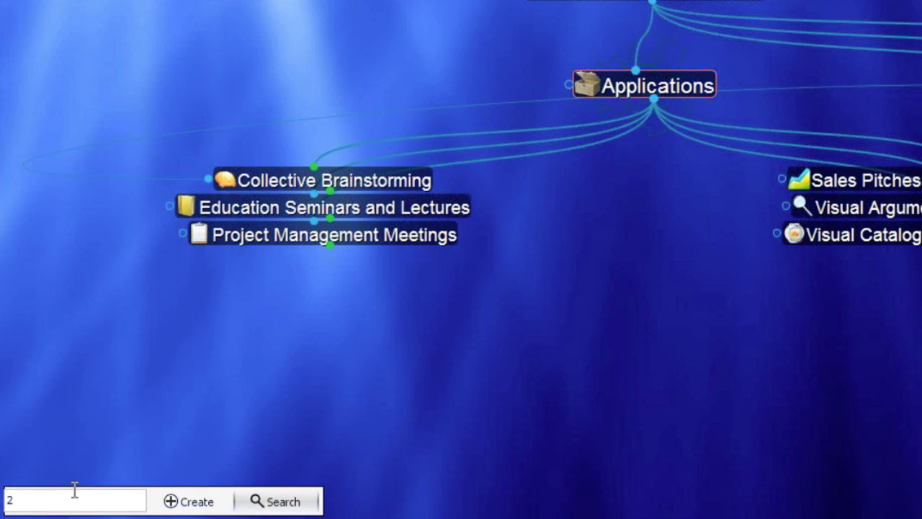
type(".")
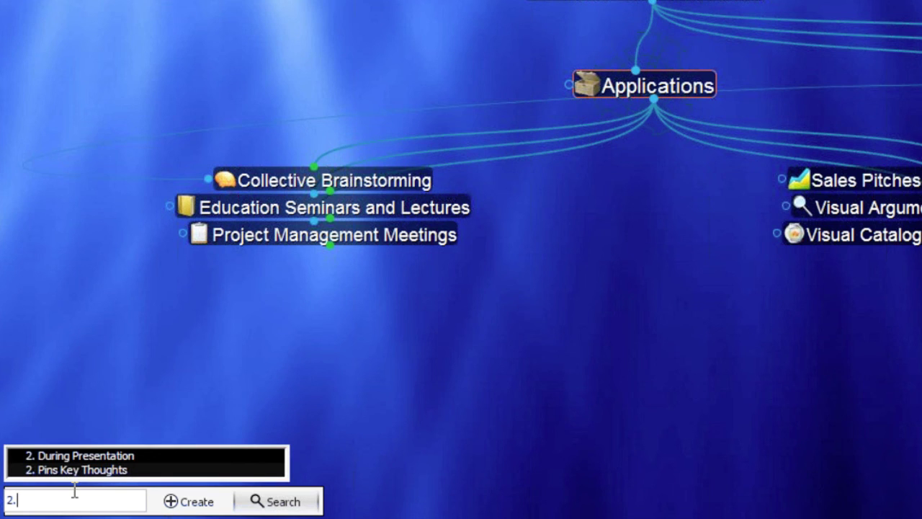
left_click(59, 456)
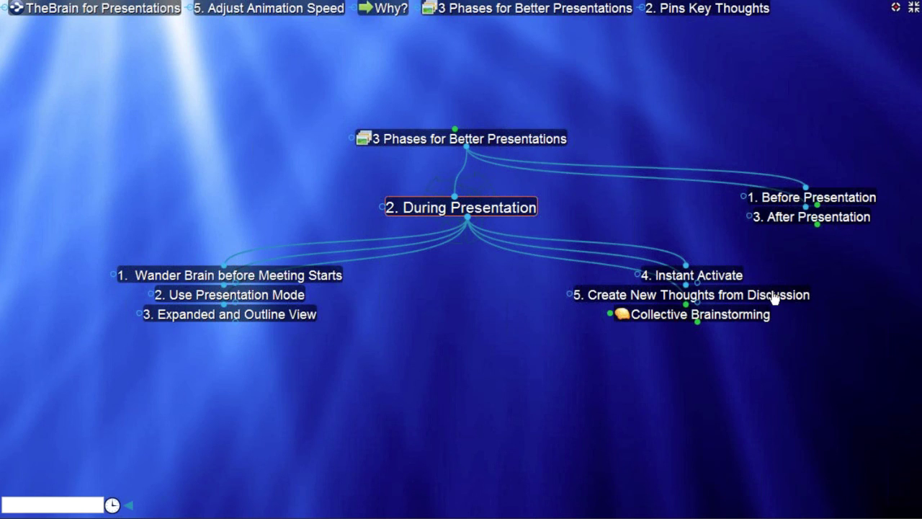
left_click(644, 301)
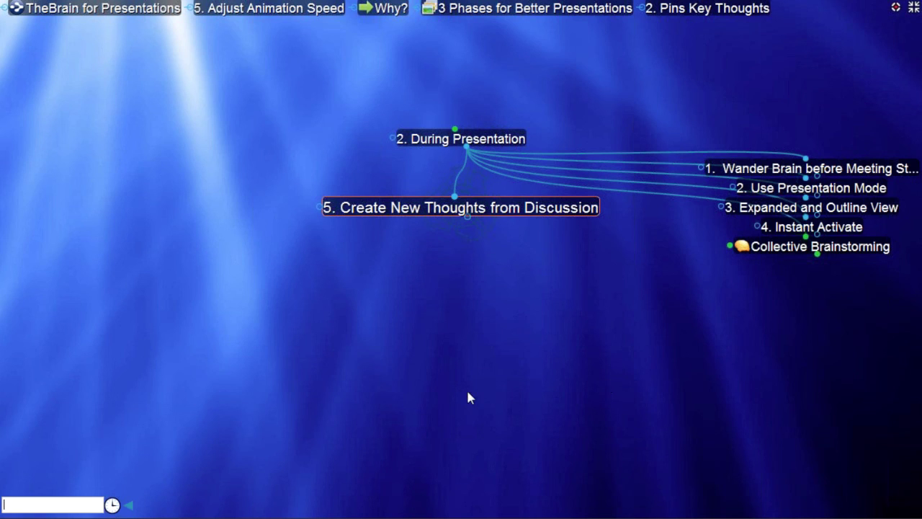
Drag out a new child from 5. Create New Thoughts from Discussion and name it 'Zipping Brains'
left_click_drag(461, 228, 408, 292)
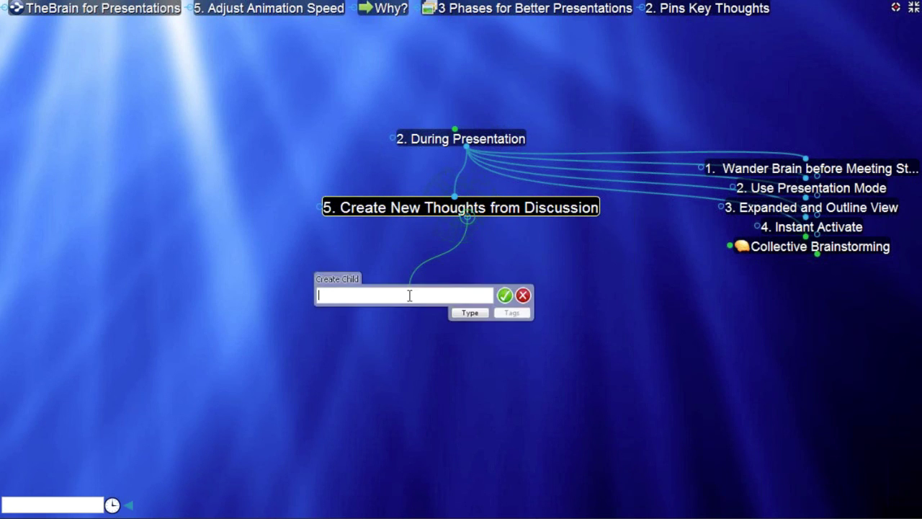
type("Zipping Brains")
left_click(504, 294)
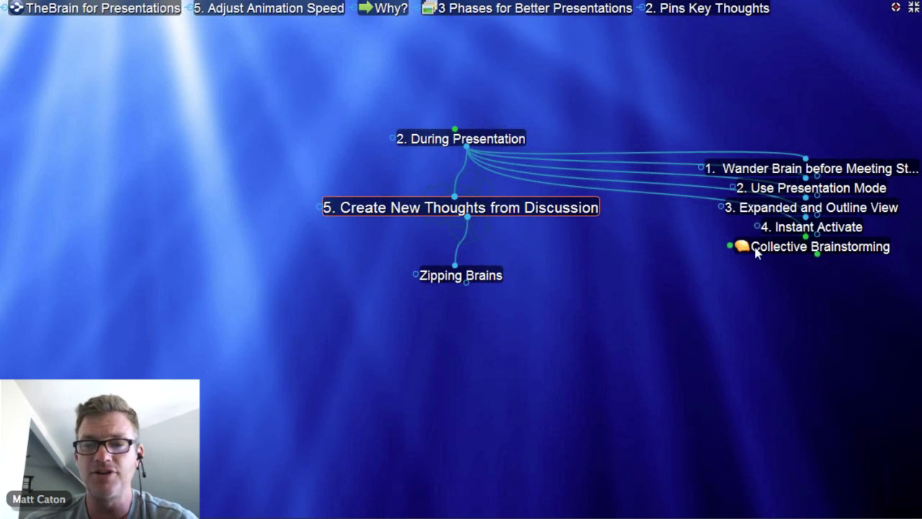
Step through Collective Brainstorming and 2. During Presentation to centre on 3. After Presentation
left_click(882, 253)
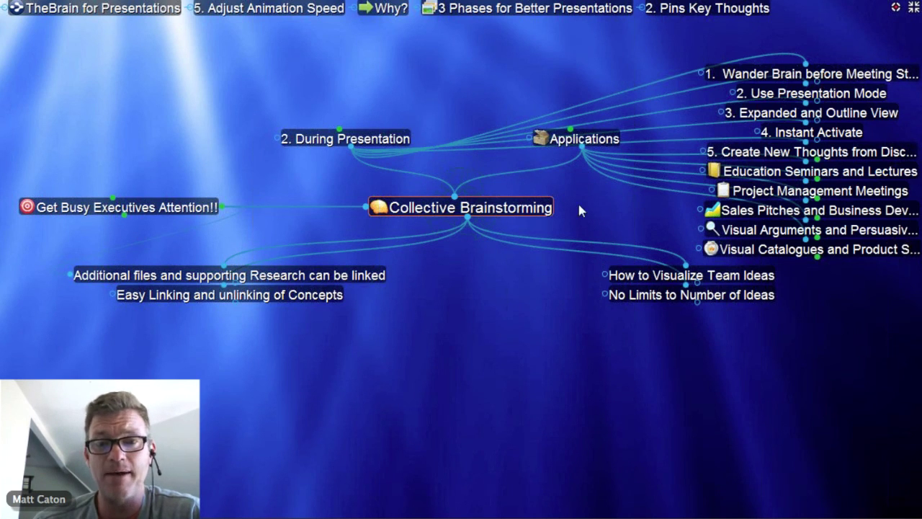
left_click(345, 141)
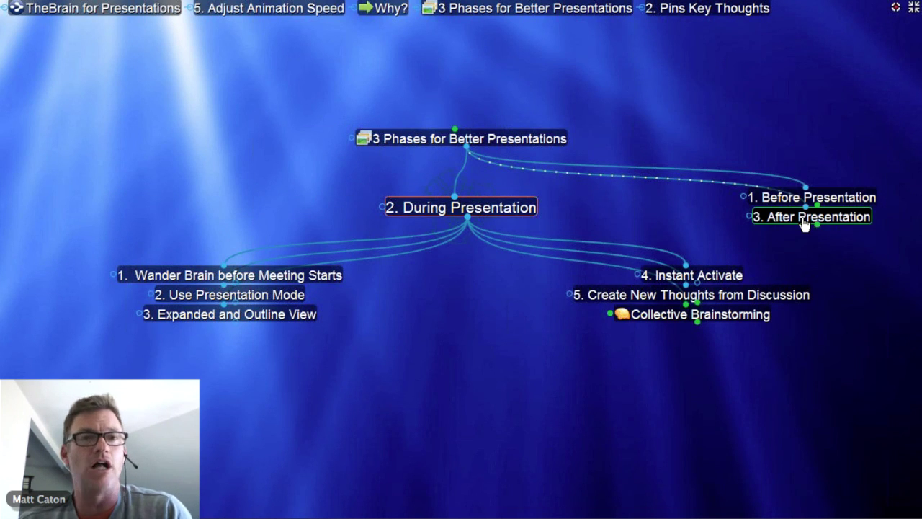
left_click(804, 218)
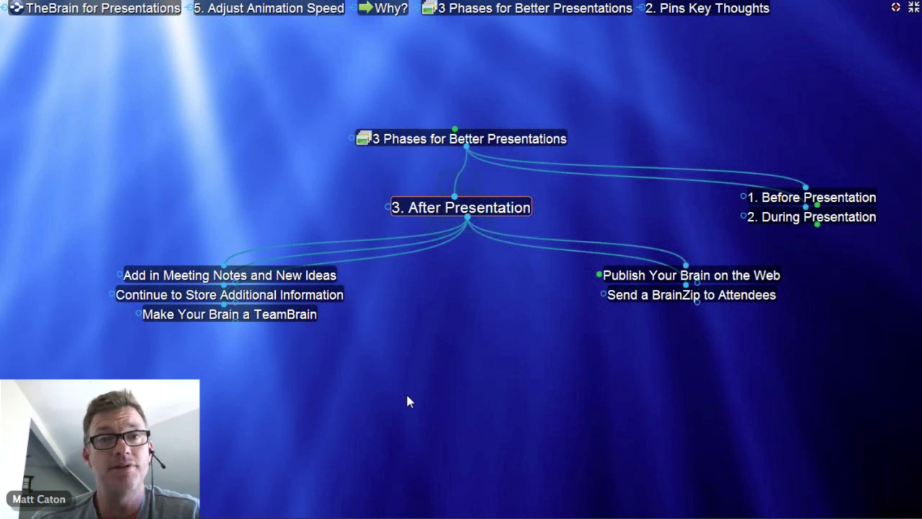
key("alt+Tab")
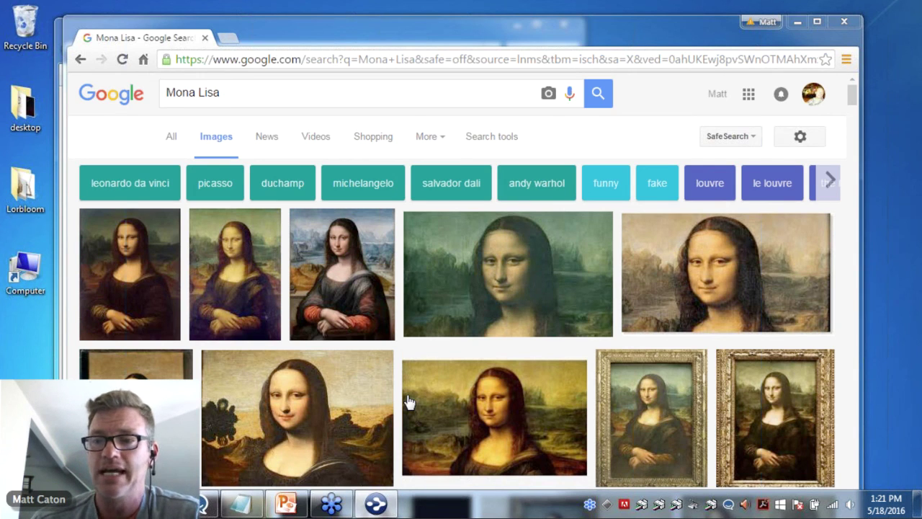
key("alt+Tab")
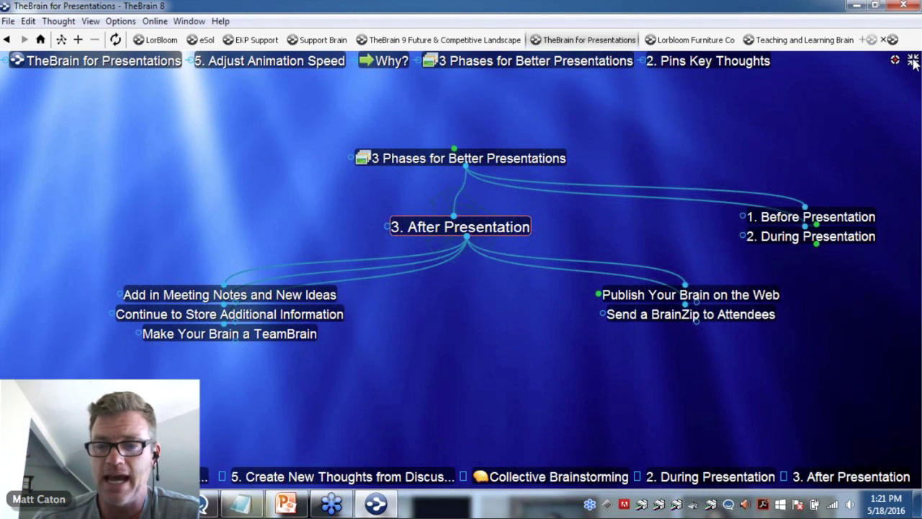
Exit full screen and run a Reports report of thoughts Modified since Apr 17, 2016 (18 thoughts)
left_click(913, 62)
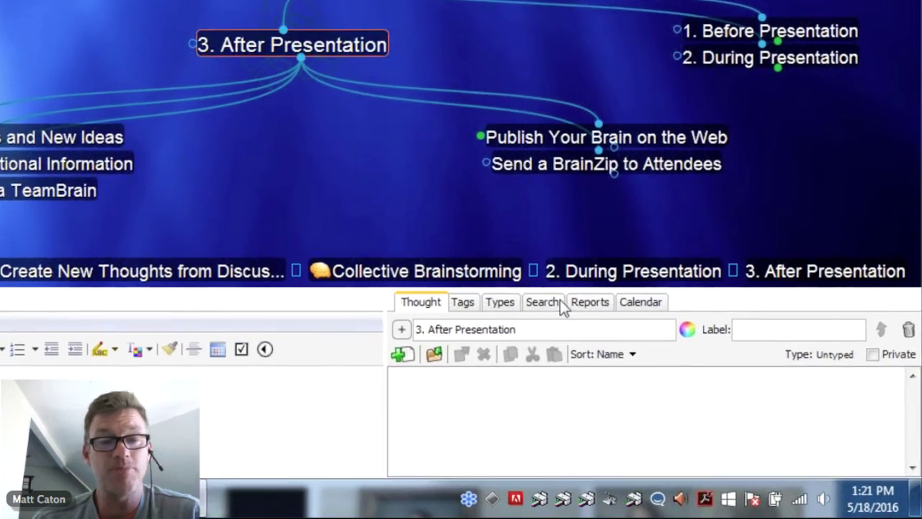
left_click(678, 359)
left_click(664, 328)
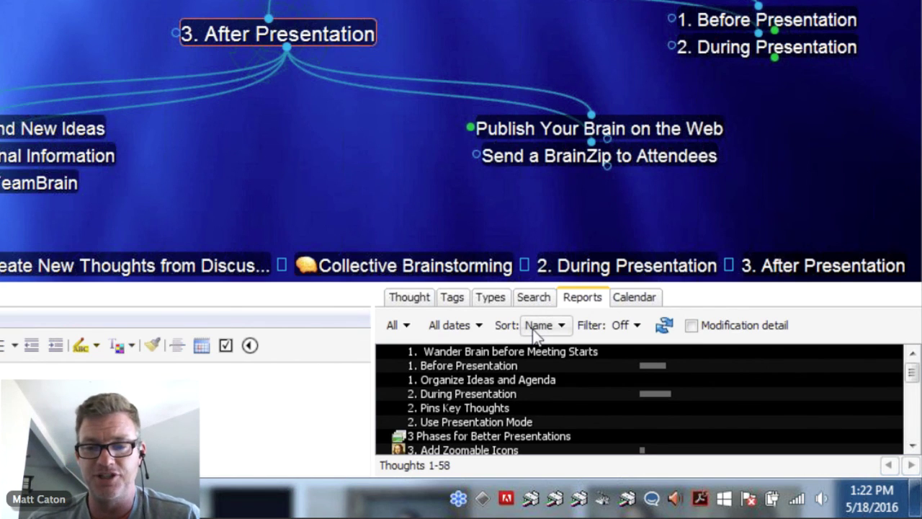
left_click(471, 325)
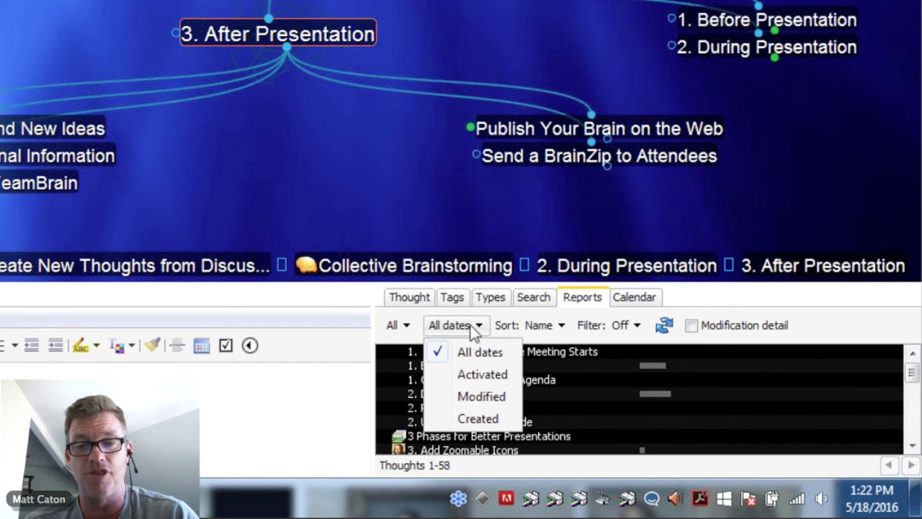
left_click(475, 395)
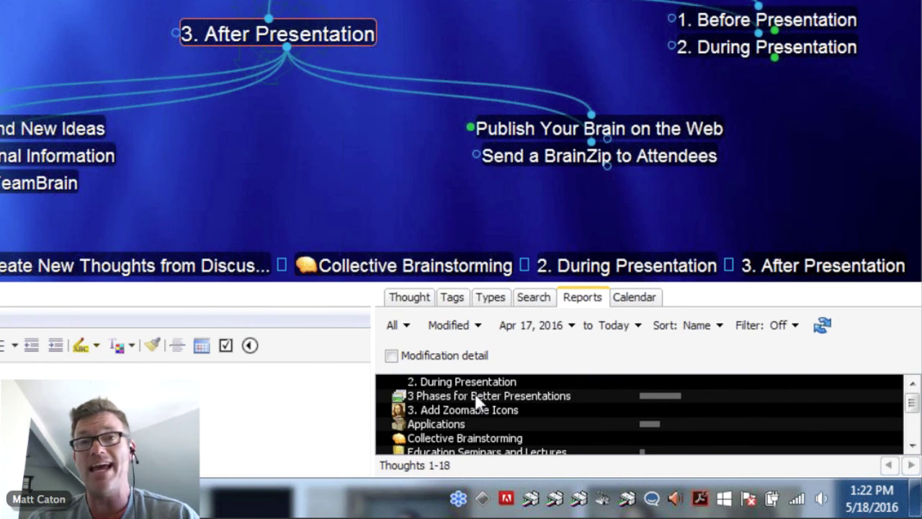
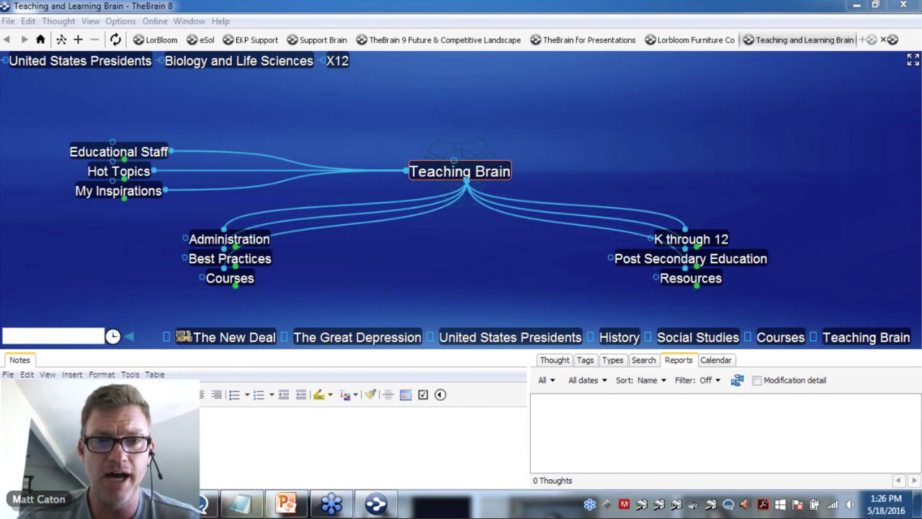
Jump to the pinned Biology and Life Sciences thought, then centre on Living Things with its five kingdoms
left_click(272, 64)
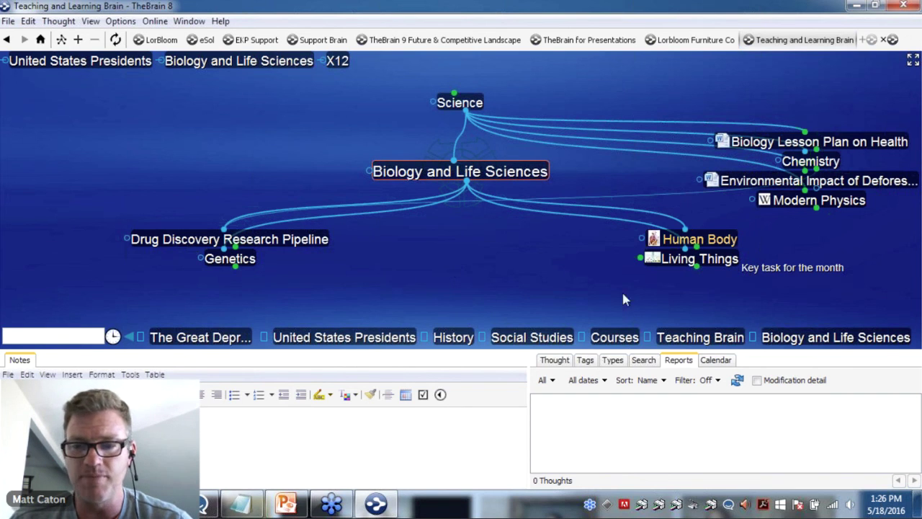
left_click(715, 264)
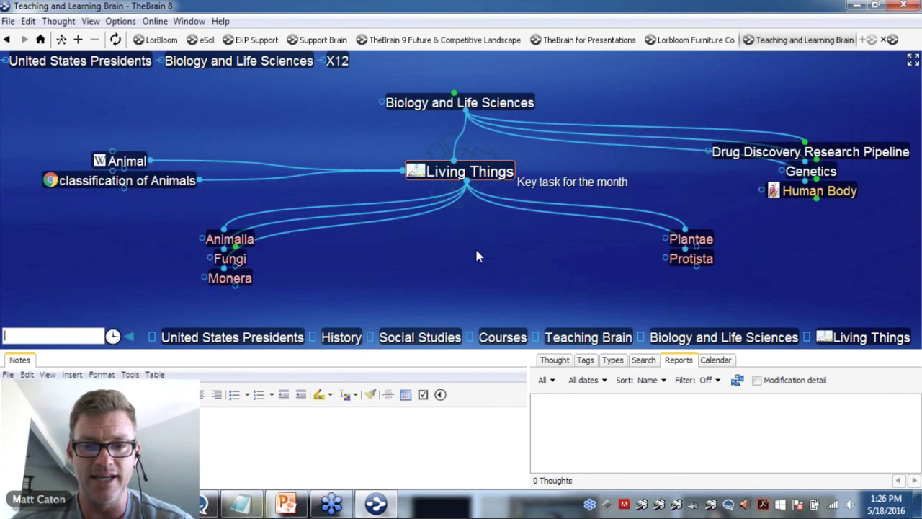
mouse_move(422, 185)
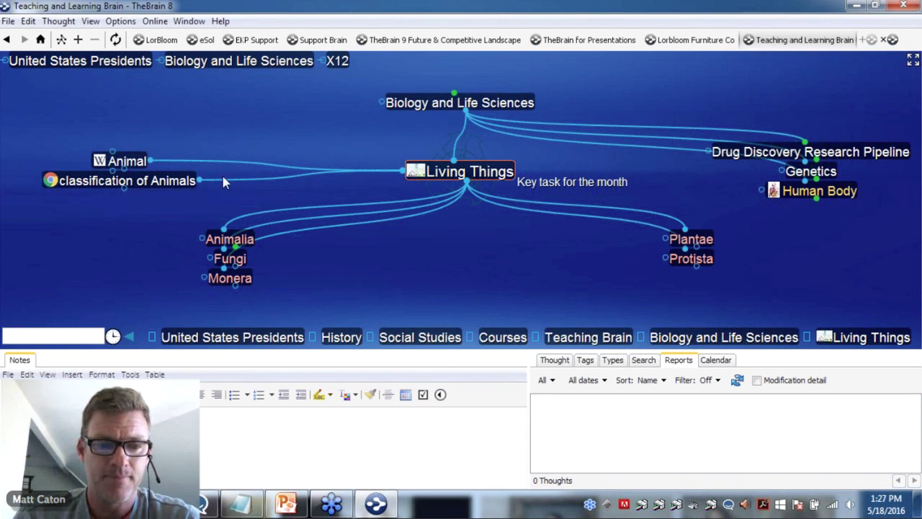
Drill through Animalia, Chordata, Mammalia and Carnivora to centre on Felidae, showing genera like Lynx and Panthera
left_click(237, 243)
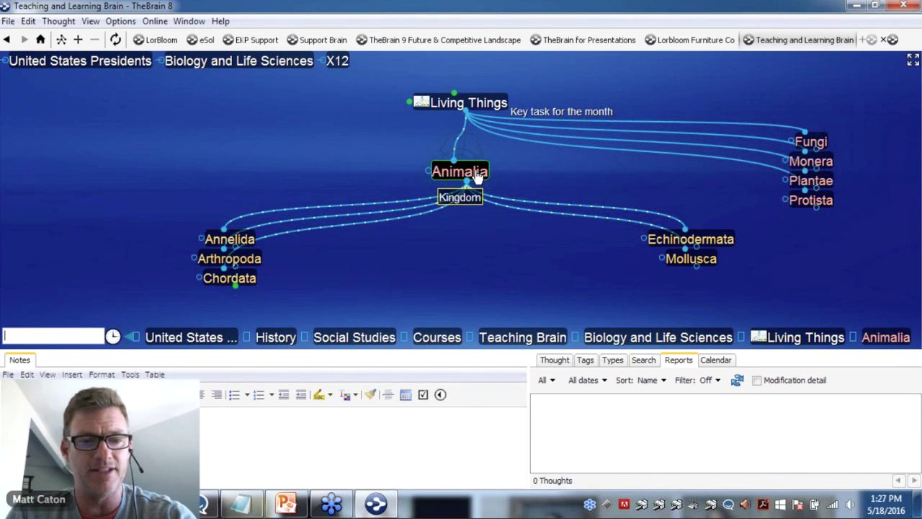
left_click(244, 281)
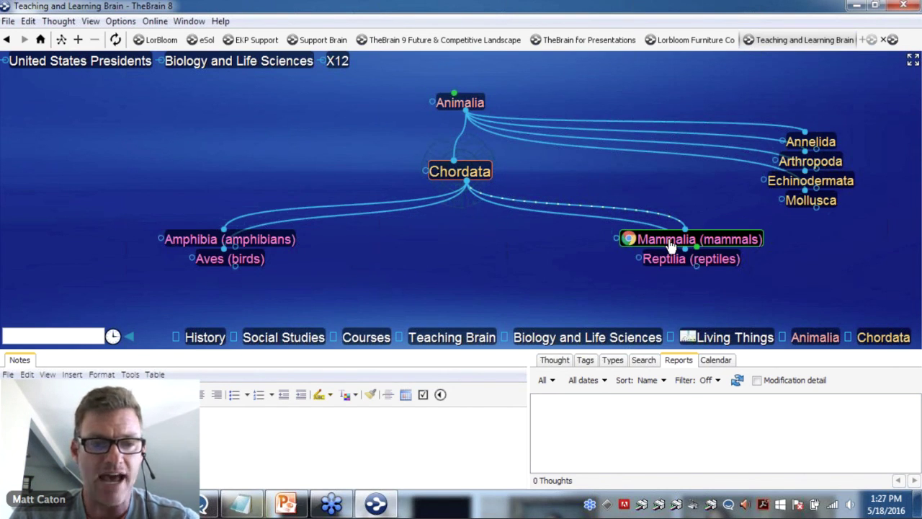
left_click(669, 240)
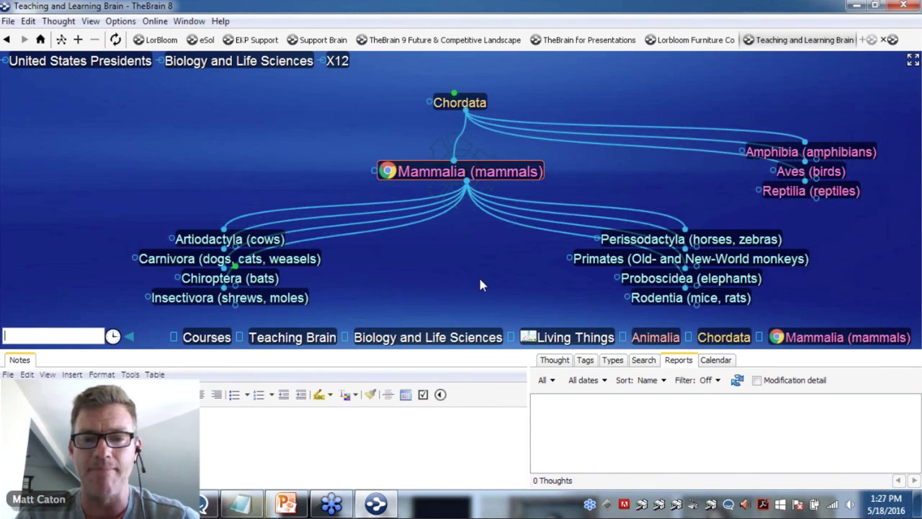
left_click(308, 260)
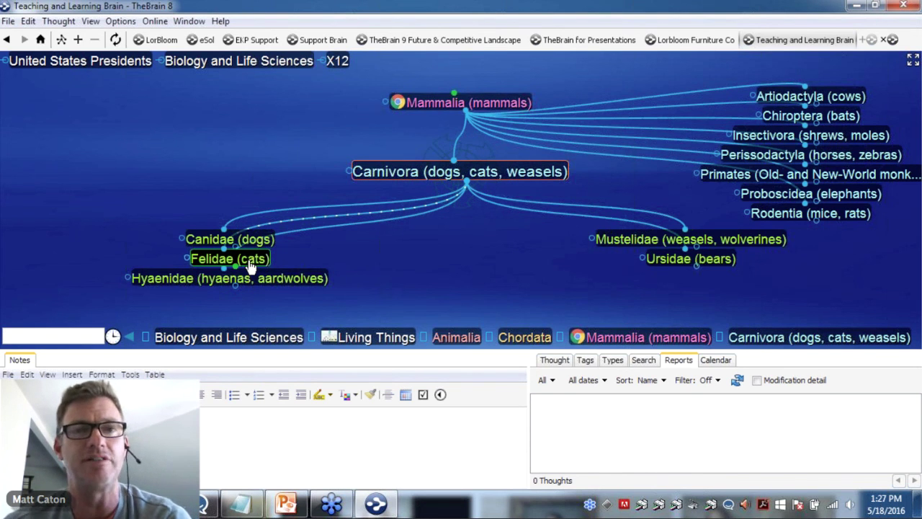
left_click(250, 263)
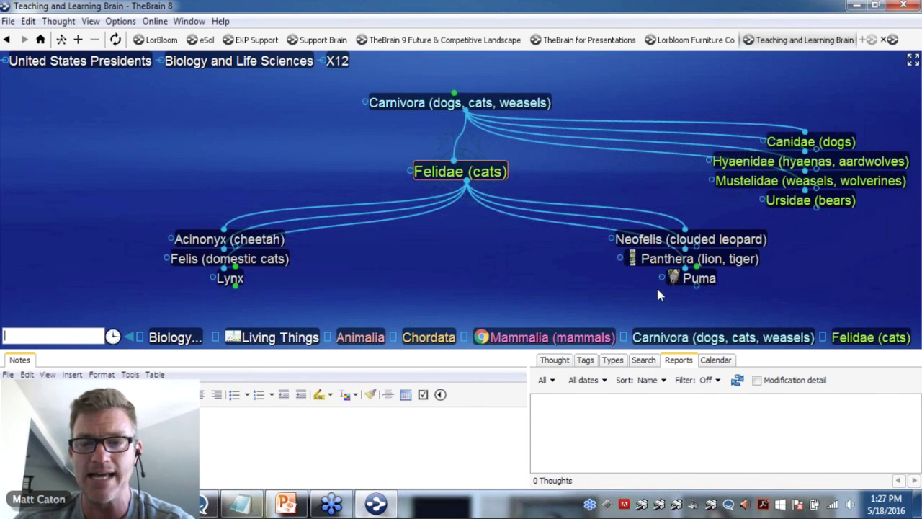
mouse_move(637, 259)
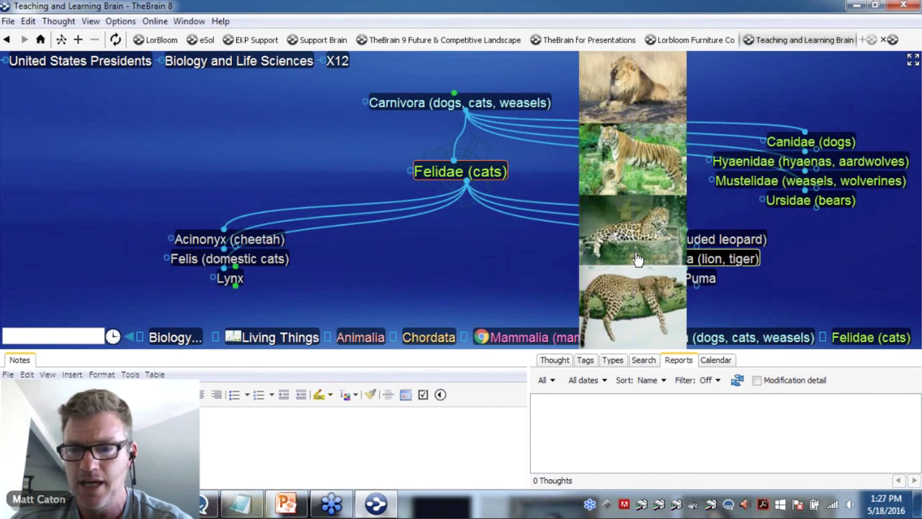
mouse_move(673, 276)
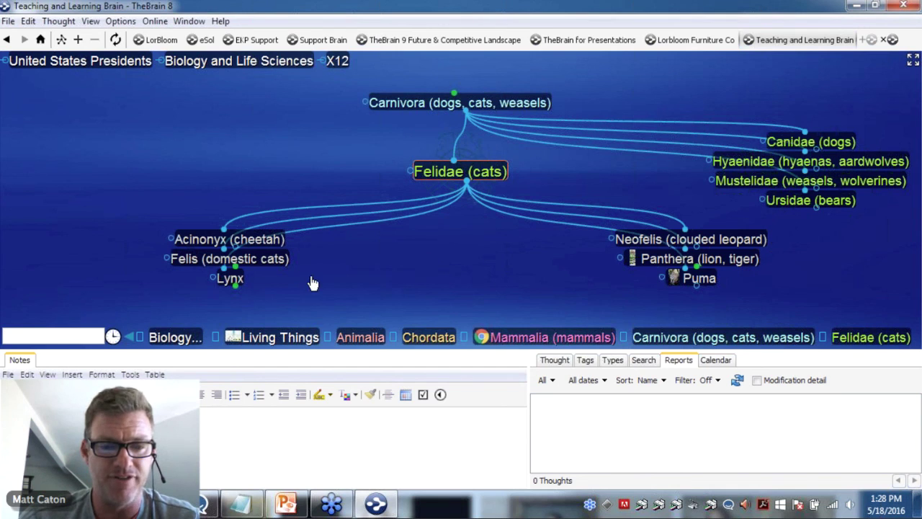
Centre on the Lynx genus and run a Google web search on it from its actions menu
left_click(231, 278)
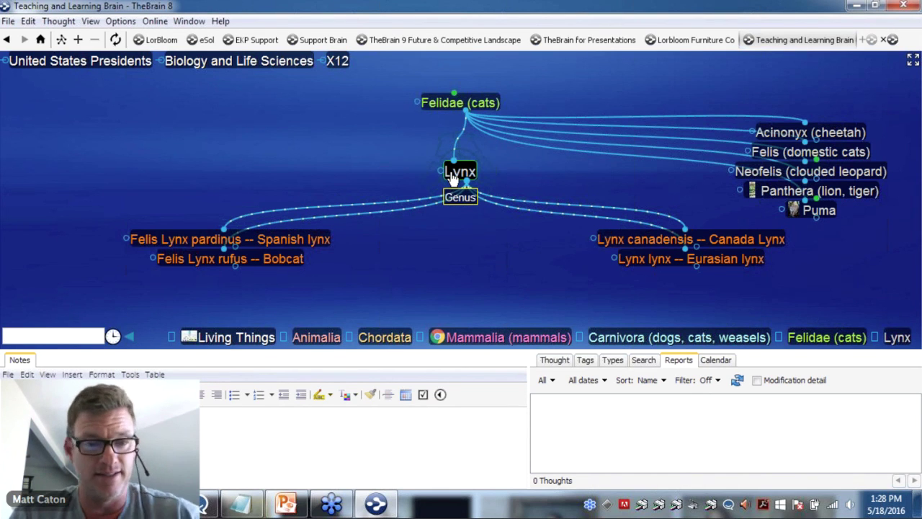
right_click(452, 177)
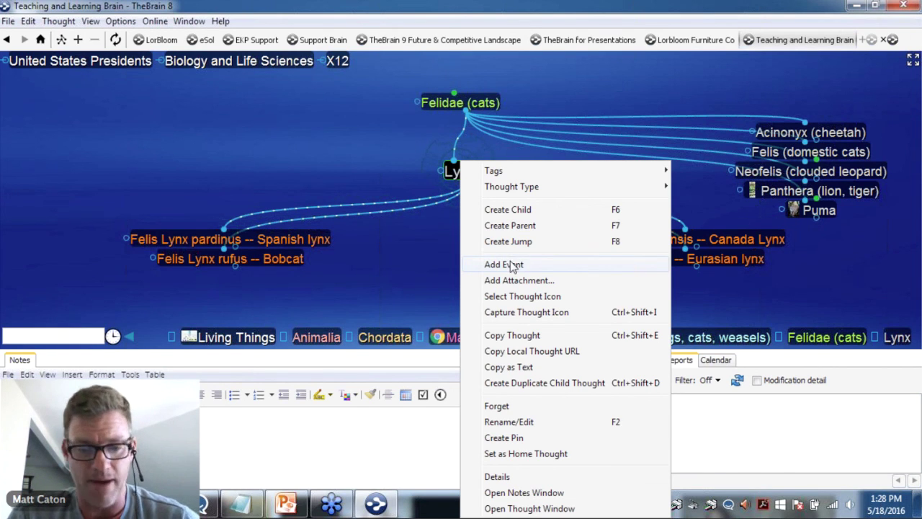
left_click(427, 265)
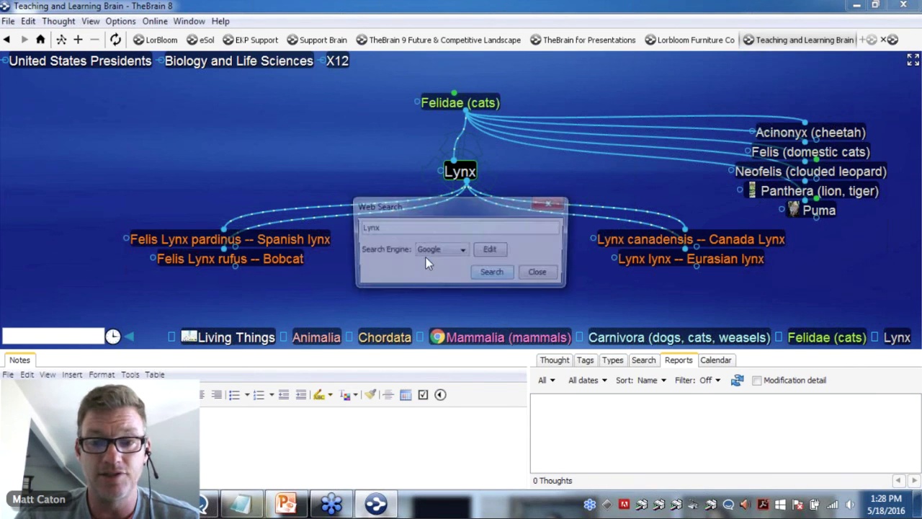
left_click(493, 275)
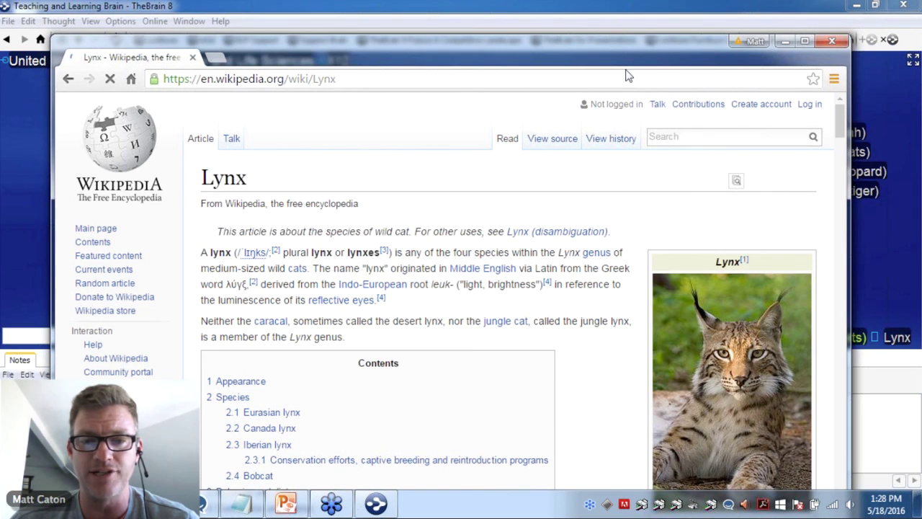
Attach the Lynx Wikipedia page to the Lynx thought by dragging its URL onto it
left_click_drag(432, 42, 890, 64)
left_click_drag(613, 102, 461, 231)
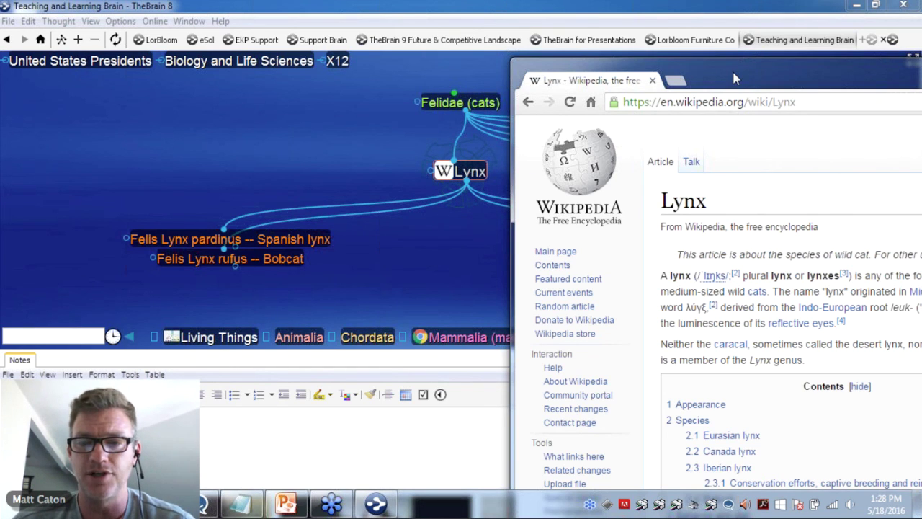
left_click_drag(734, 78, 553, 80)
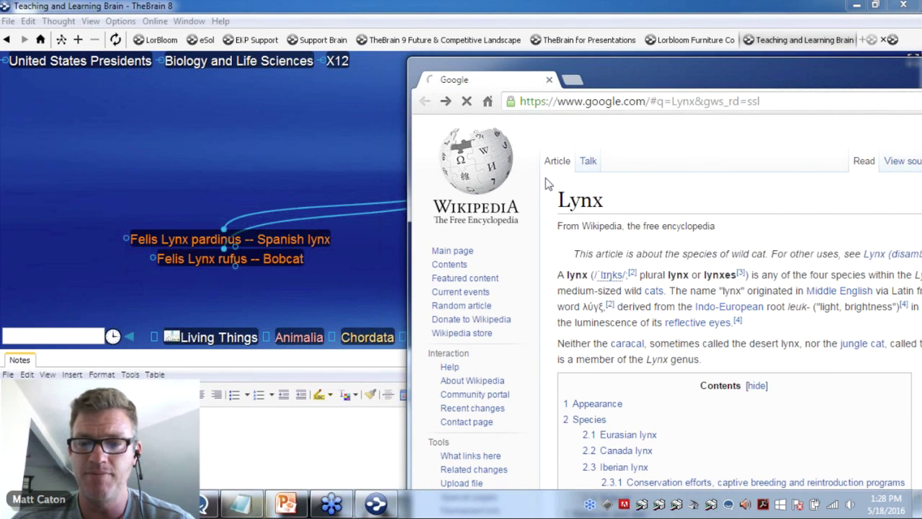
Show Google image results for Lynx, then hide Chrome to return to the brain
left_click(560, 178)
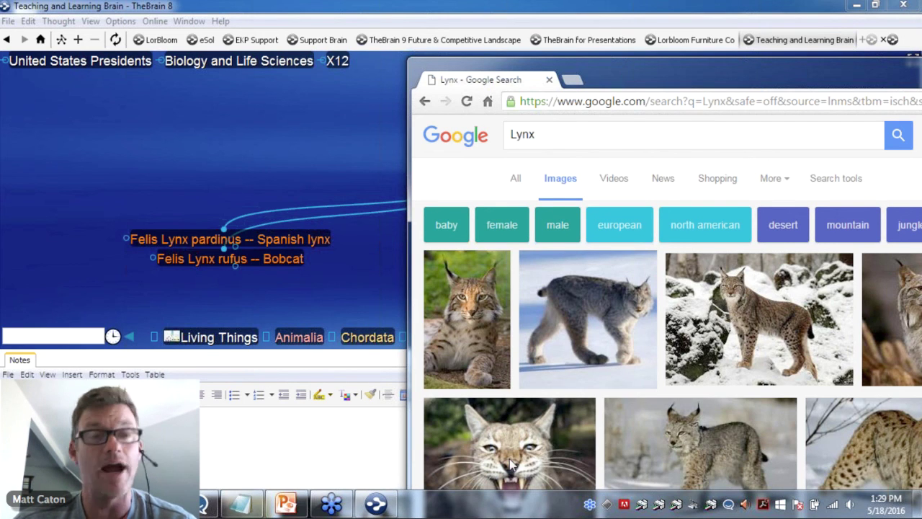
left_click_drag(621, 72, 618, 26)
key("alt+Tab")
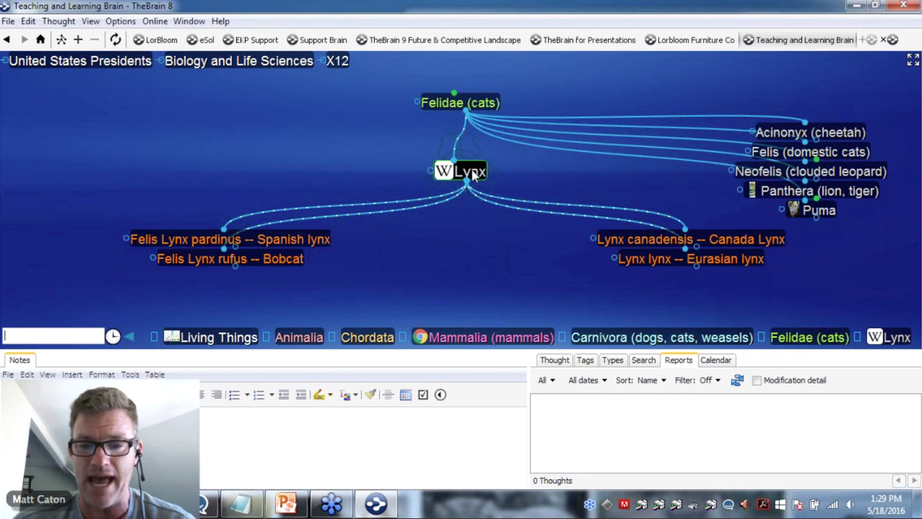
Give Lynx a lynx photo icon and view its Thought properties listing the Wikipedia link
right_click(474, 176)
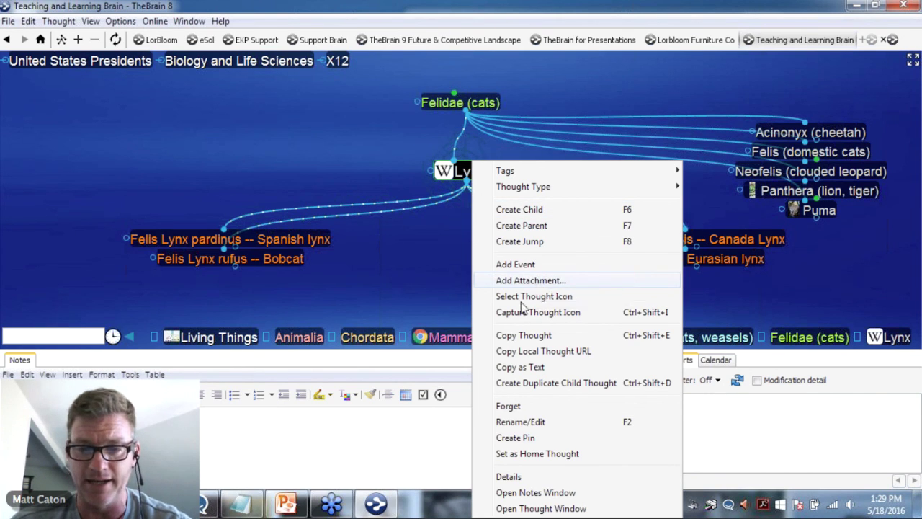
key("Escape")
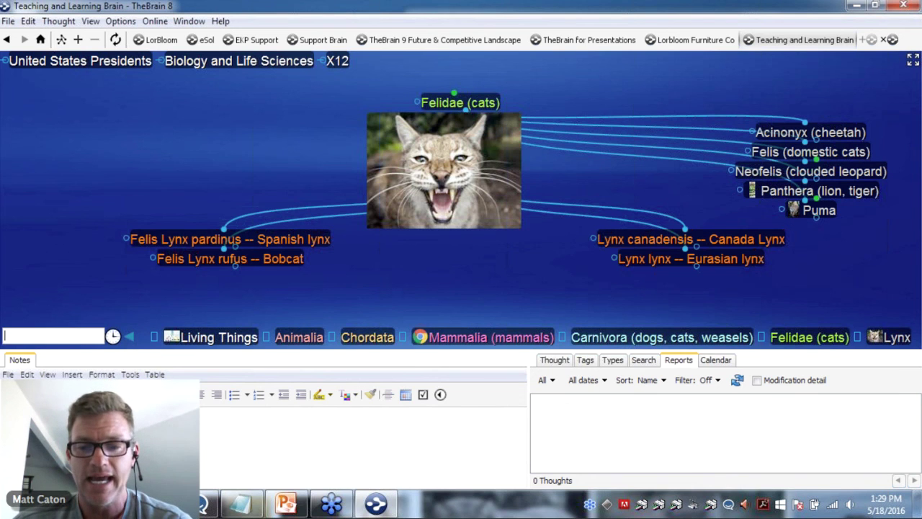
left_click(556, 360)
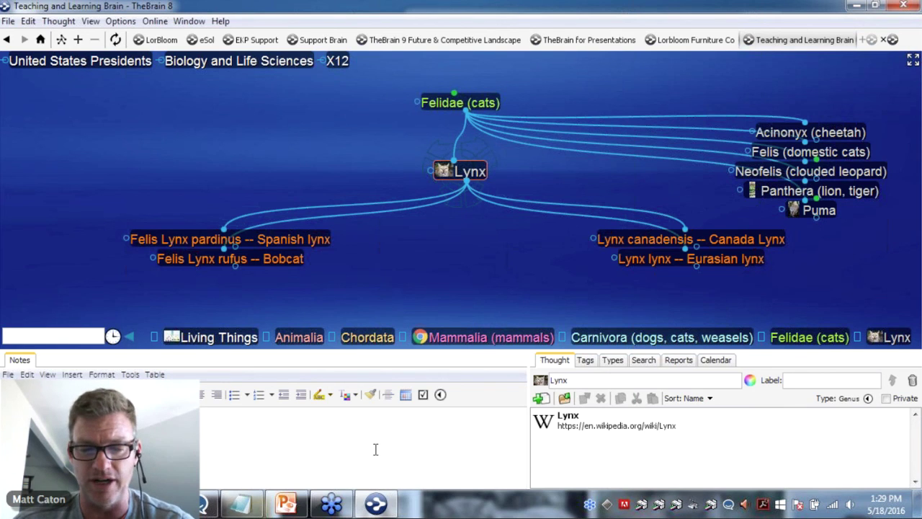
Bring Chrome forward and open the Lynx Wikipedia article from the web results
left_click(874, 7)
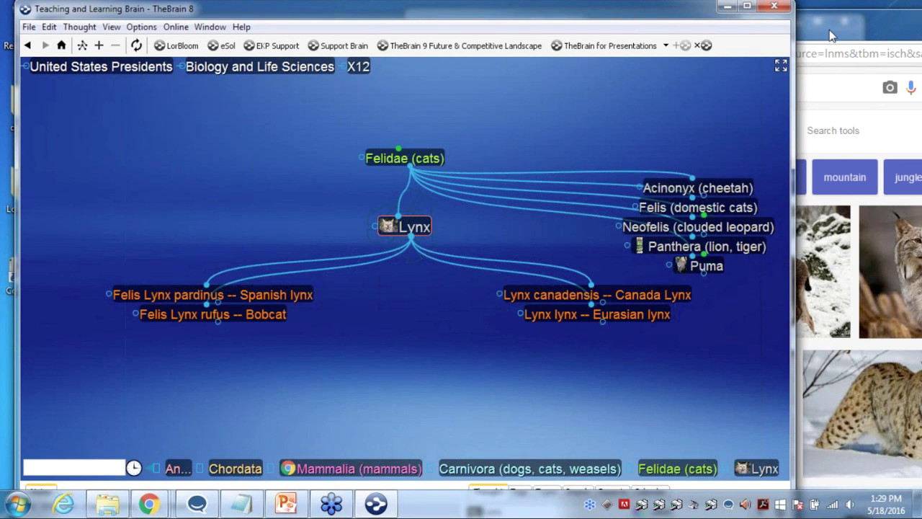
left_click(831, 35)
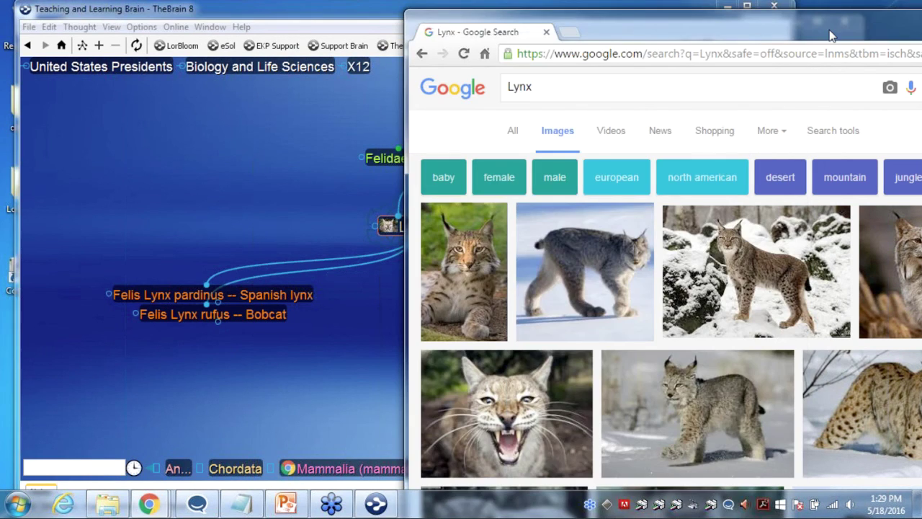
left_click(515, 132)
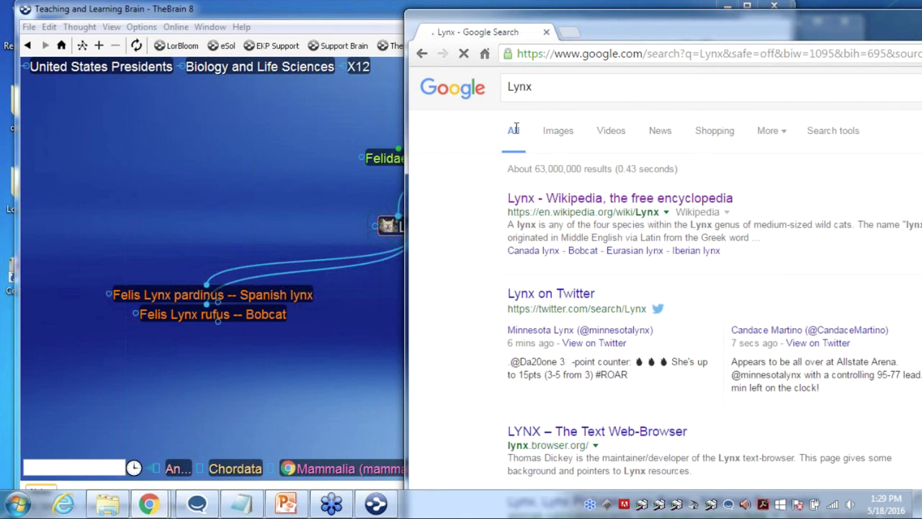
left_click(585, 200)
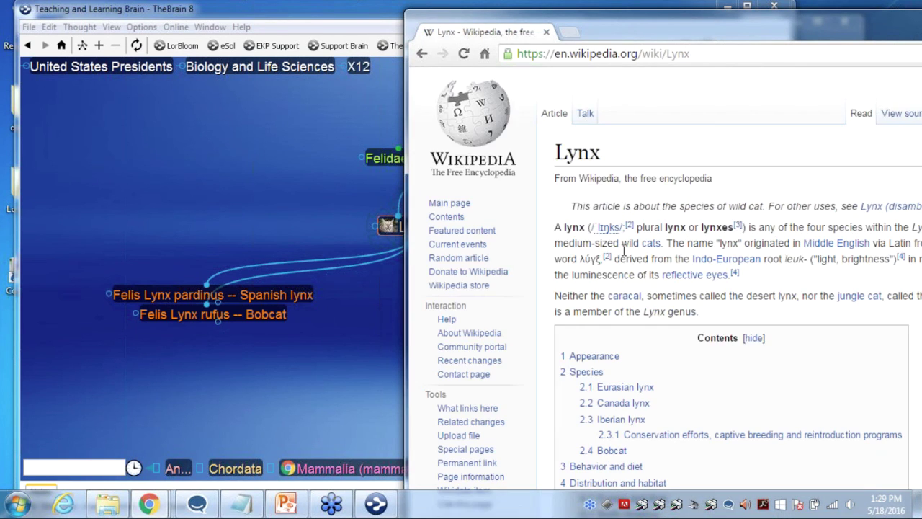
Copy the article's opening Lynx paragraph and bring TheBrain window back in front
left_click_drag(740, 275, 558, 229)
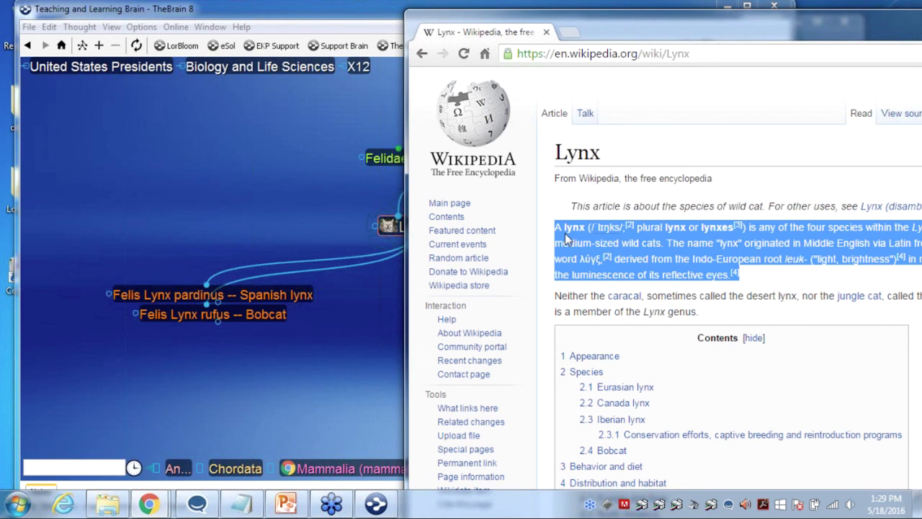
right_click(589, 237)
left_click(651, 246)
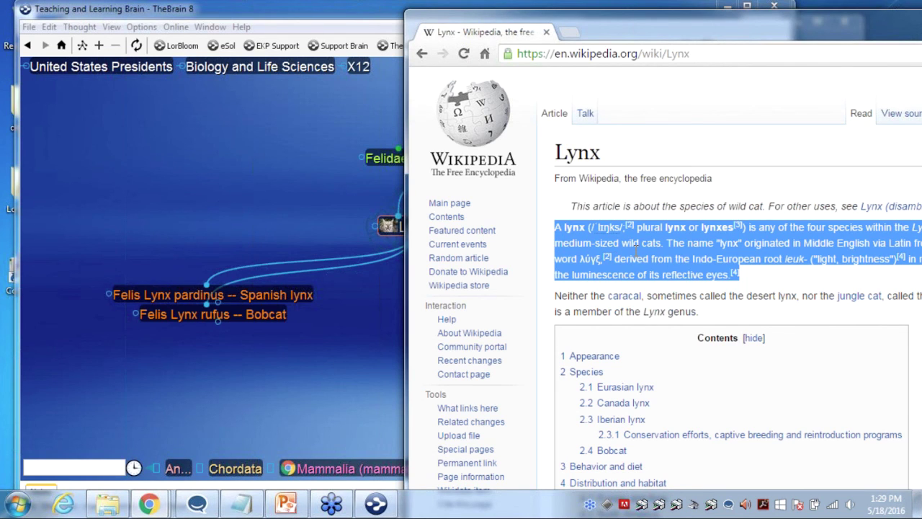
left_click(204, 211)
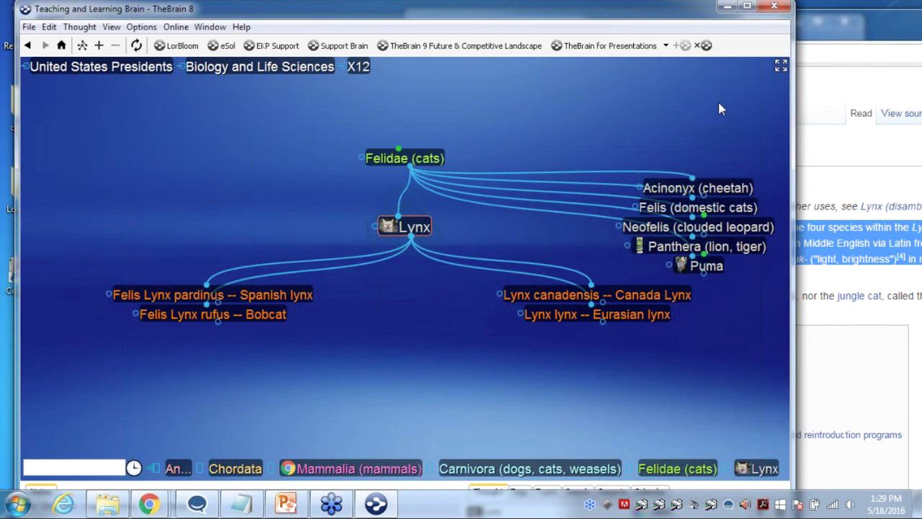
Restore the notes panels, paste the Wikipedia paragraph into the Lynx note, and begin a new jump from Lynx
left_click(781, 68)
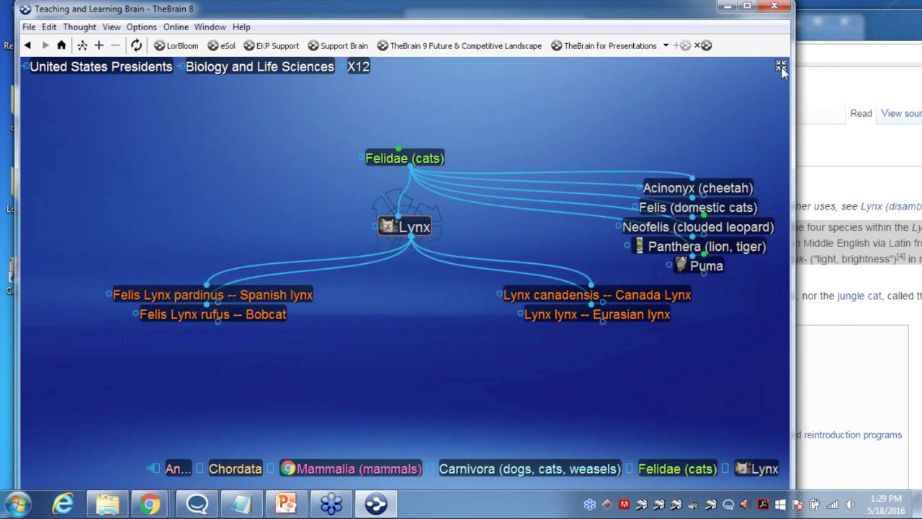
left_click(781, 68)
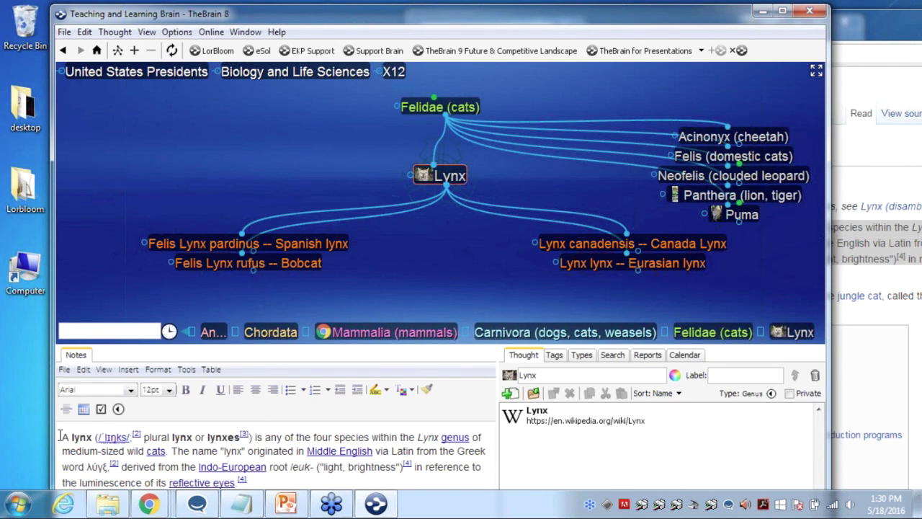
left_click(59, 437)
key("Return")
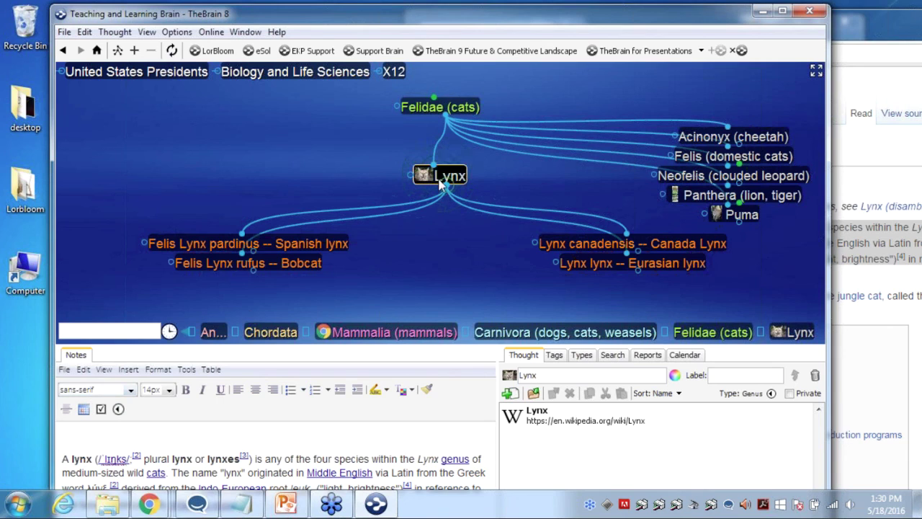
left_click_drag(407, 175, 315, 182)
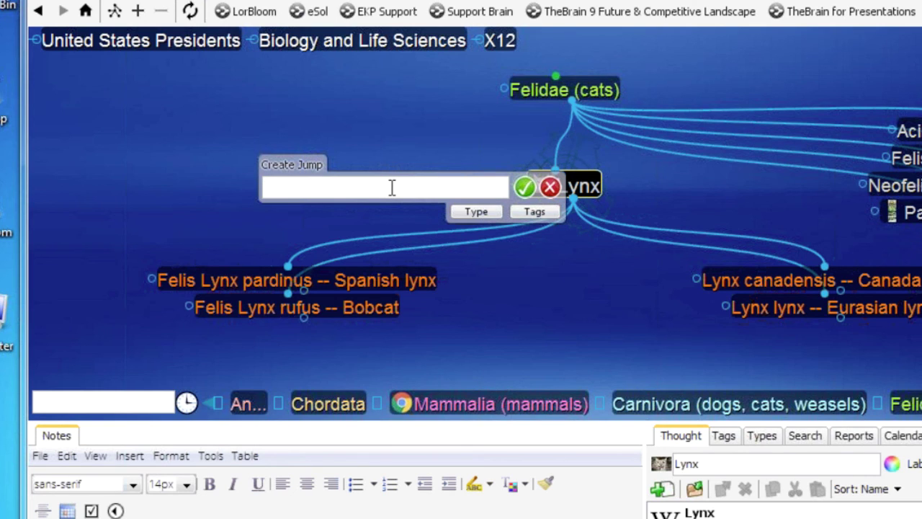
Create a jump from Lynx to the existing Environmental Impact of Deforestation thought and select the new link
type("en")
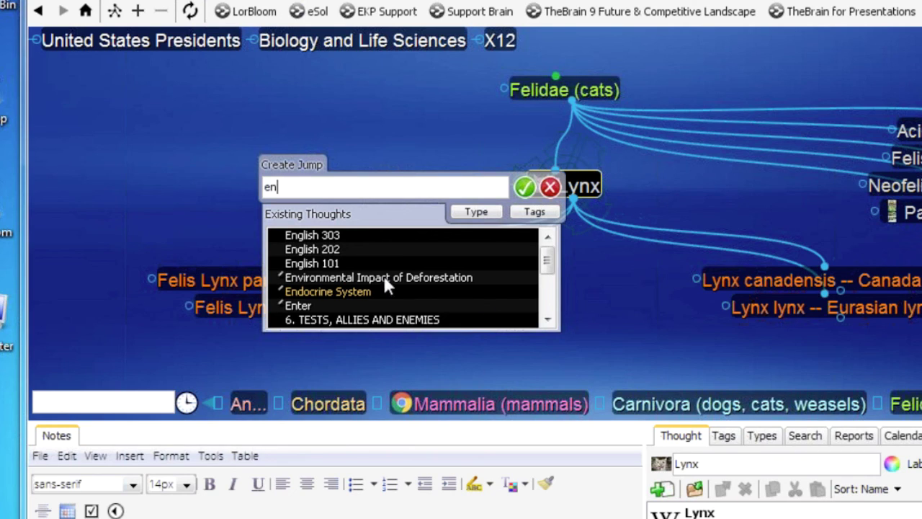
left_click(332, 278)
key("Return")
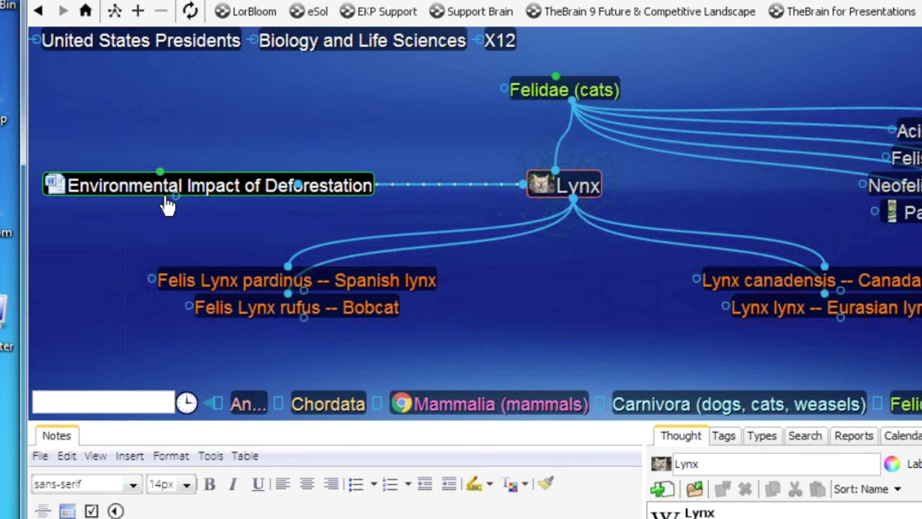
left_click(403, 184)
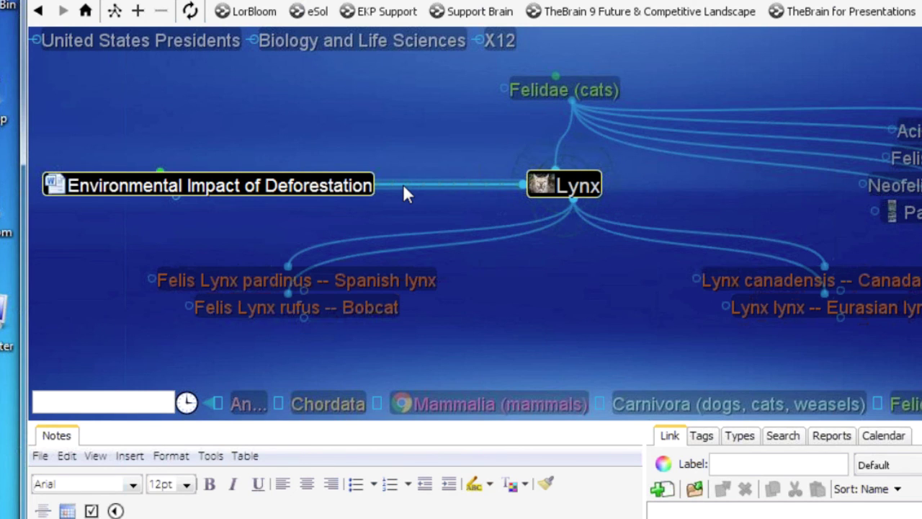
Edit the Lynx–Environmental Impact of Deforestation link label to 'Common Question' and confirm it
right_click(406, 193)
mouse_move(456, 237)
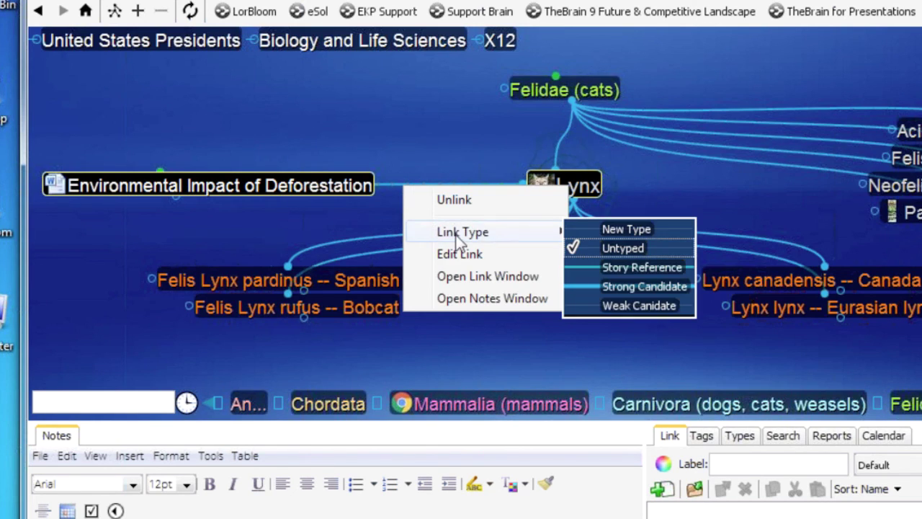
left_click(461, 255)
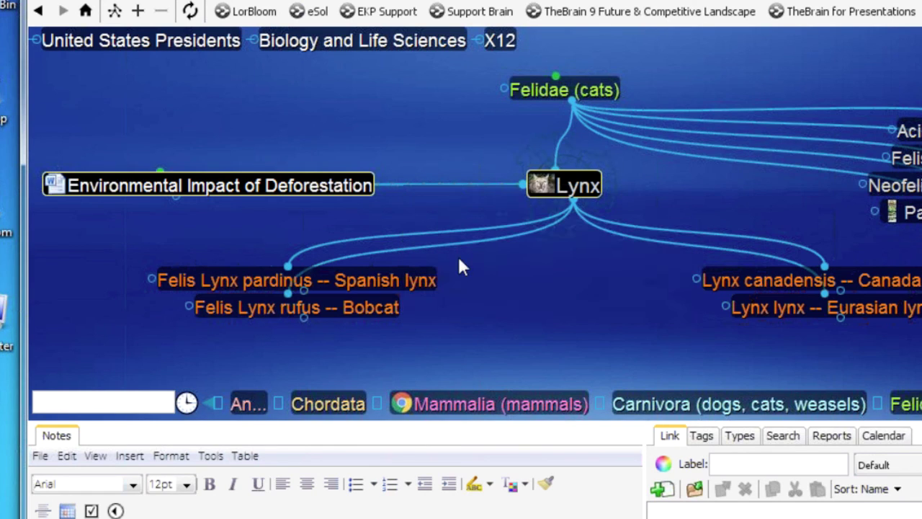
type("Comm")
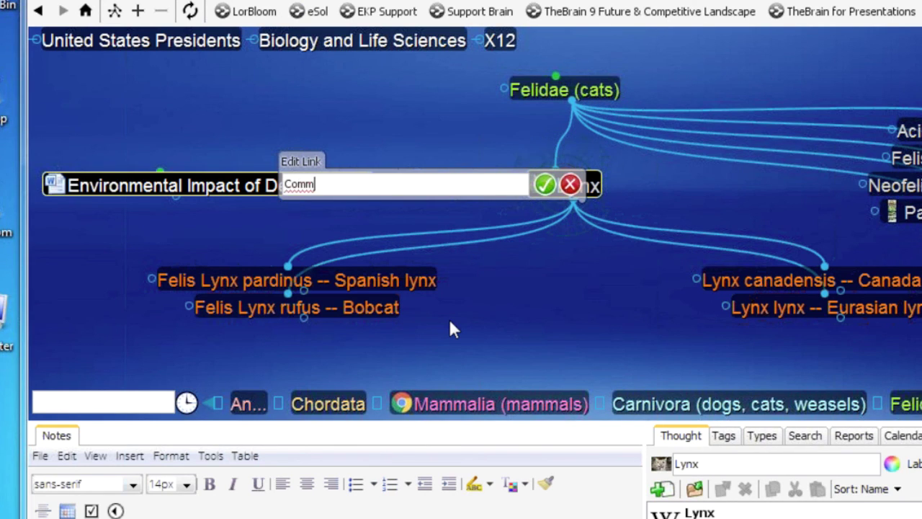
type("on Question")
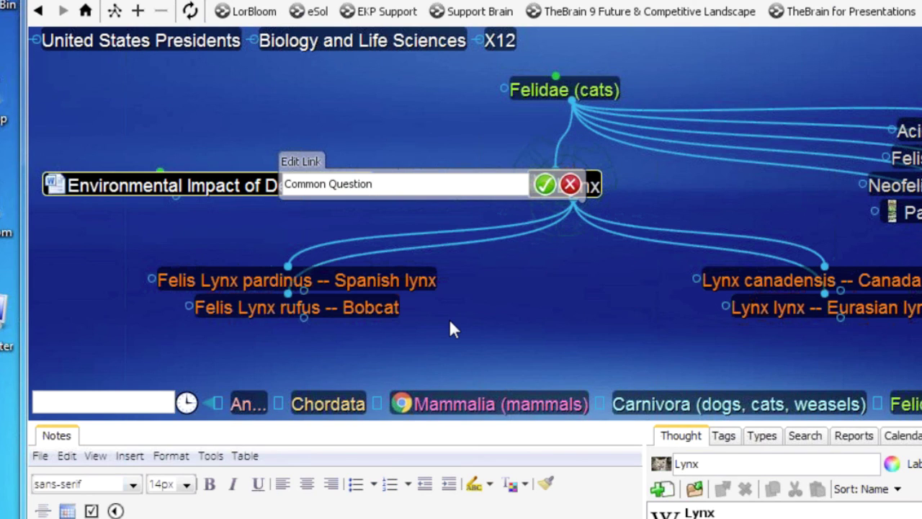
left_click(538, 190)
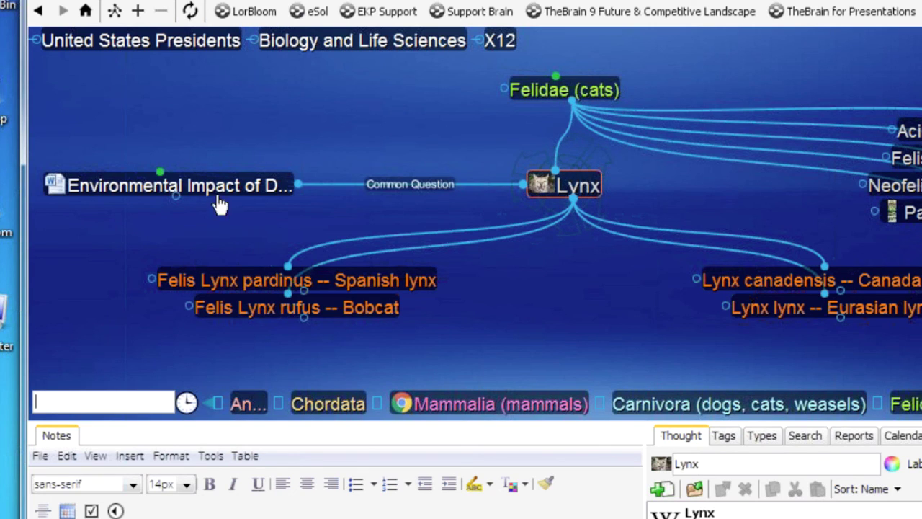
Go to the pinned United States Presidents thought and browse its children like James Polk and John Adams
left_click(165, 44)
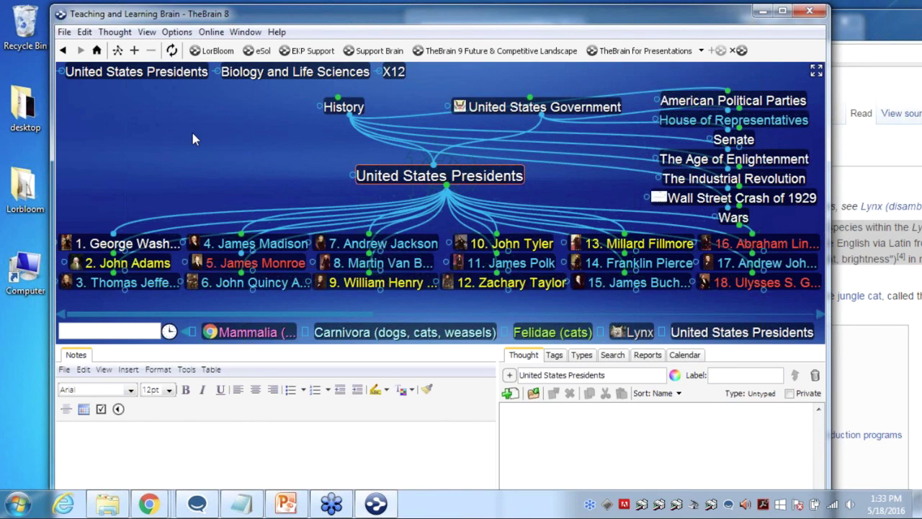
key("Down")
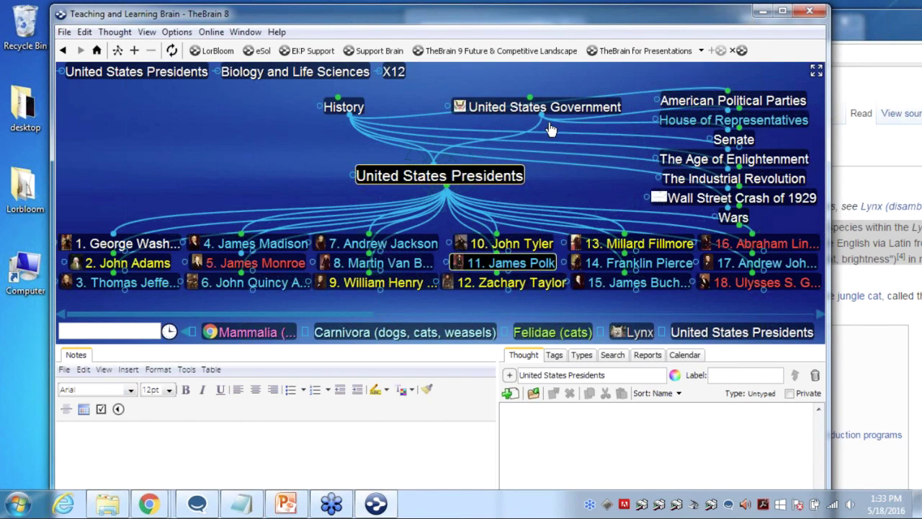
key("Up")
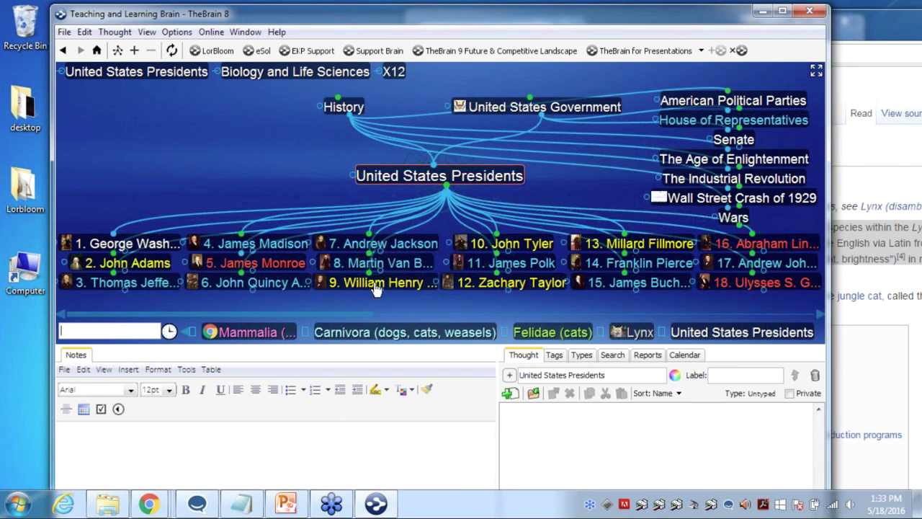
key("Down")
key("Up")
Expand the plex to fill the brain window, hiding the notes panels
left_click_drag(432, 6, 432, 11)
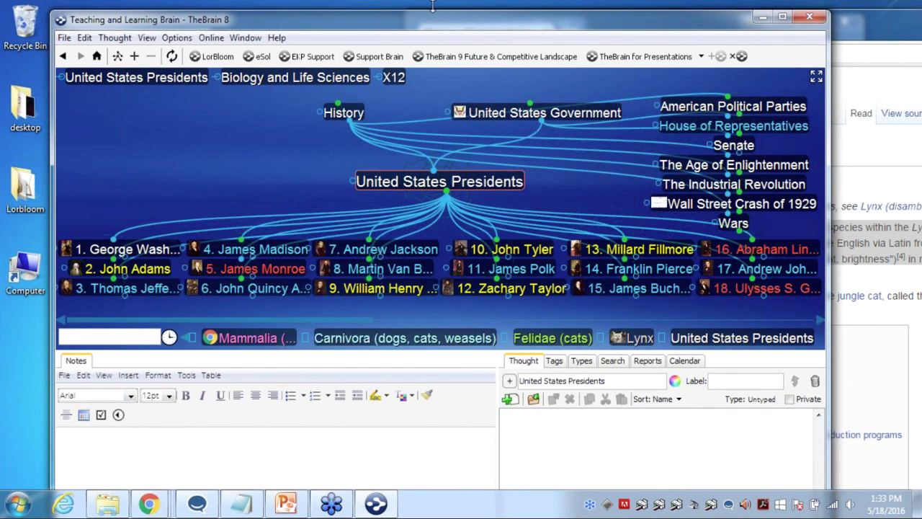
left_click_drag(432, 6, 435, 0)
left_click(820, 66)
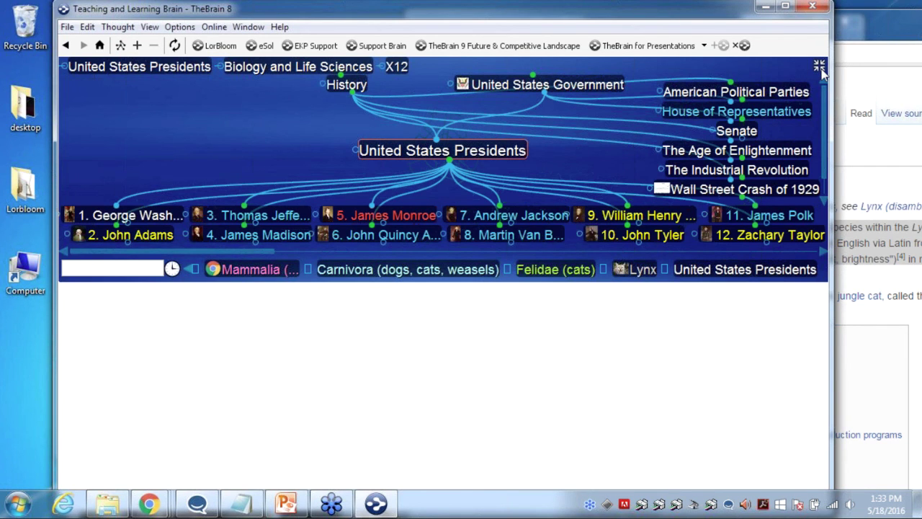
Maximize the brain window so all 44 presidents and their jumps are visible
key("super+Up")
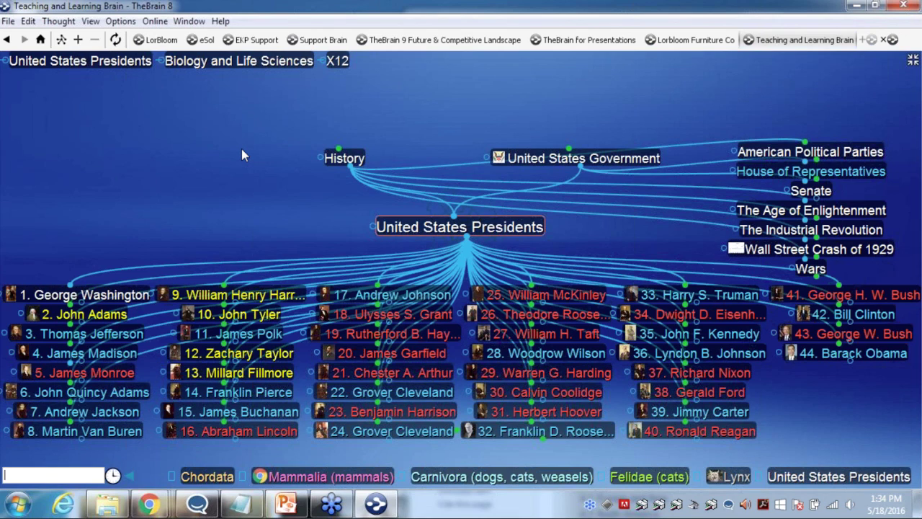
Change how the president child thoughts are arranged around United States Presidents
right_click(21, 148)
mouse_move(134, 180)
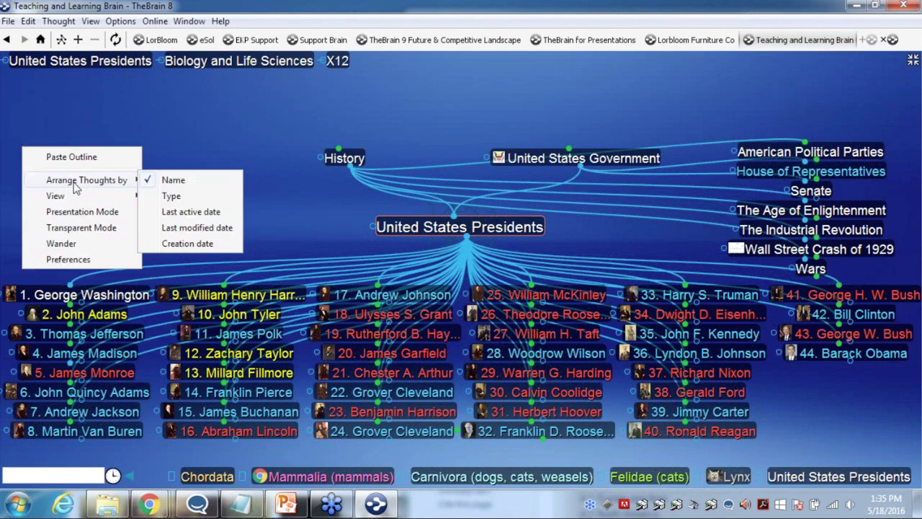
left_click(184, 199)
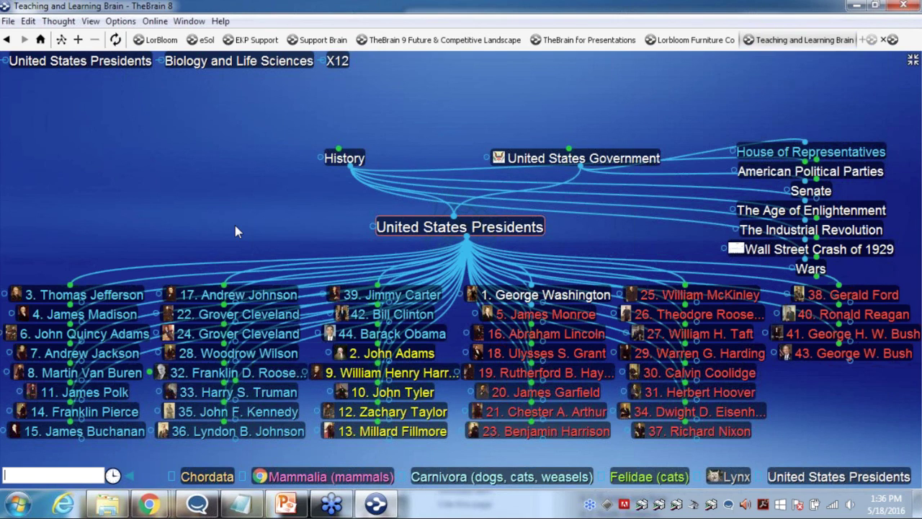
left_click(262, 379)
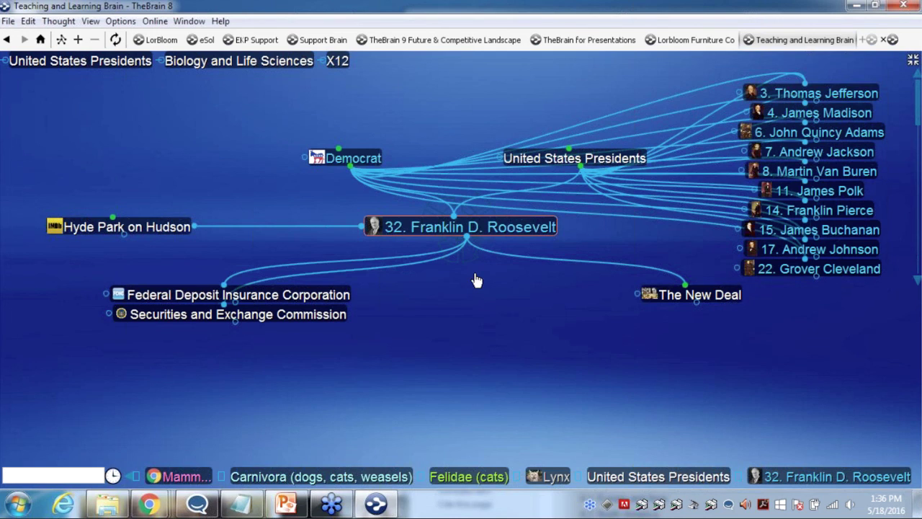
left_click(696, 301)
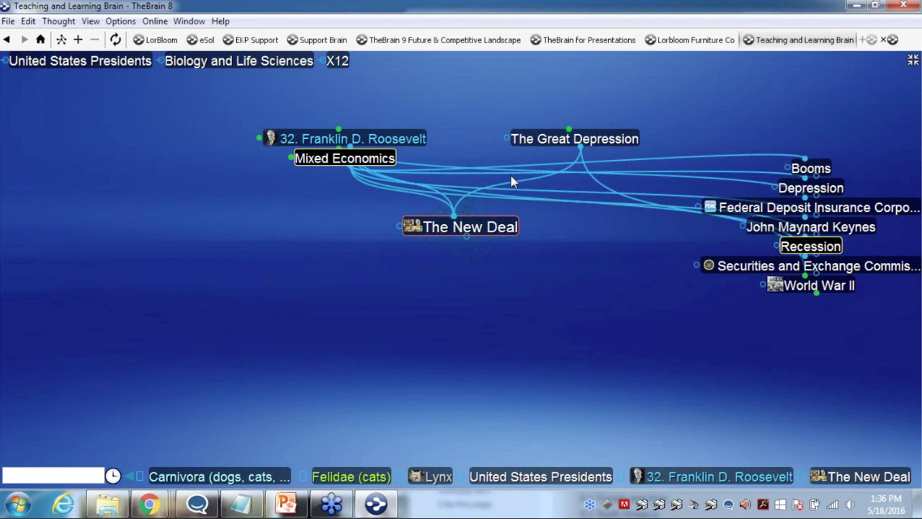
left_click(585, 141)
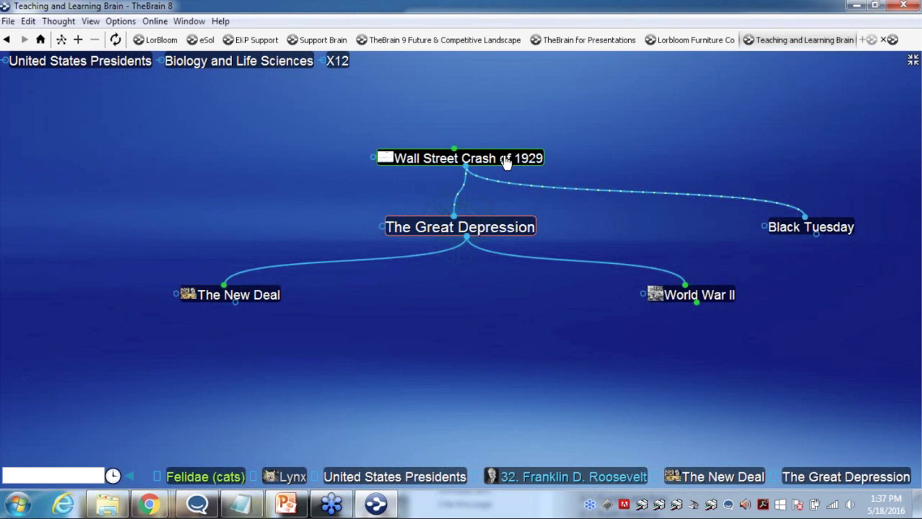
left_click_drag(507, 162, 549, 199)
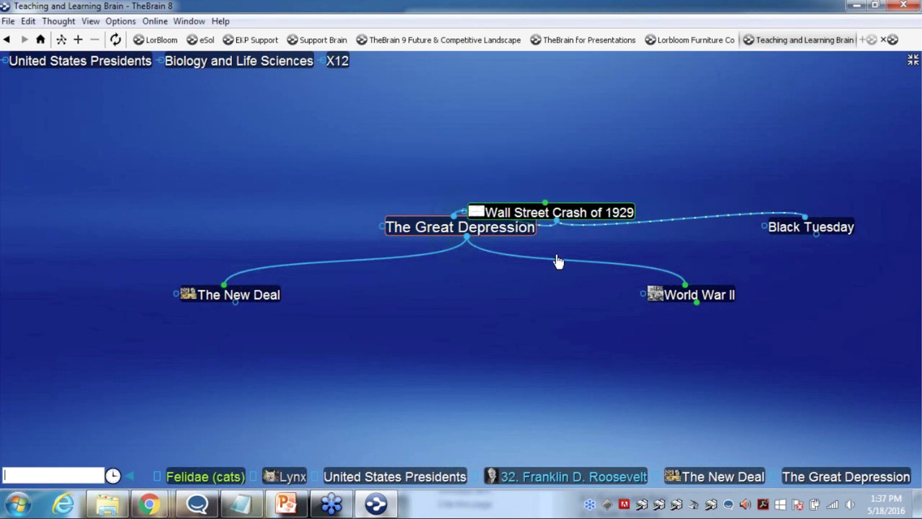
left_click_drag(537, 347, 420, 411)
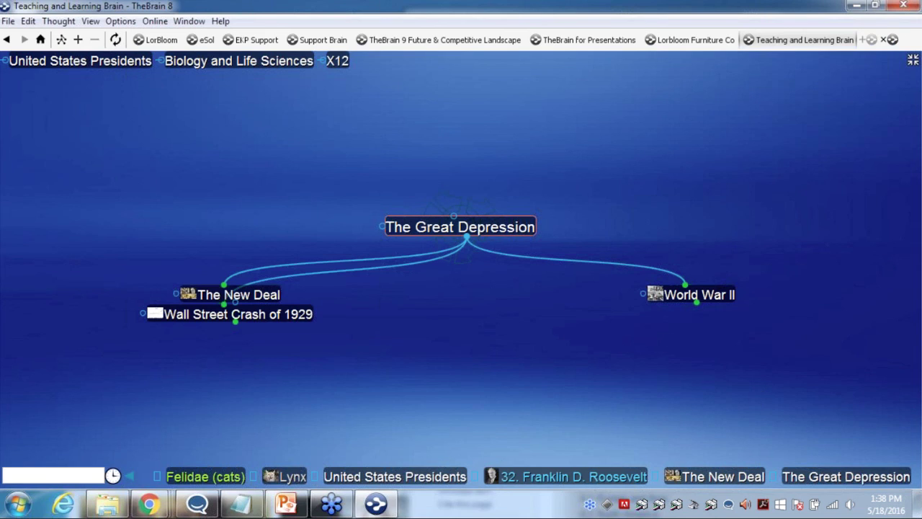
key("alt+Tab")
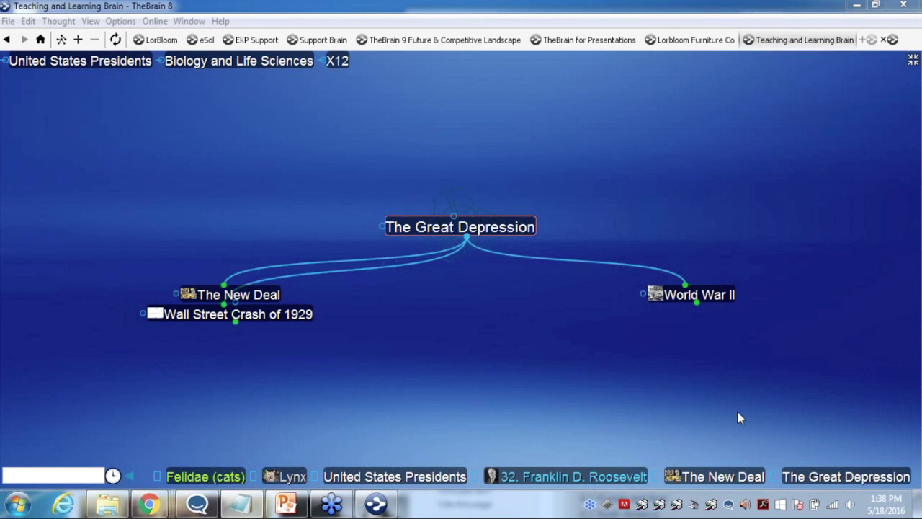
Create a new brain named 'My Furniture Business' from the File menu
left_click(8, 21)
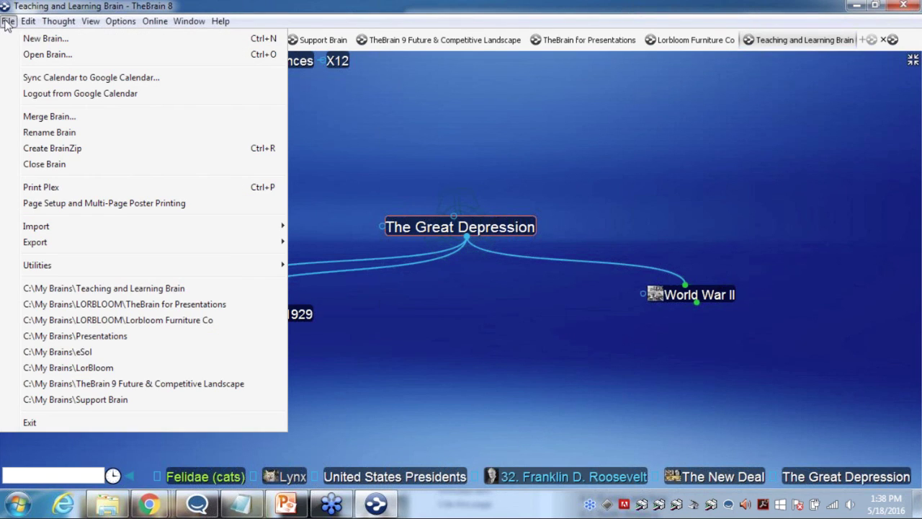
left_click(36, 39)
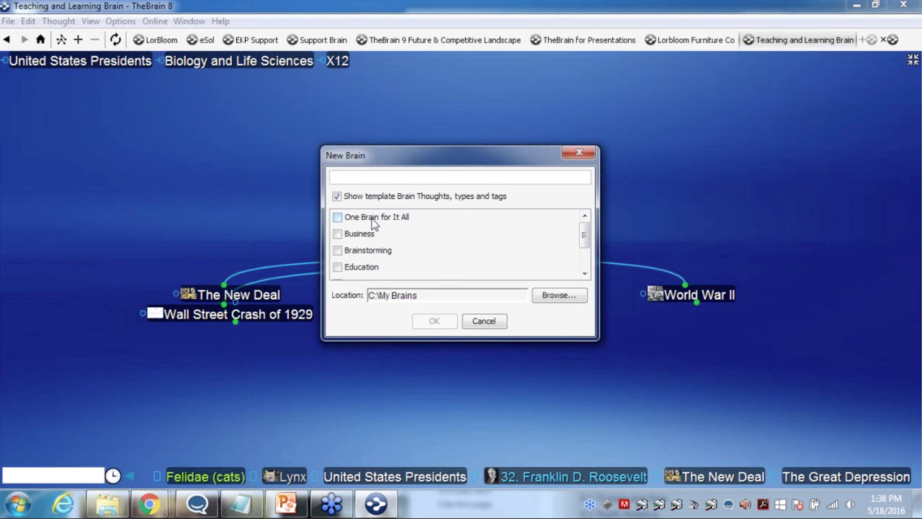
type("My Furn")
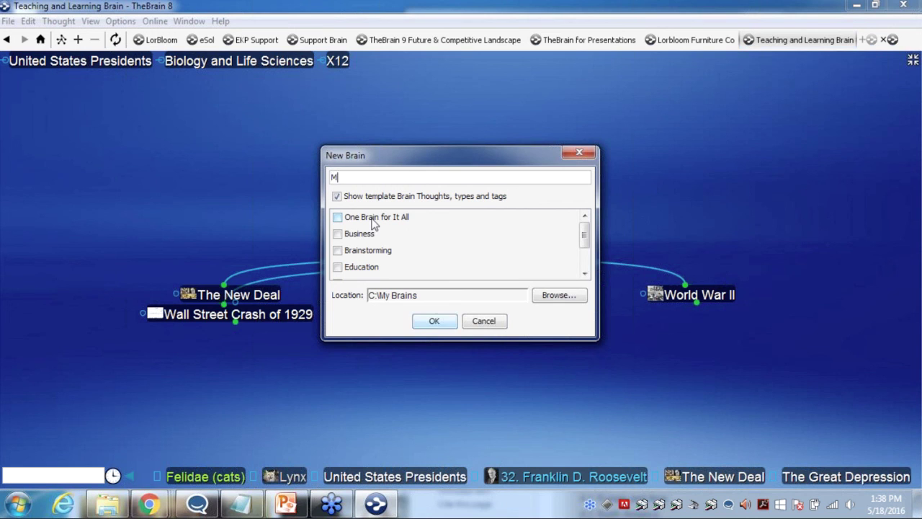
type("iture Business")
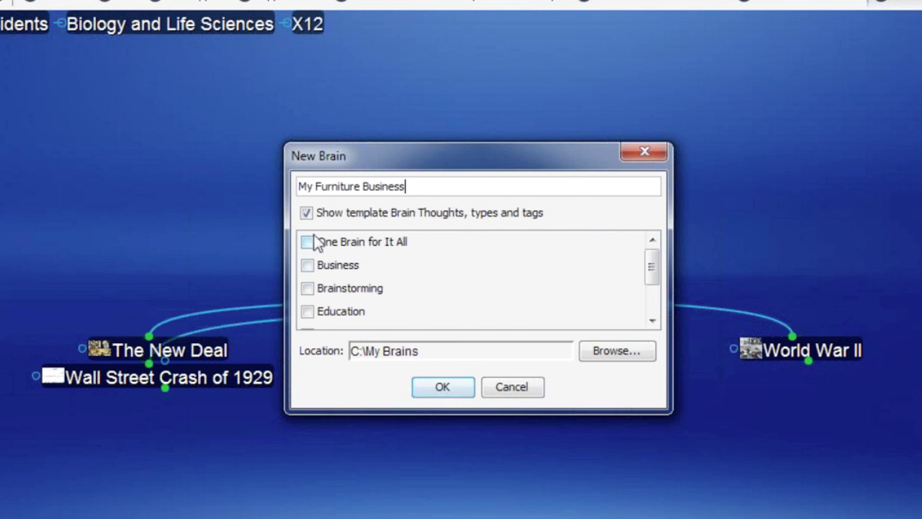
left_click(445, 396)
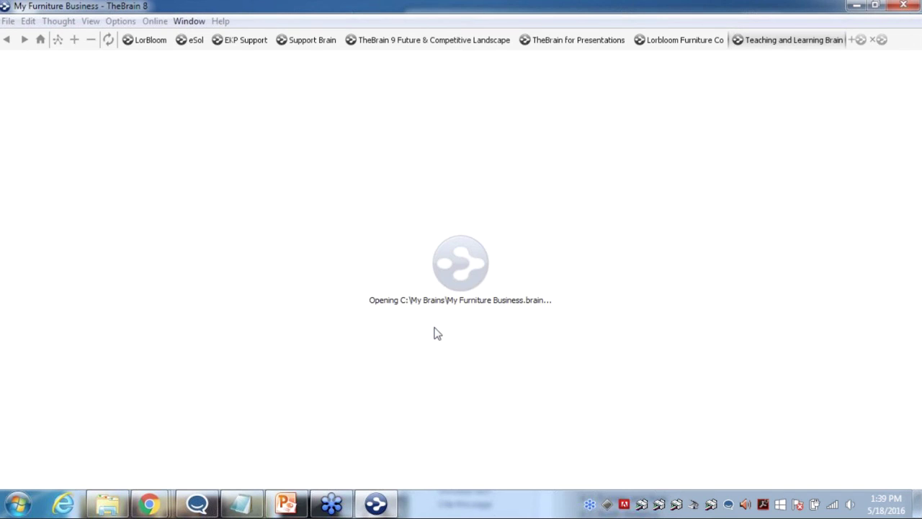
Restore the window to a smaller size and add 'Product Line' as a child thought
left_click(876, 6)
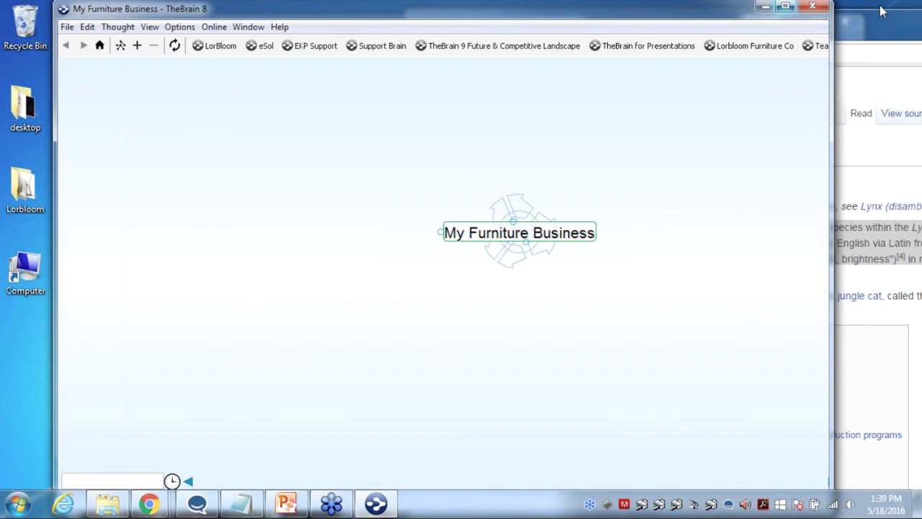
left_click_drag(446, 249, 323, 324)
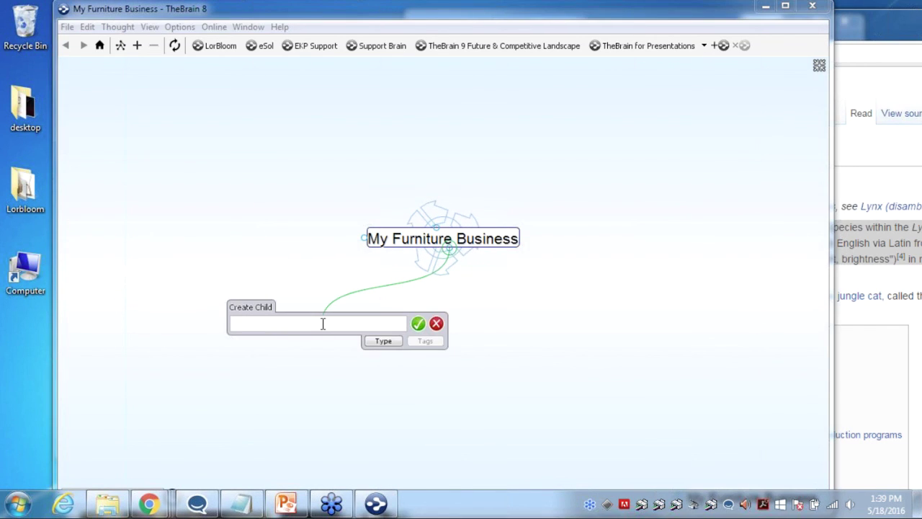
type("Product Line")
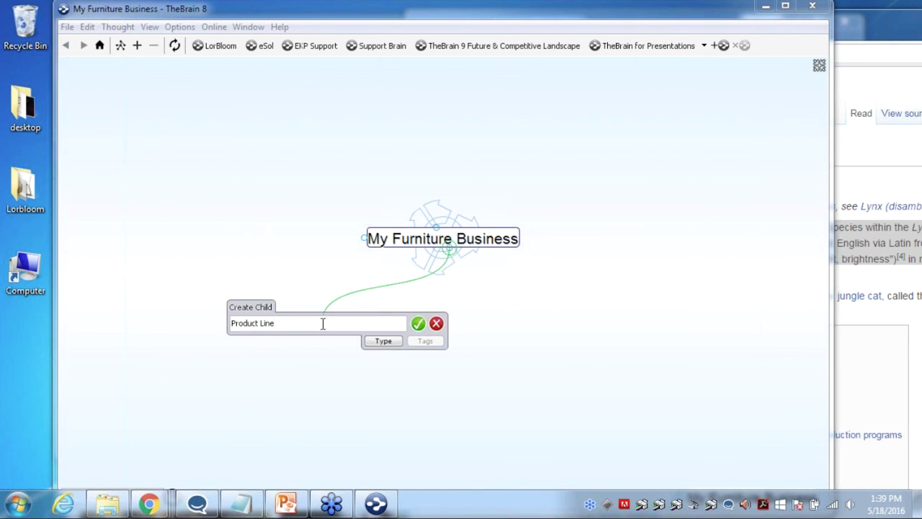
left_click(418, 324)
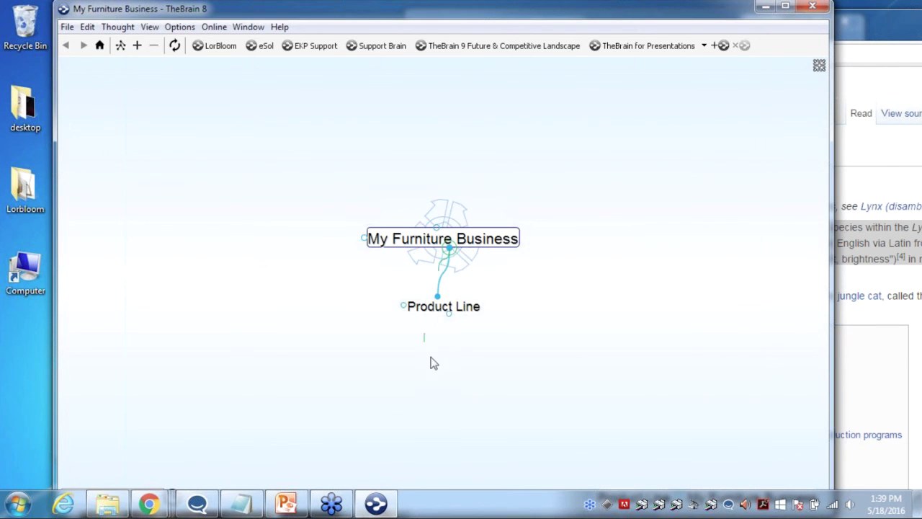
Add 'Customers' as a second child of My Furniture Business and begin a third child
left_click_drag(448, 397, 447, 392)
type("Customers")
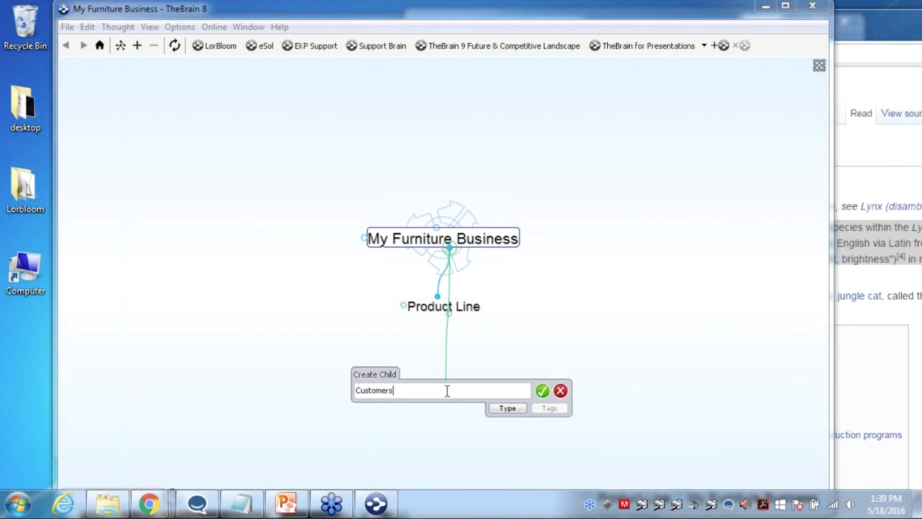
key("Return")
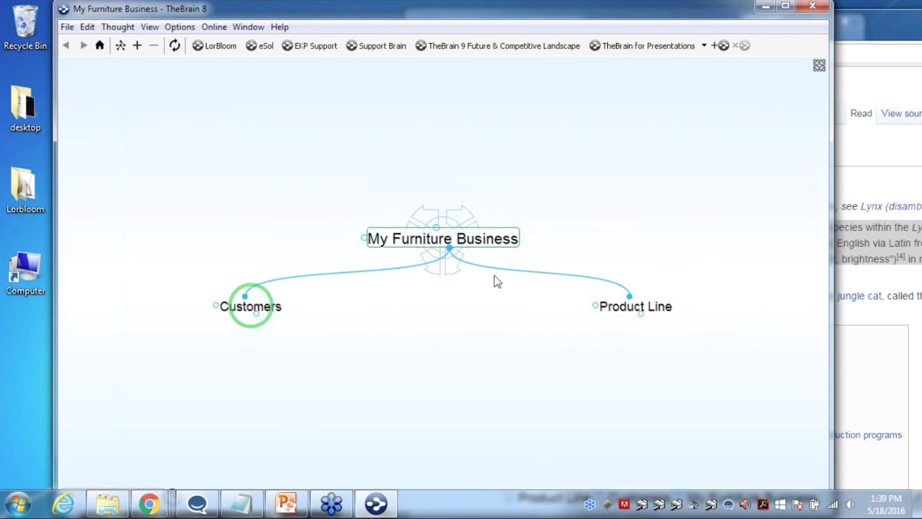
left_click_drag(452, 254, 426, 346)
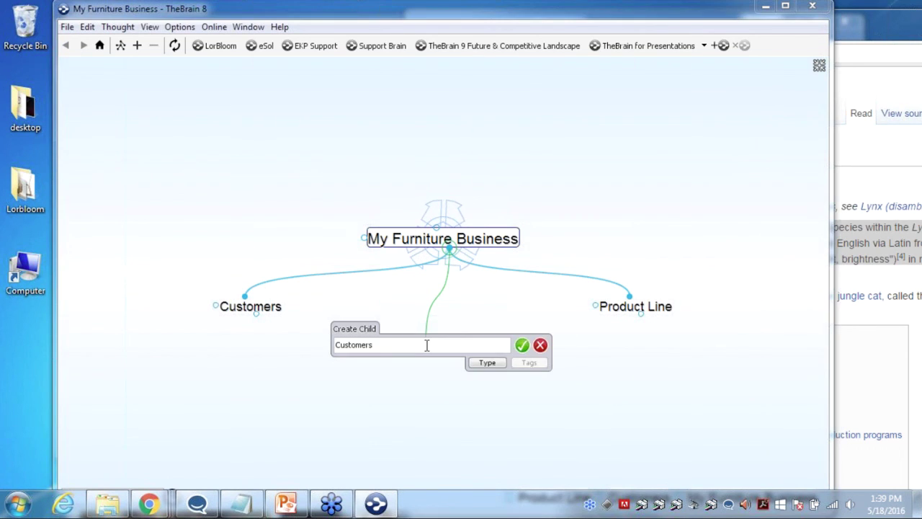
Confirm the Forms child thought and make Product Line the central thought
type("Found")
key("Return")
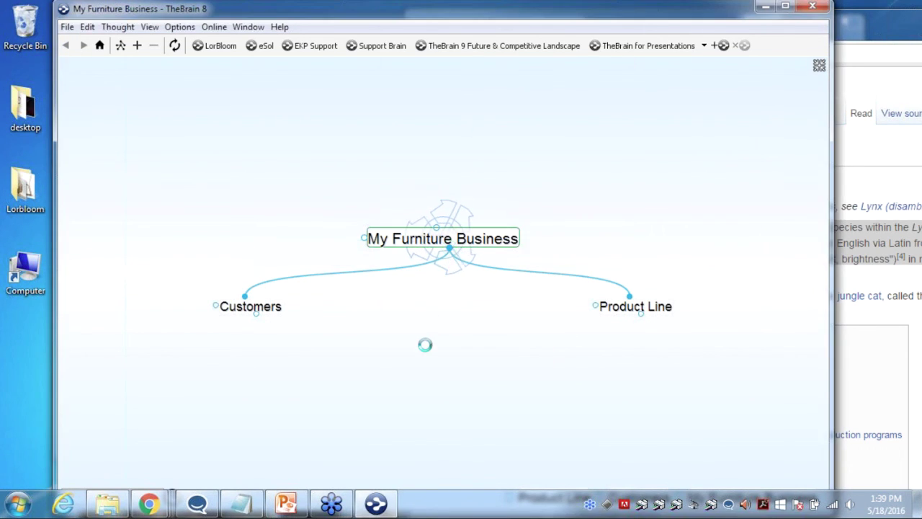
left_click(619, 309)
Add Chair, Table, Side Table and Cabinet as children of Product Line
left_click_drag(449, 249, 397, 303)
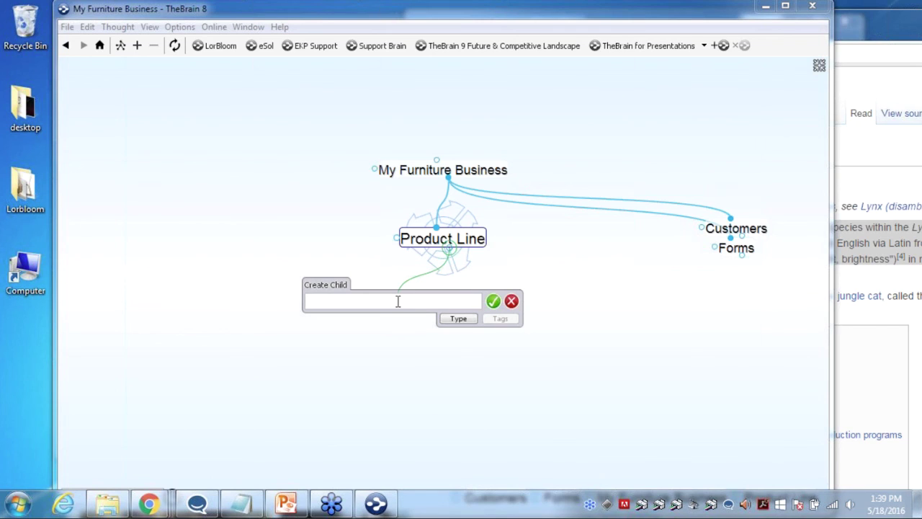
type("Chair")
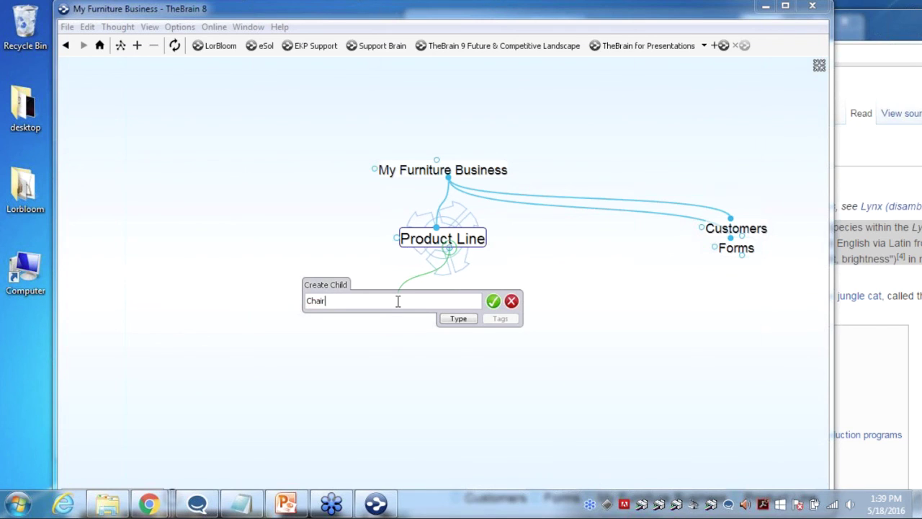
type(";Table;")
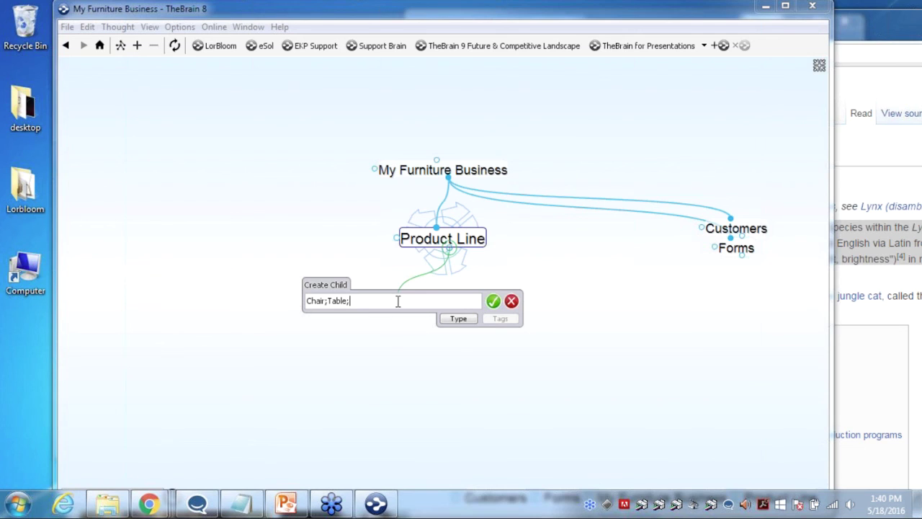
type("Side Tabl")
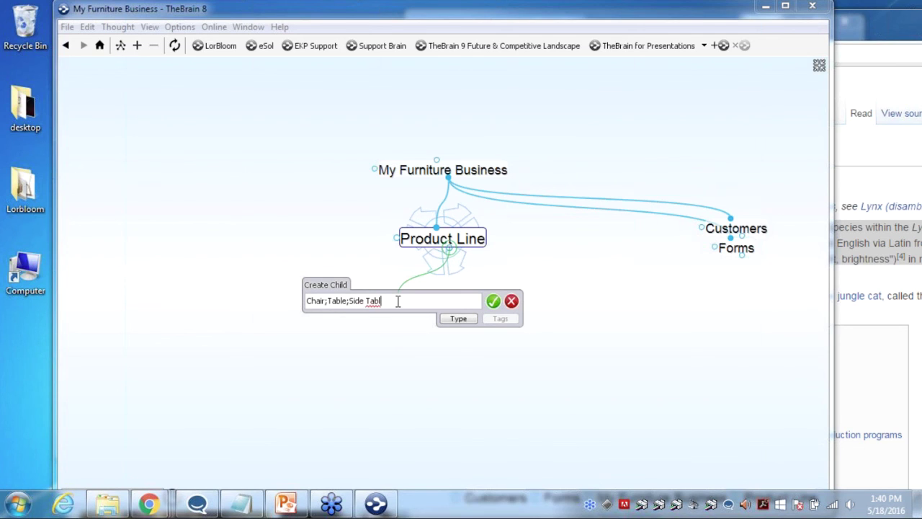
type("e;Cabinet")
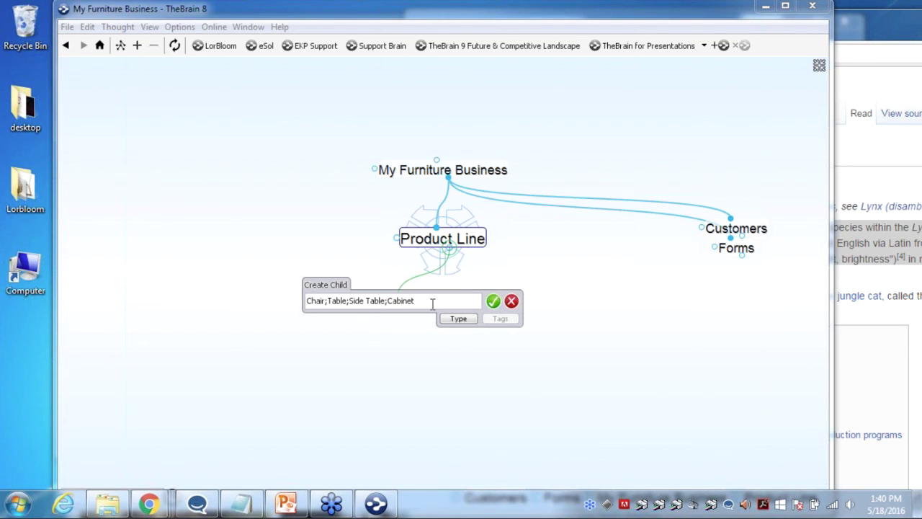
left_click(493, 301)
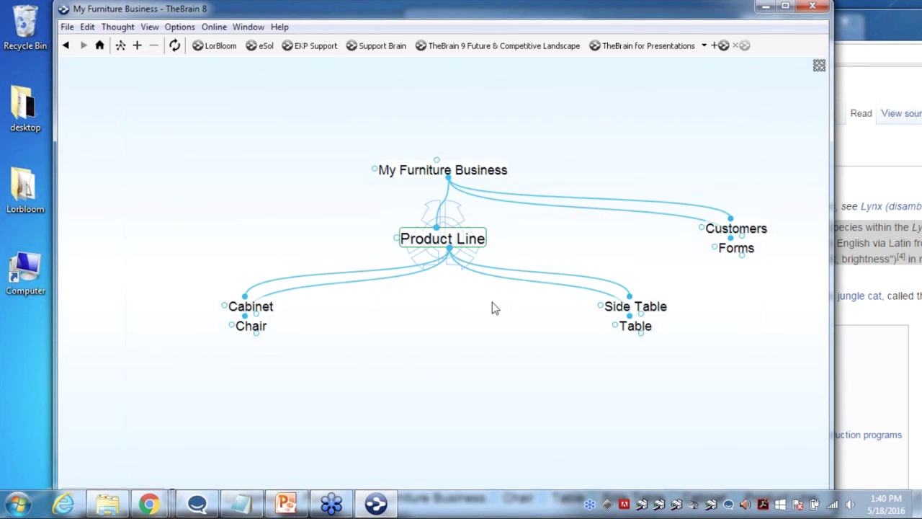
Attach Forest.jpg from the Lorbloom folder as a child thought of Chair
left_click(254, 326)
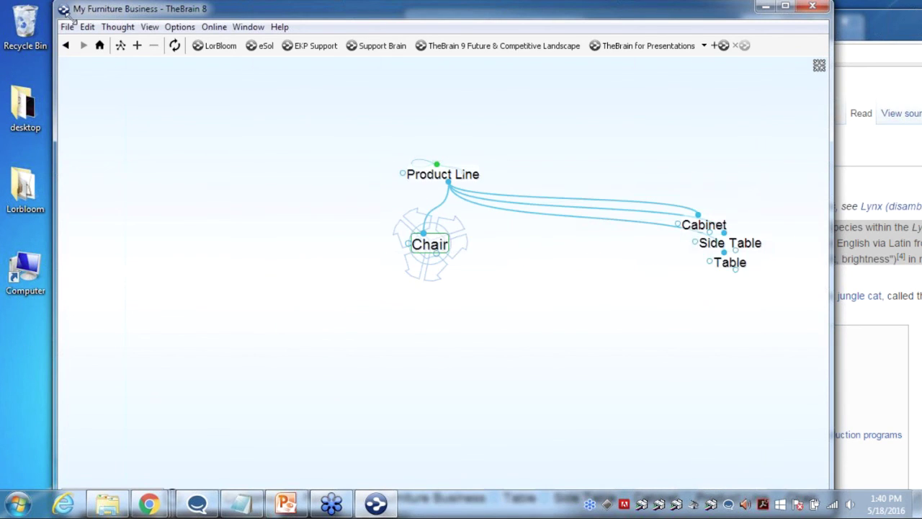
left_click_drag(72, 17, 109, 56)
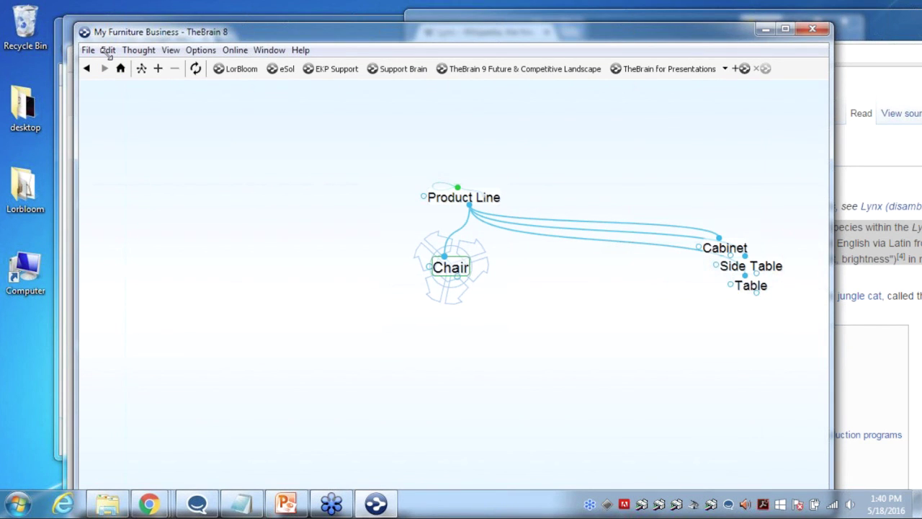
left_click(117, 508)
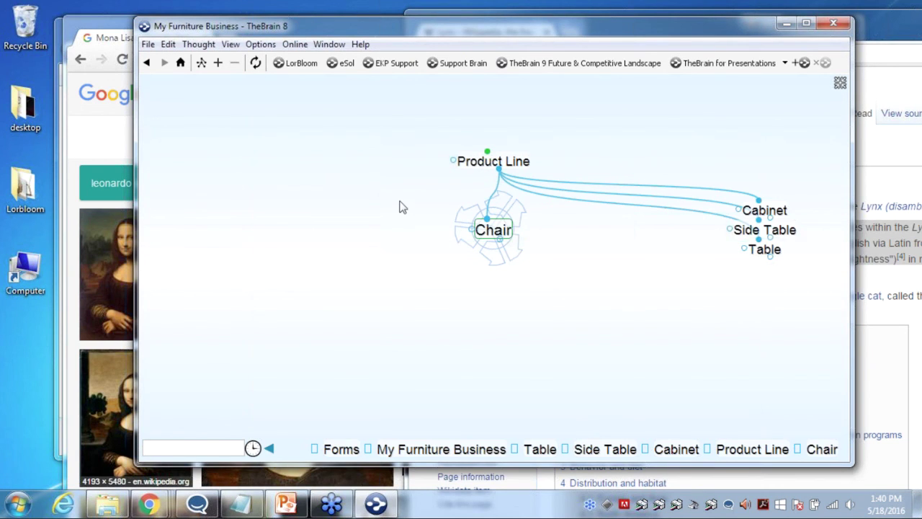
left_click_drag(461, 137, 630, 354)
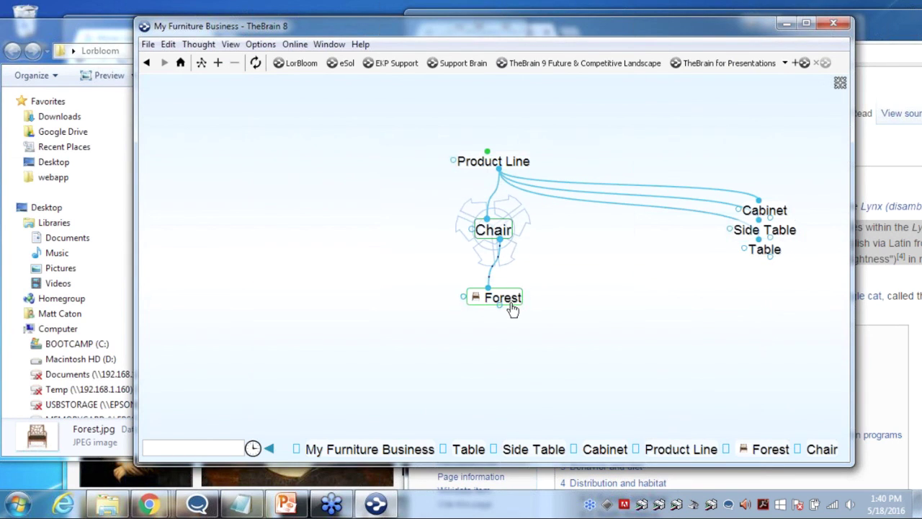
Centre the Forest thought, then view and close its full-size chair picture
left_click(511, 307)
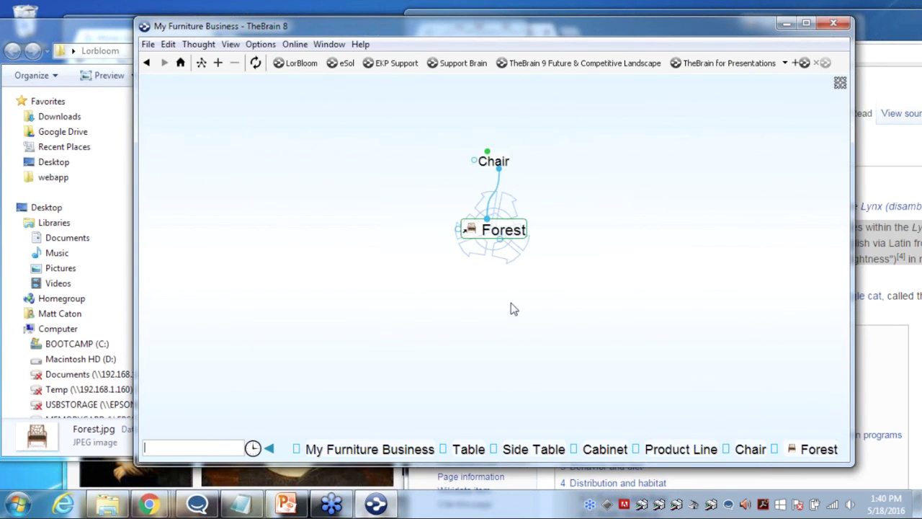
left_click(473, 234)
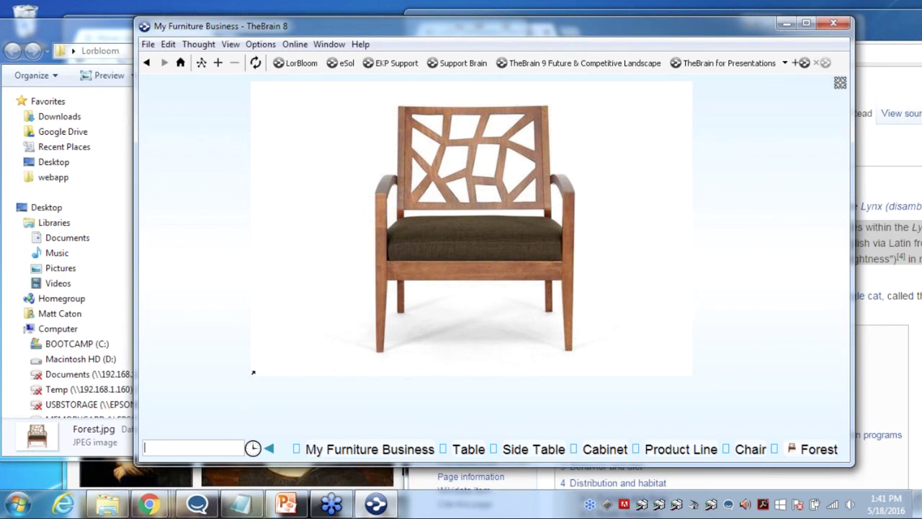
left_click(471, 234)
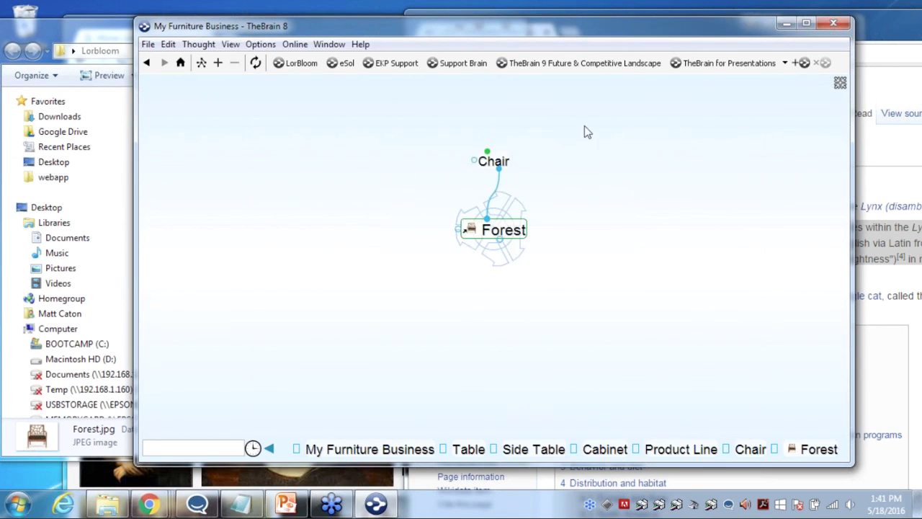
Navigate to Forms via Product Line and attach Short Order Form.xlsx as its child
left_click(499, 161)
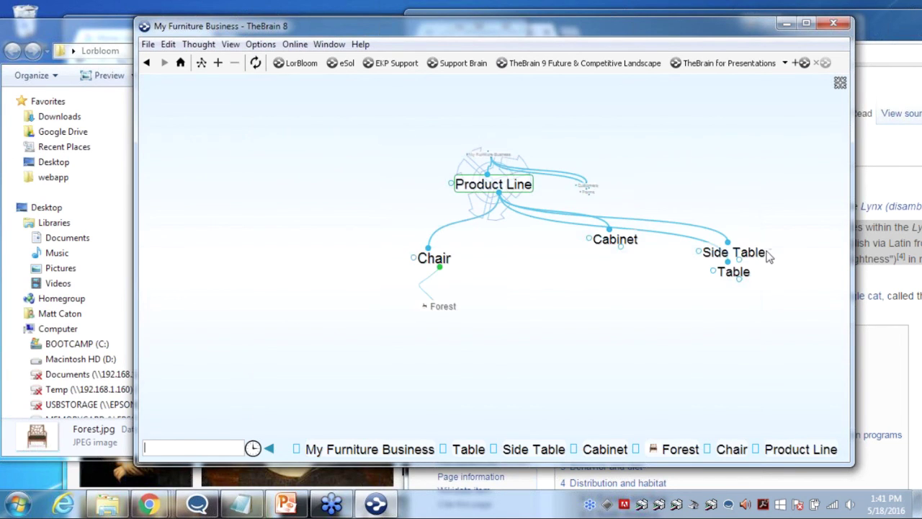
left_click(765, 243)
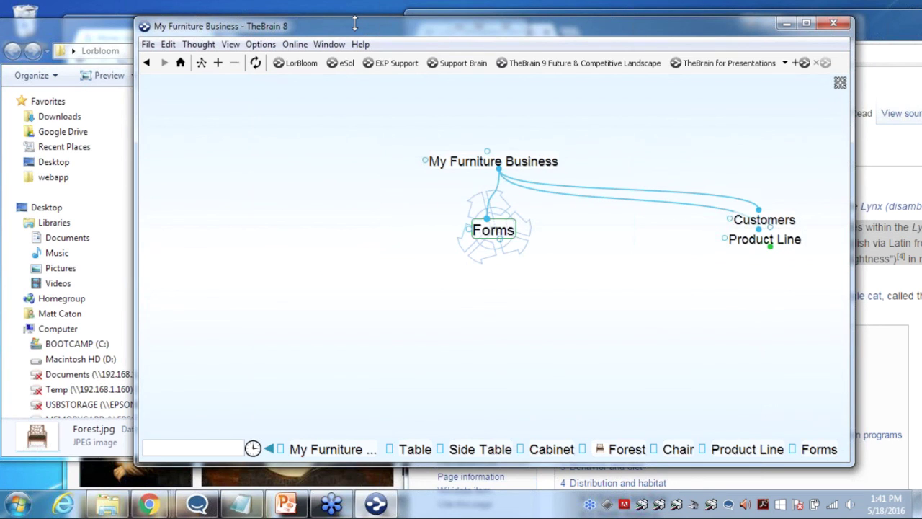
left_click_drag(354, 25, 584, 21)
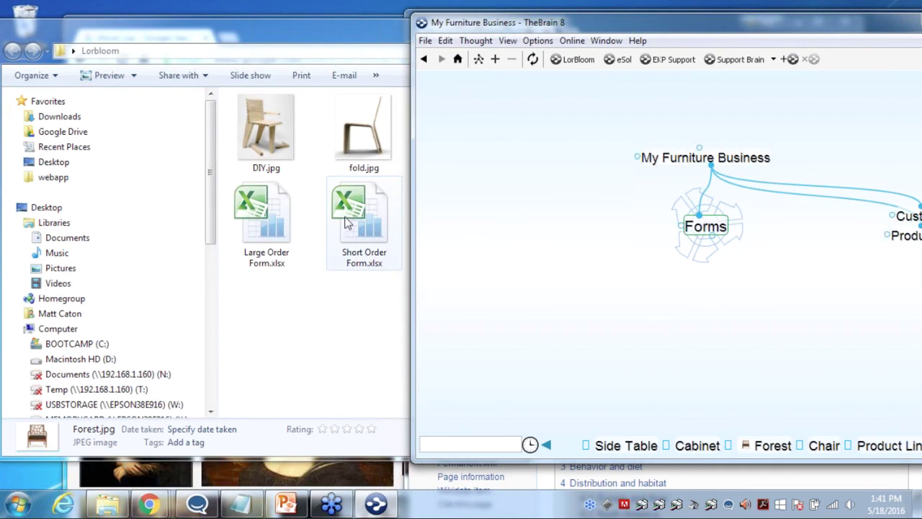
left_click(345, 223)
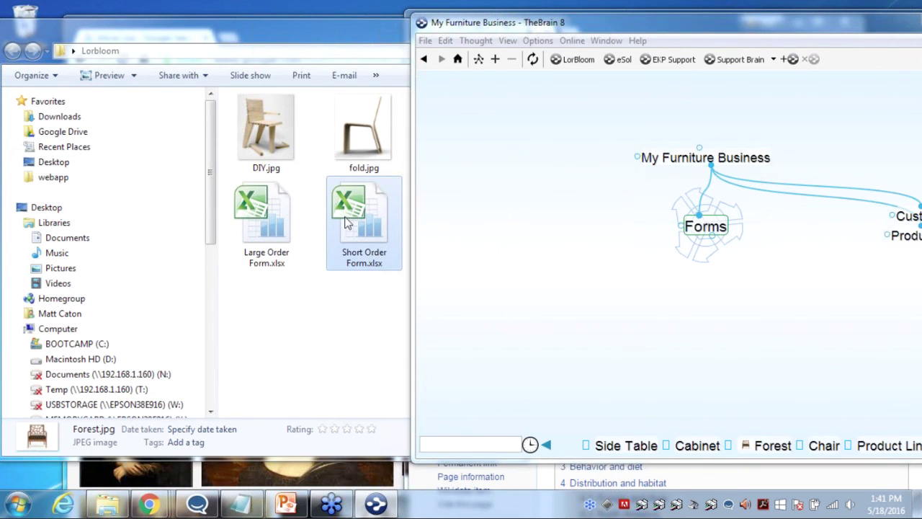
left_click_drag(346, 223, 665, 377)
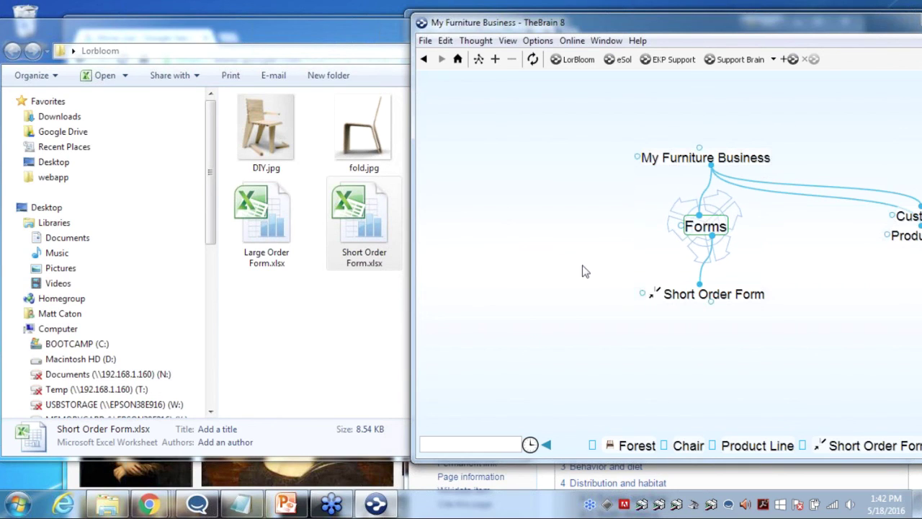
Drag Large Order Form.xlsx from Explorer onto Forms as its second child
left_click(291, 365)
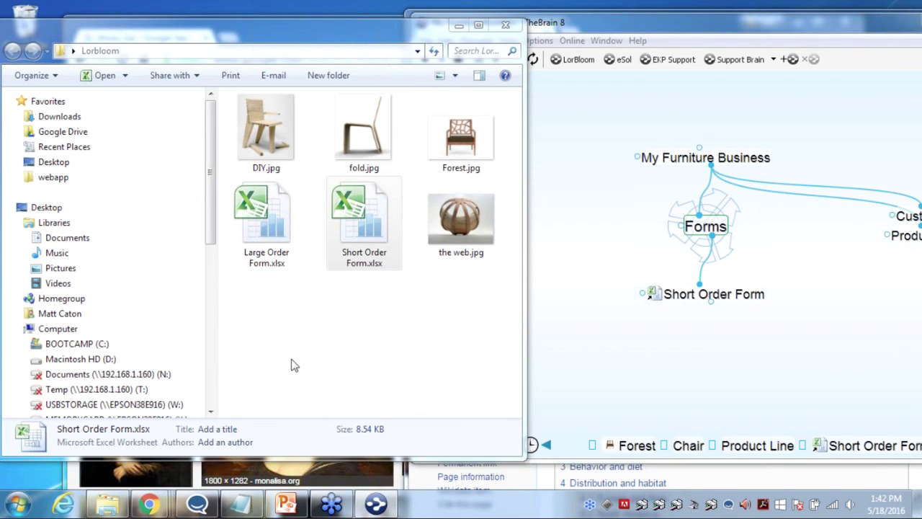
left_click(291, 365)
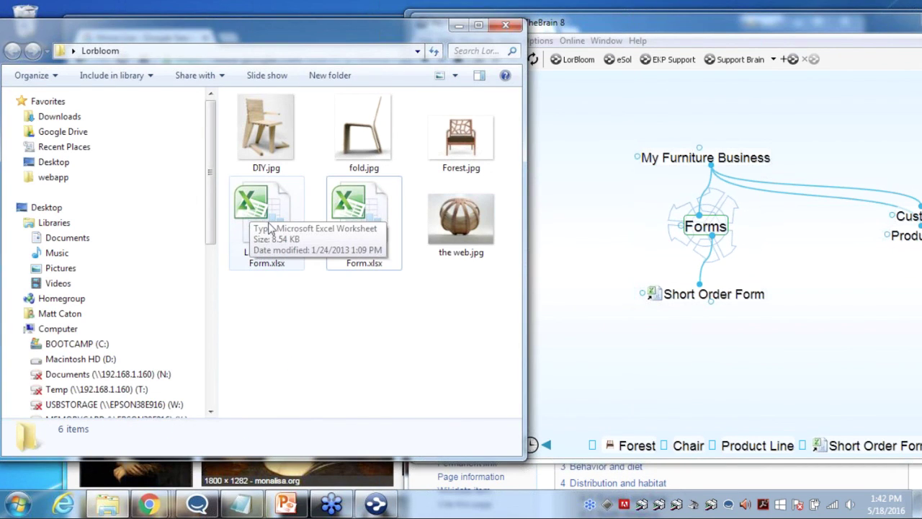
left_click_drag(267, 230, 715, 396)
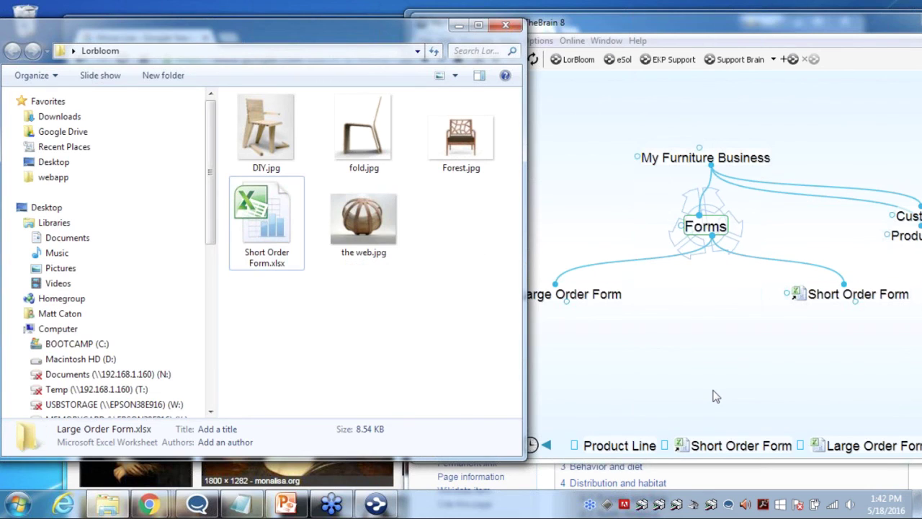
left_click(368, 350)
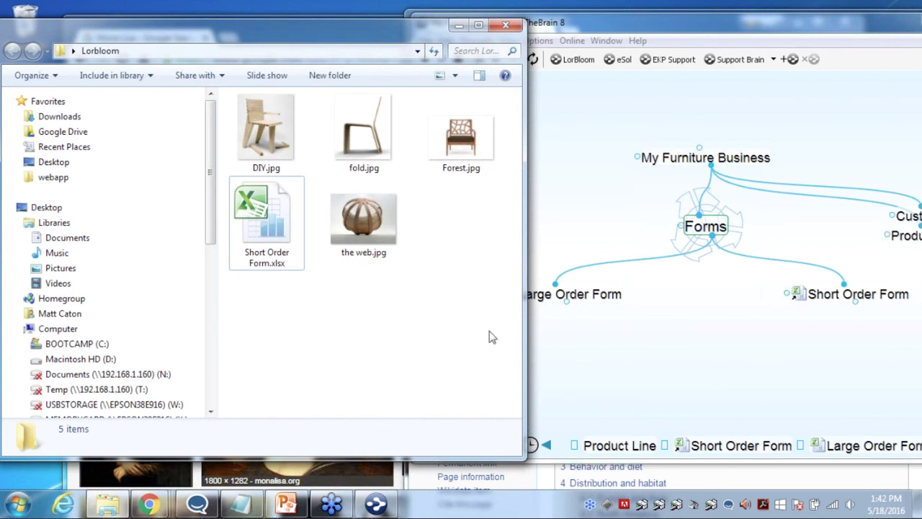
left_click(635, 350)
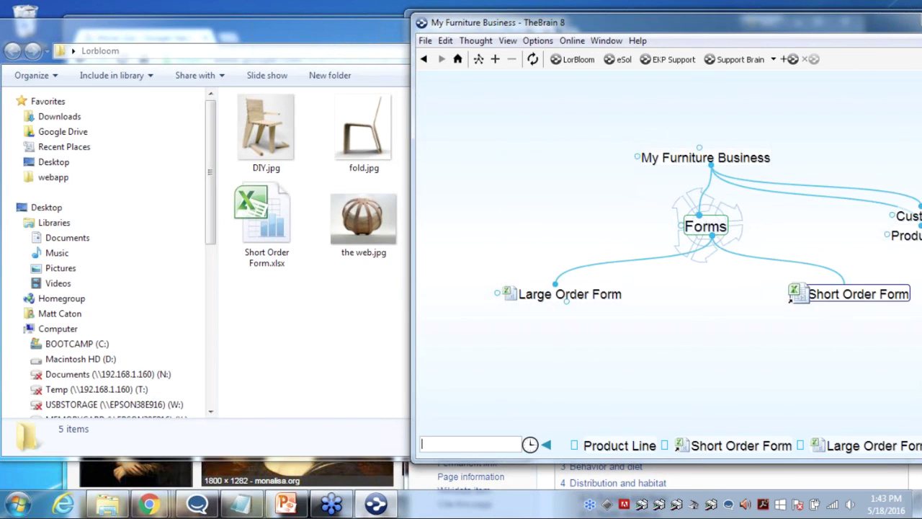
Move the Short Order Form file into the brain, then recentre on My Furniture Business
right_click(801, 299)
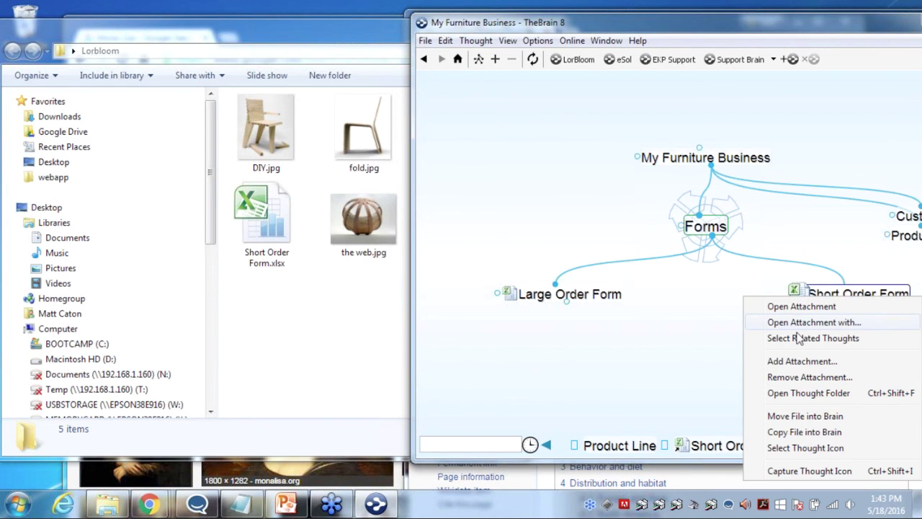
left_click(792, 418)
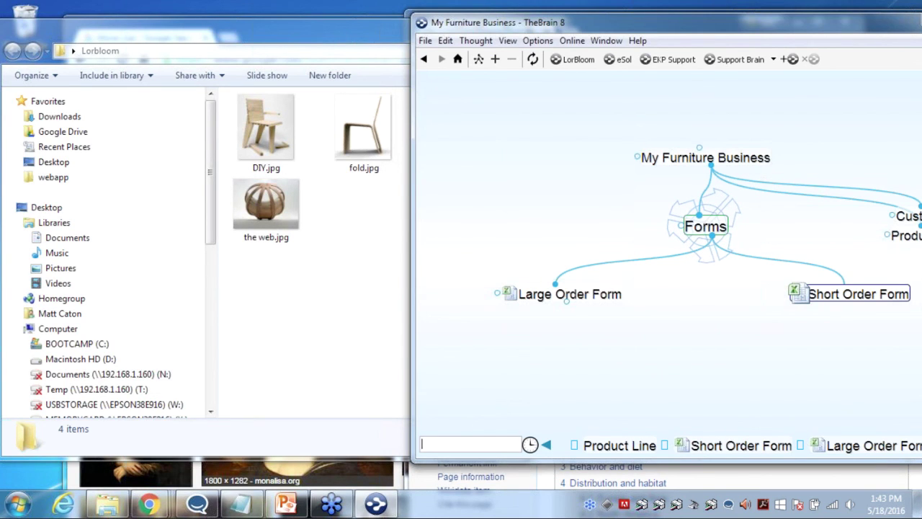
right_click(509, 298)
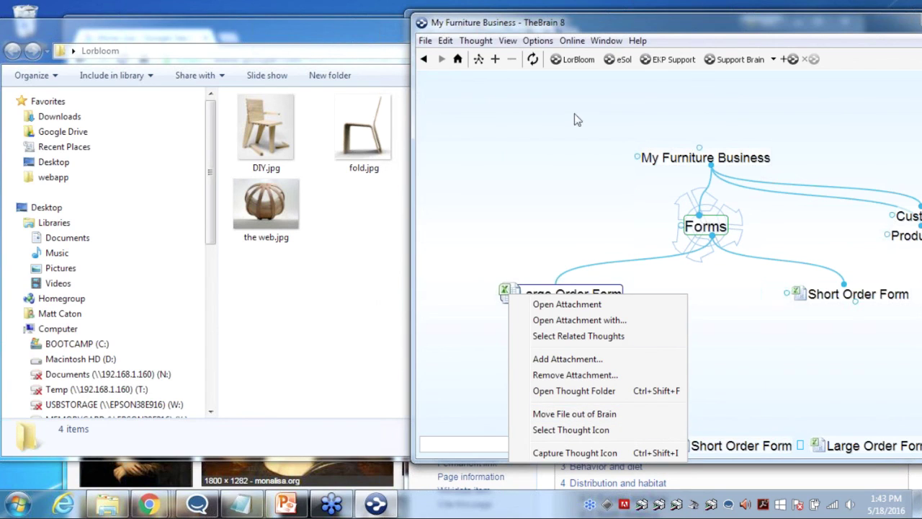
left_click(583, 158)
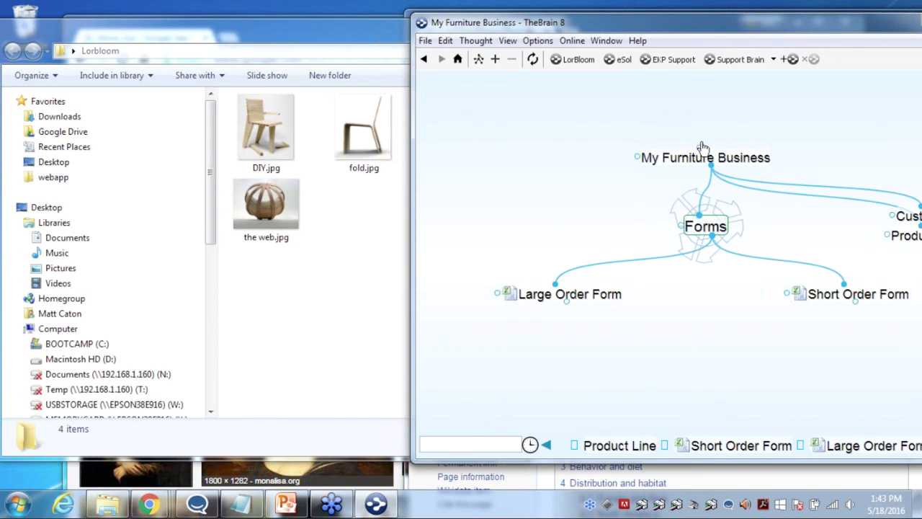
left_click(708, 165)
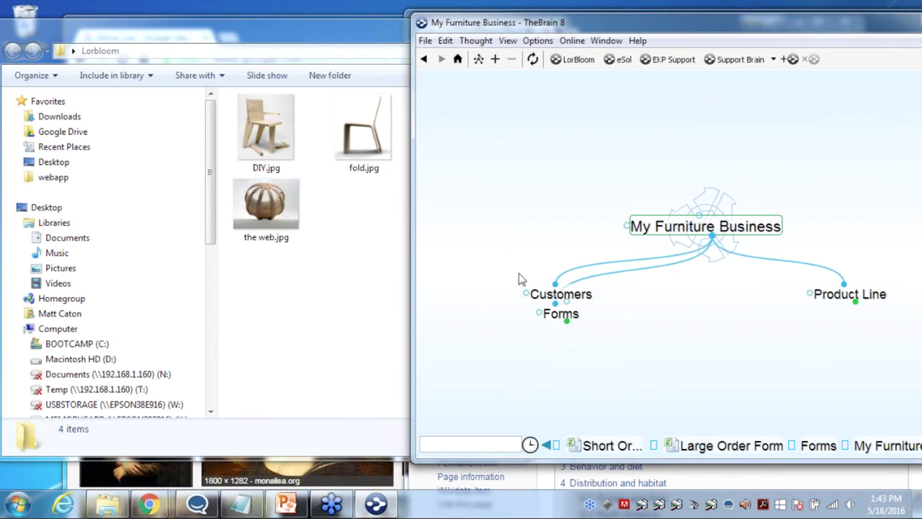
Add a child of Customers named with the customer's full name and make it active
left_click(583, 301)
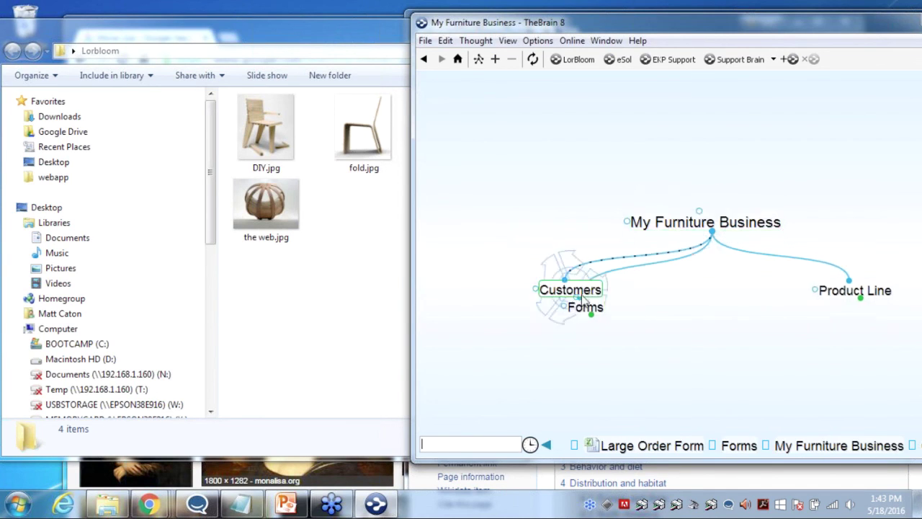
left_click_drag(710, 236, 602, 321)
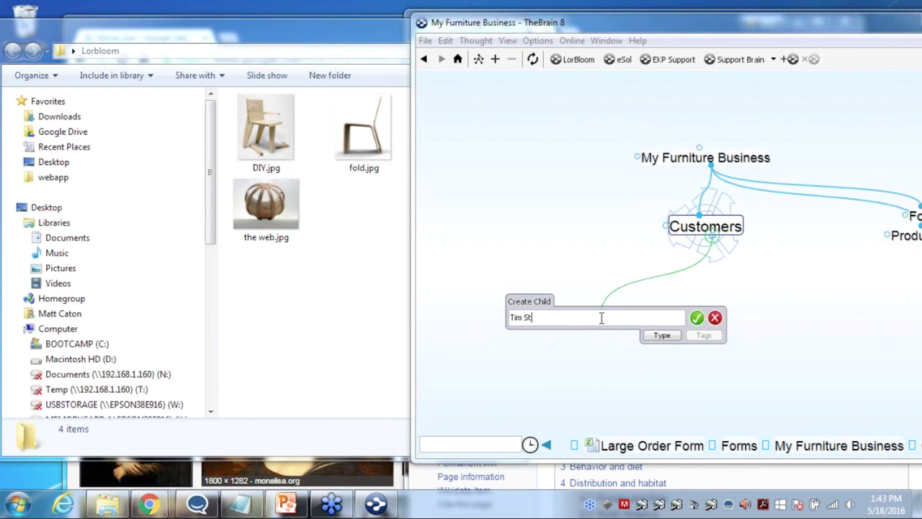
key("Return")
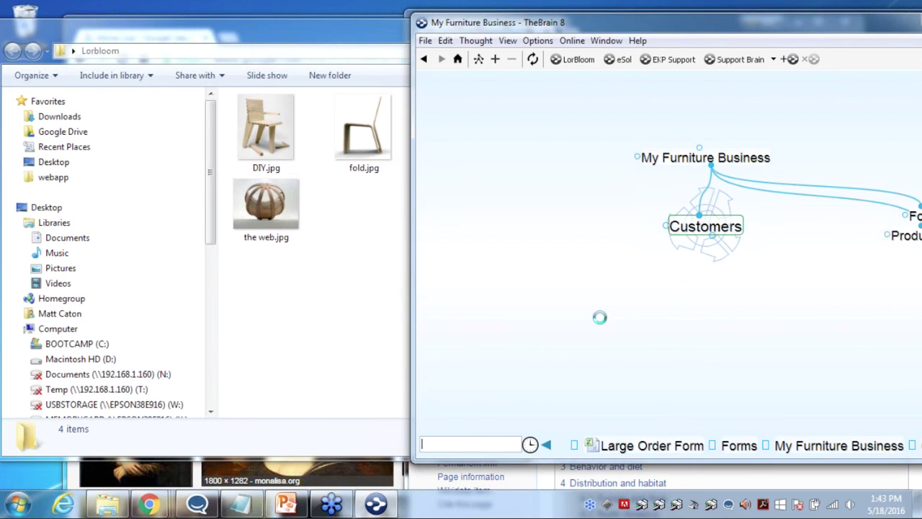
left_click(708, 301)
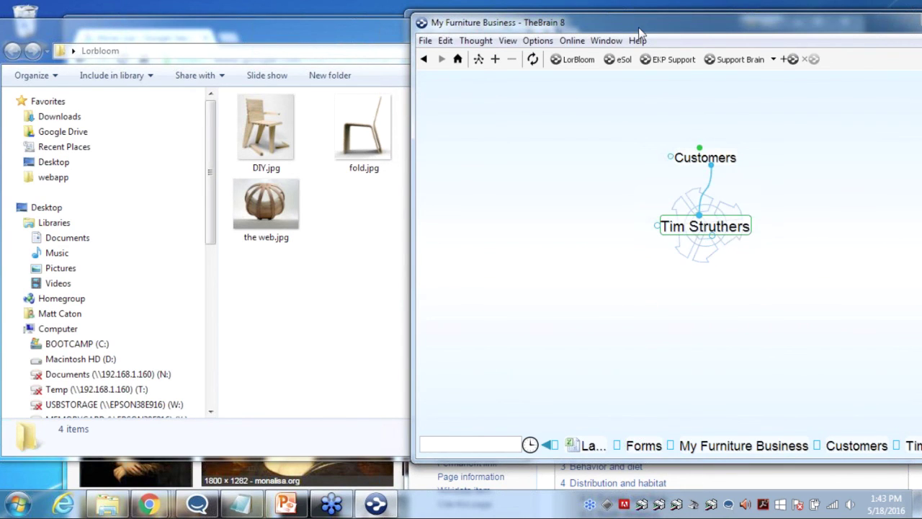
left_click_drag(637, 30, 617, 29)
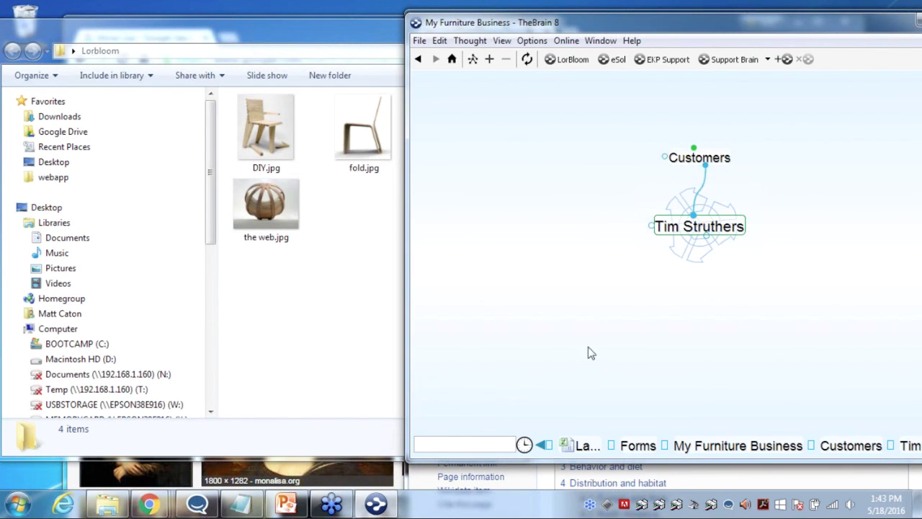
left_click_drag(616, 29, 451, 23)
Show the Notes pane below the map
left_click(815, 73)
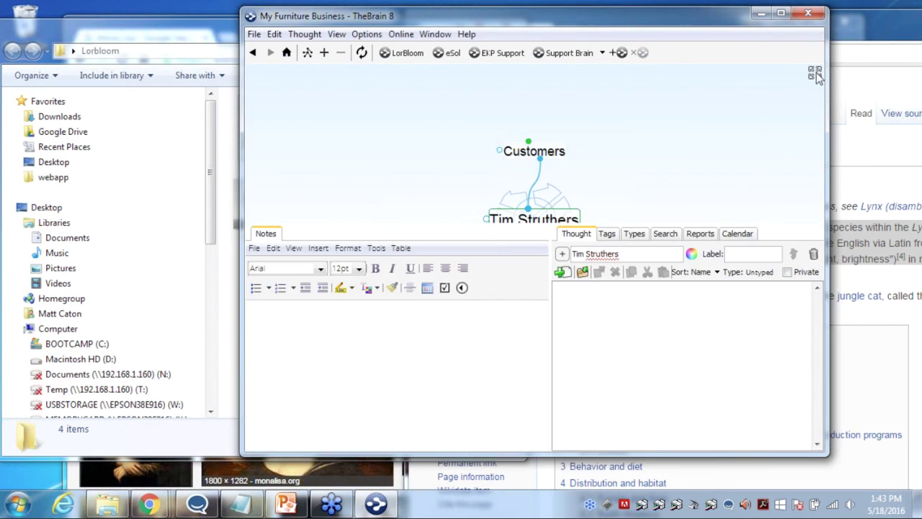
left_click(814, 73)
left_click(815, 73)
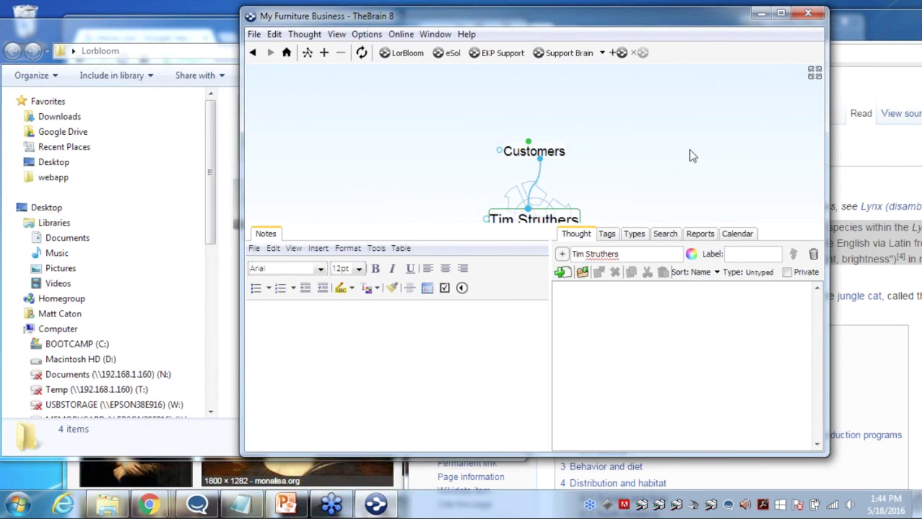
Add the checklist item 'See a future forecast of modern furniture', correcting 'forcast' to 'forecast'
left_click(334, 330)
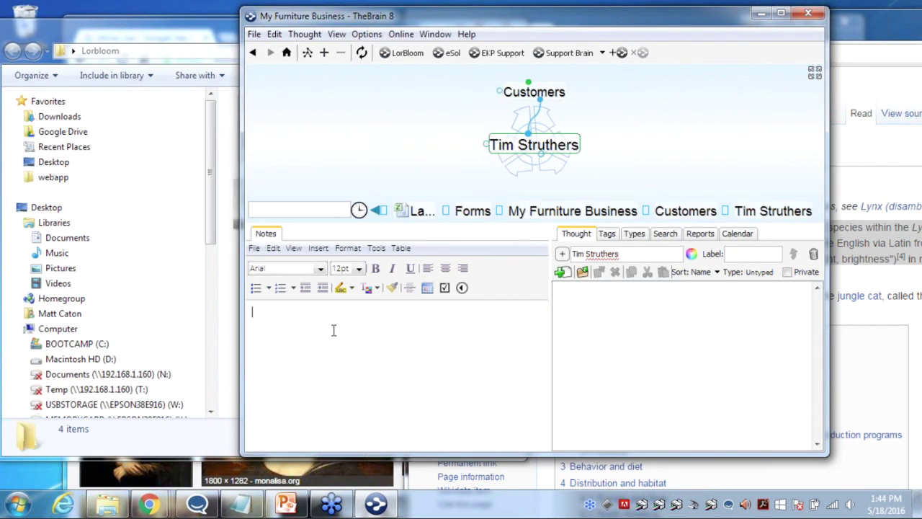
left_click(444, 287)
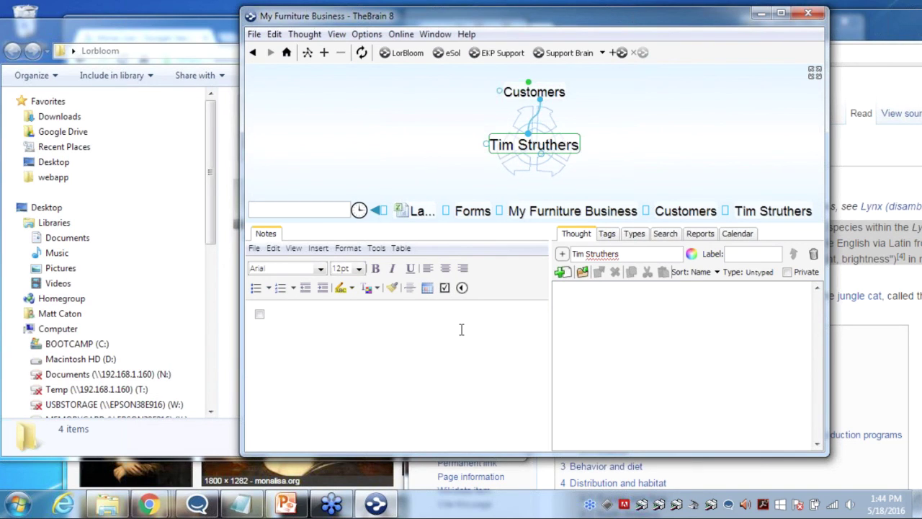
type("See a future forcast of ")
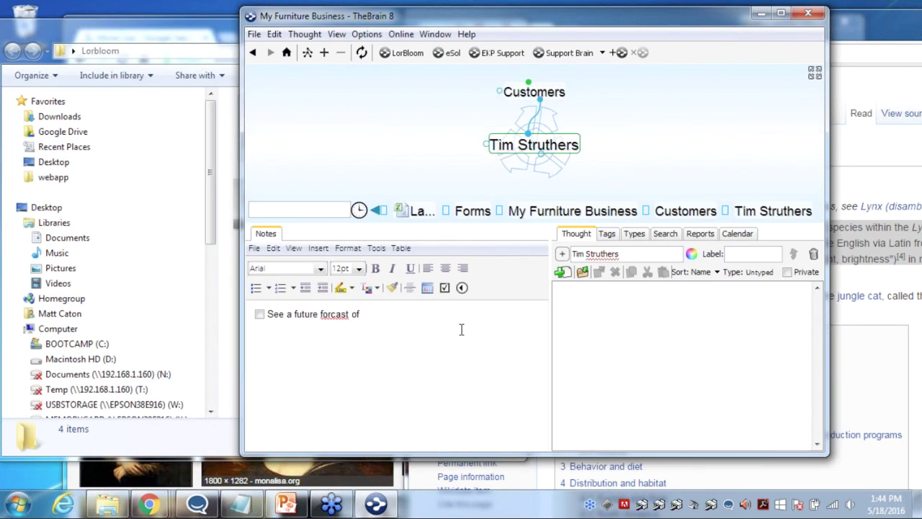
type("modern f")
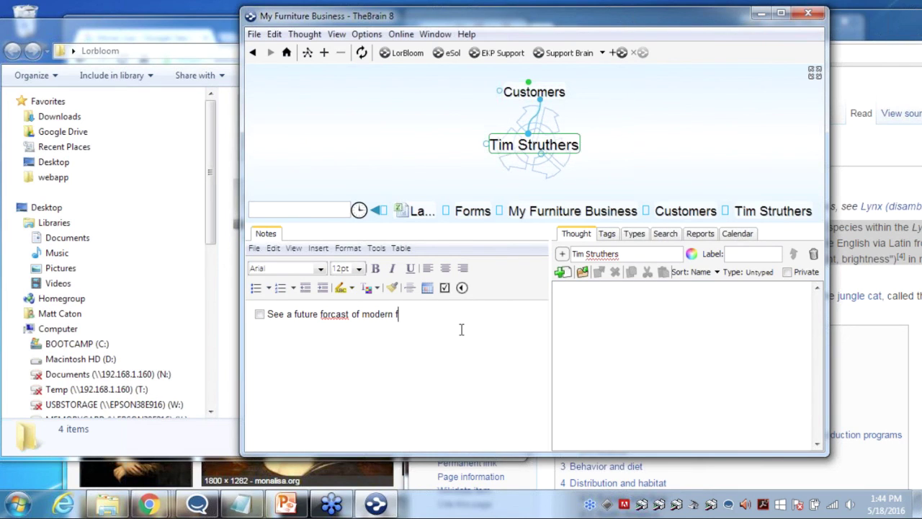
type("urniture")
key("Return")
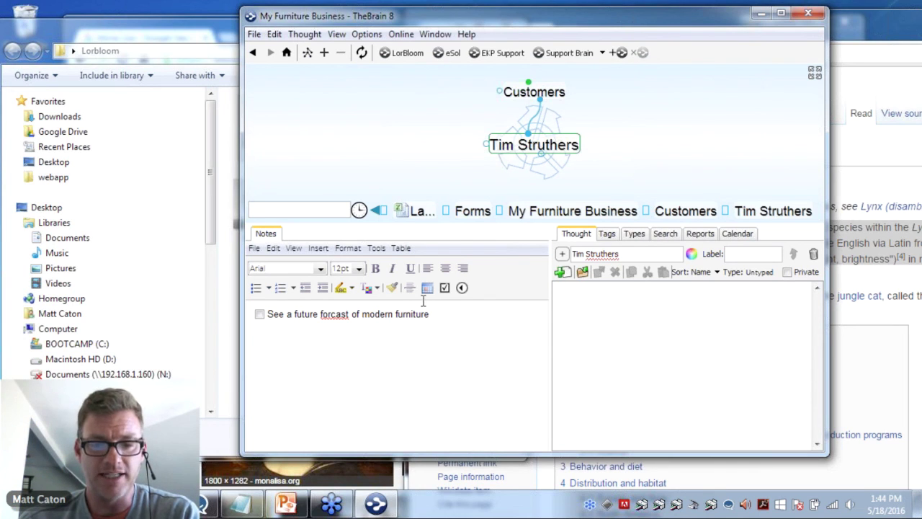
right_click(340, 319)
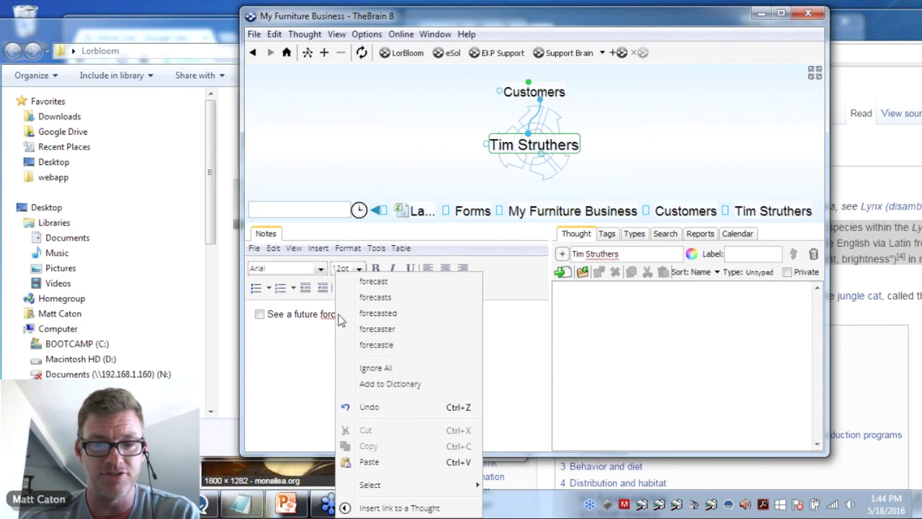
left_click(373, 280)
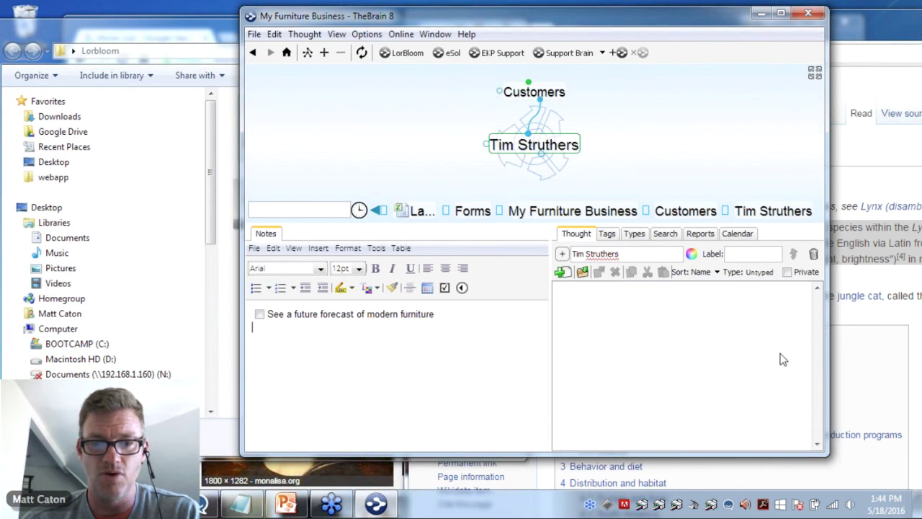
Make the second note line a checkbox item reading 'Order 20 chairs'
left_click(444, 287)
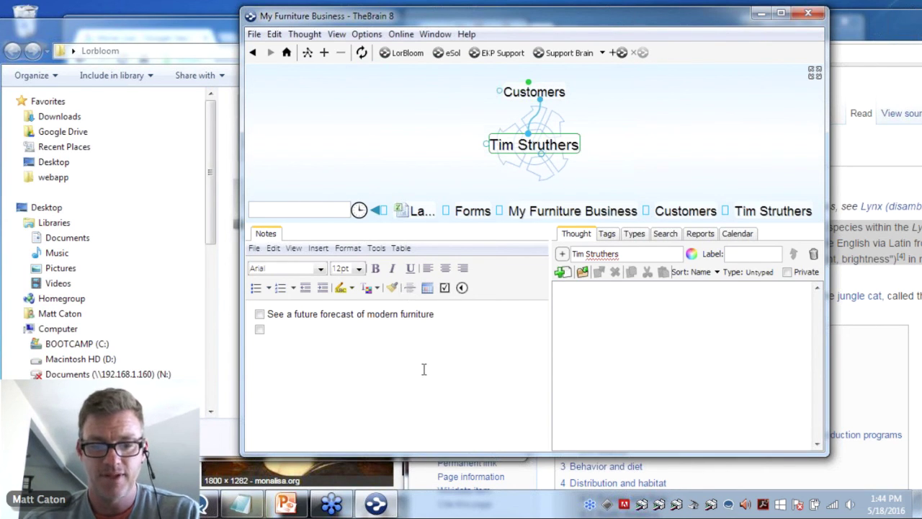
type("Order")
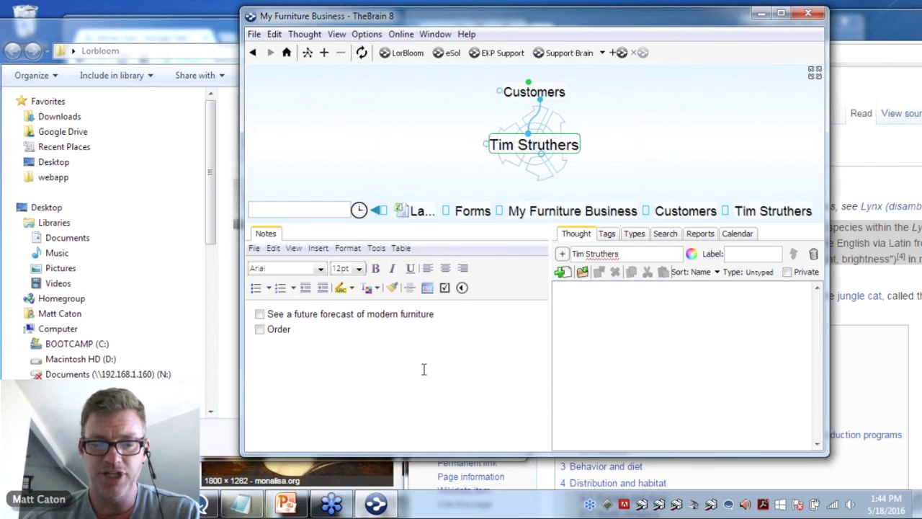
type(" 20 chair")
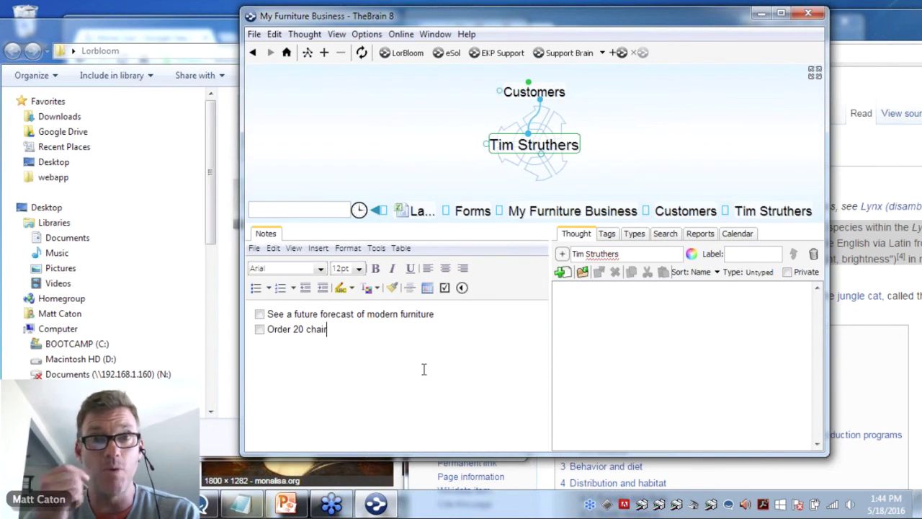
type("s")
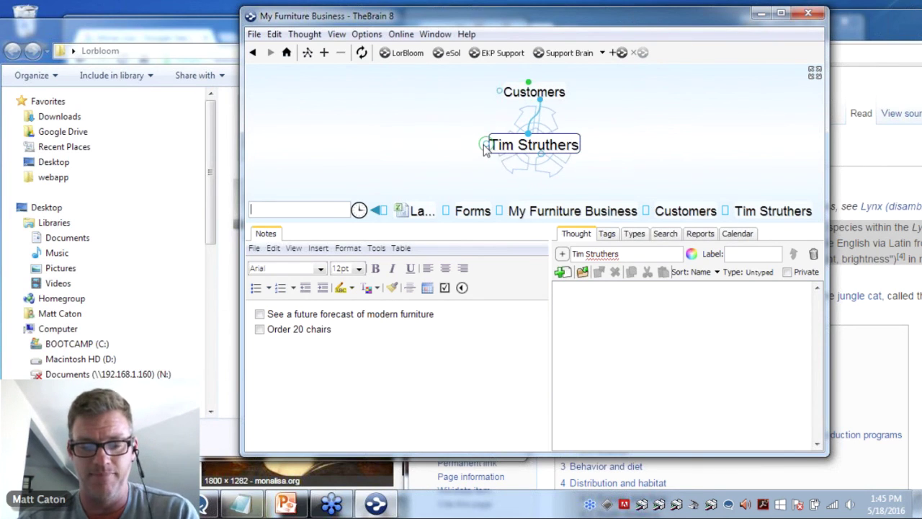
Link the customer to the existing Short Order Form thought as a jump
left_click_drag(485, 144, 389, 142)
type("ord")
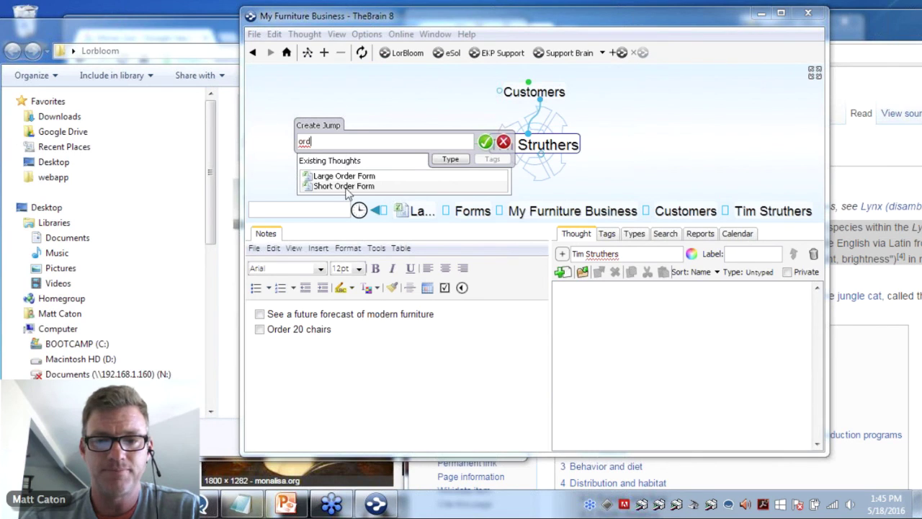
left_click(345, 187)
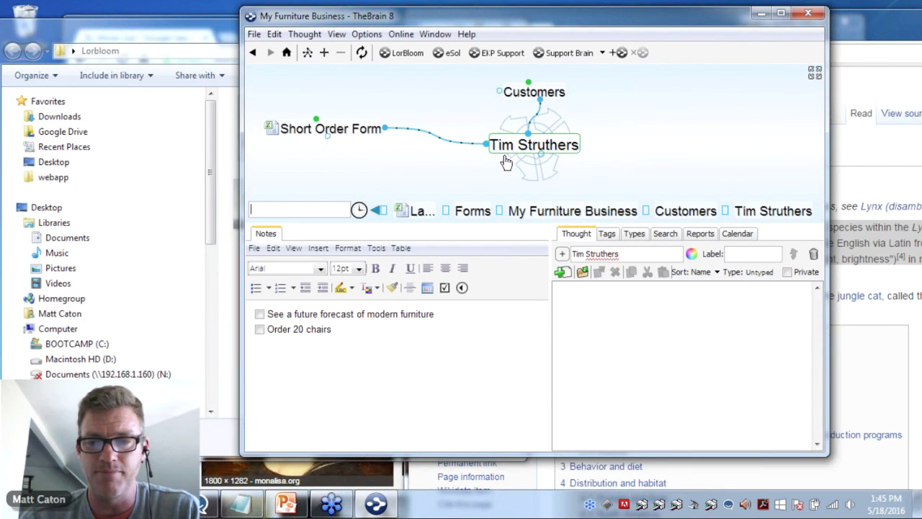
Link the existing Chair thought as a jump and make Chair central
left_click_drag(425, 160, 423, 153)
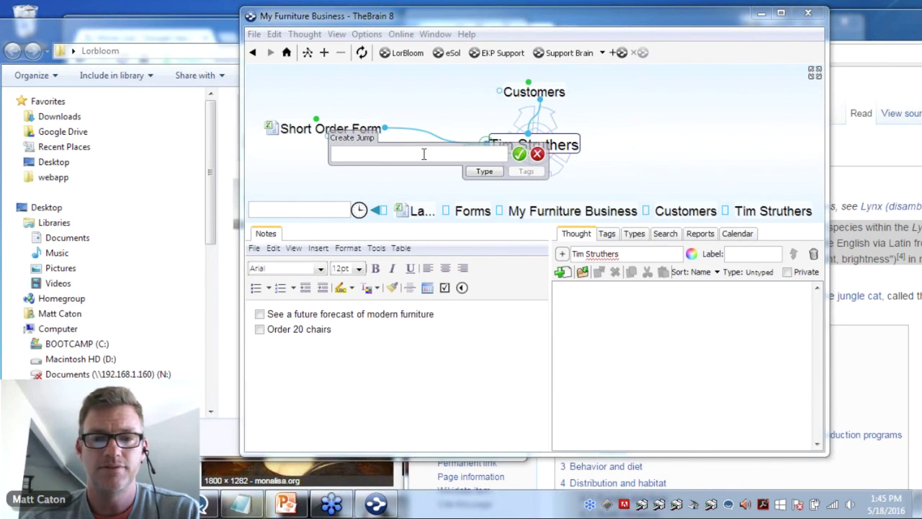
type("ch")
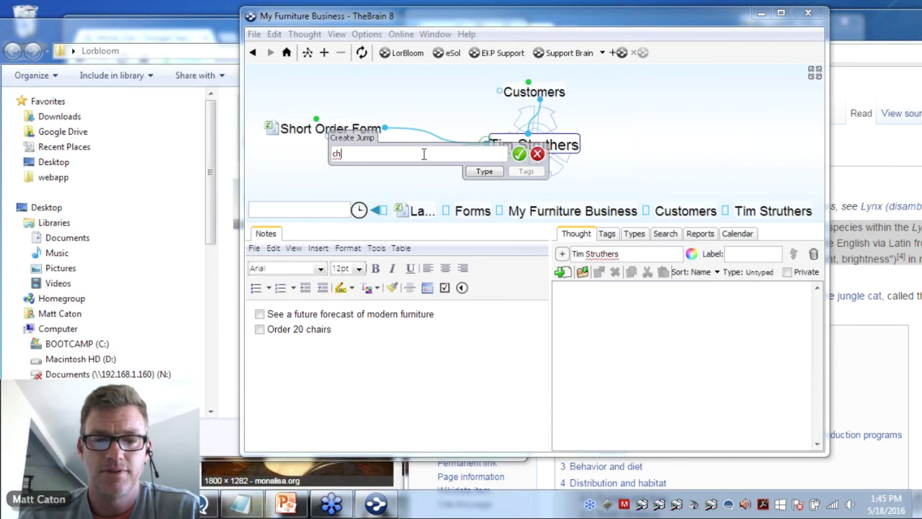
type("air")
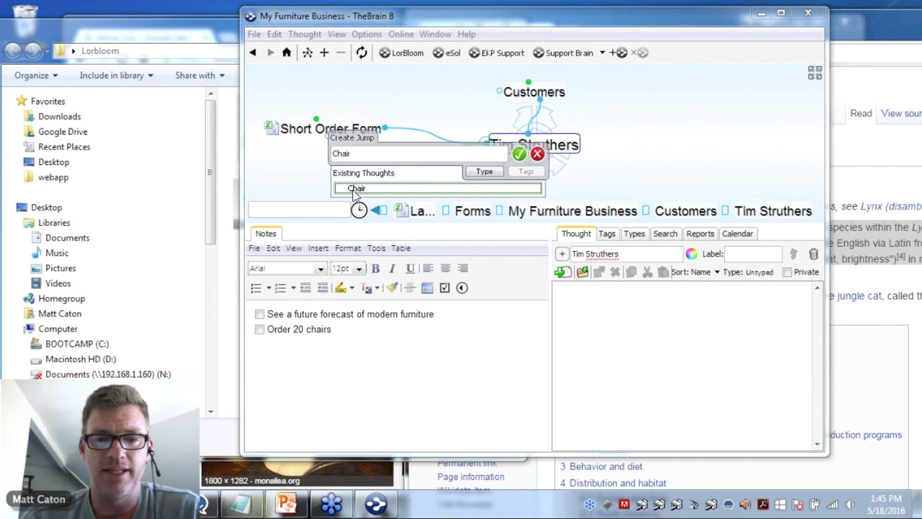
left_click(355, 188)
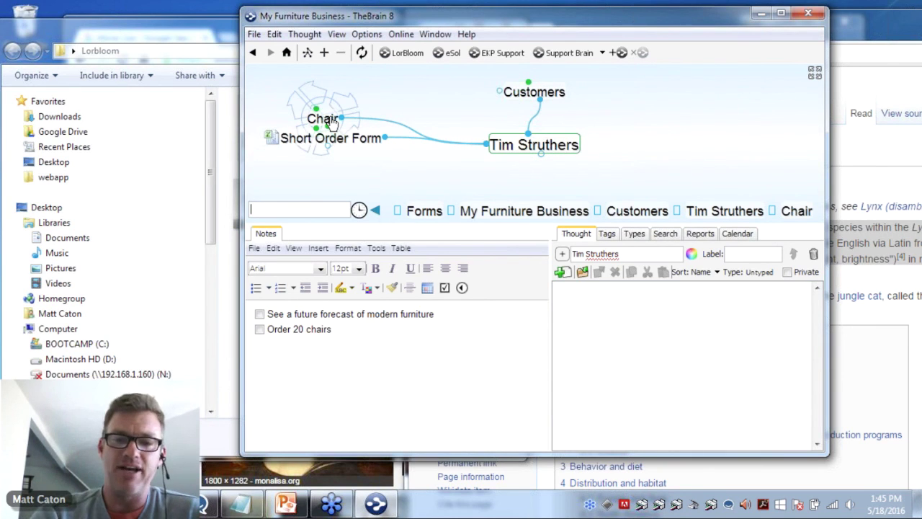
left_click(330, 120)
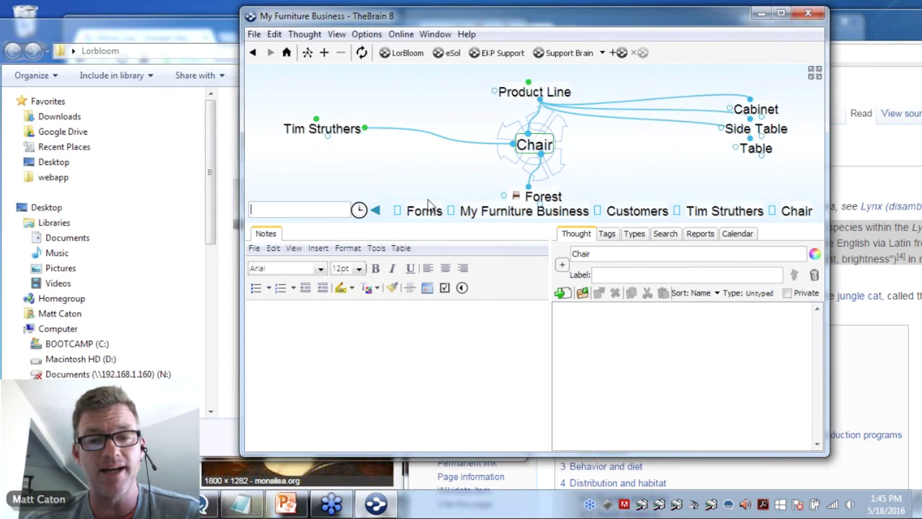
Re-center on the customer thought, showing its Chair and Short Order Form jumps
left_click(333, 134)
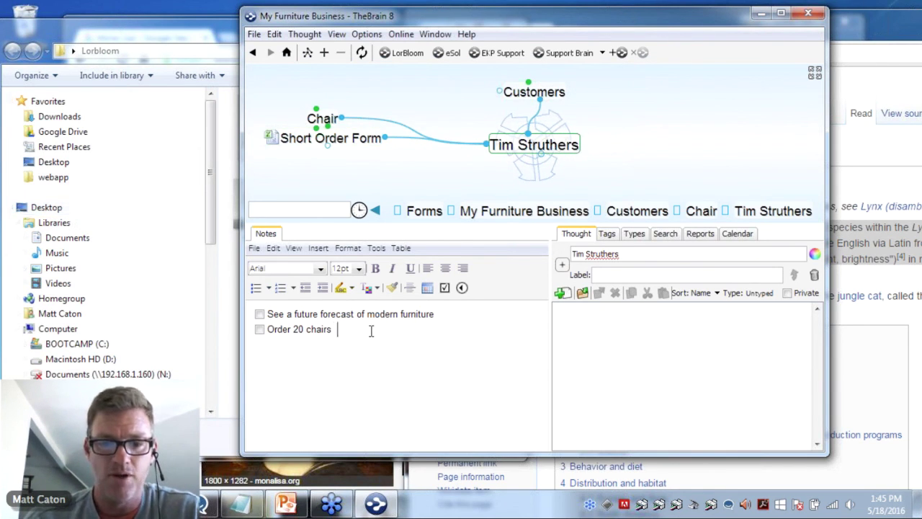
Stamp 'Order 20 chairs' with May 18, 2016 01:45 PM and start a new line below
left_click(409, 289)
left_click(489, 319)
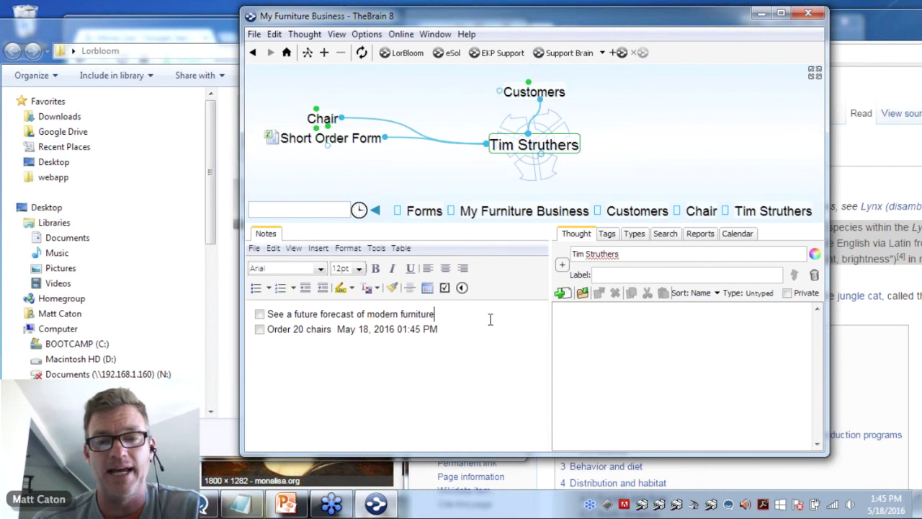
left_click(468, 333)
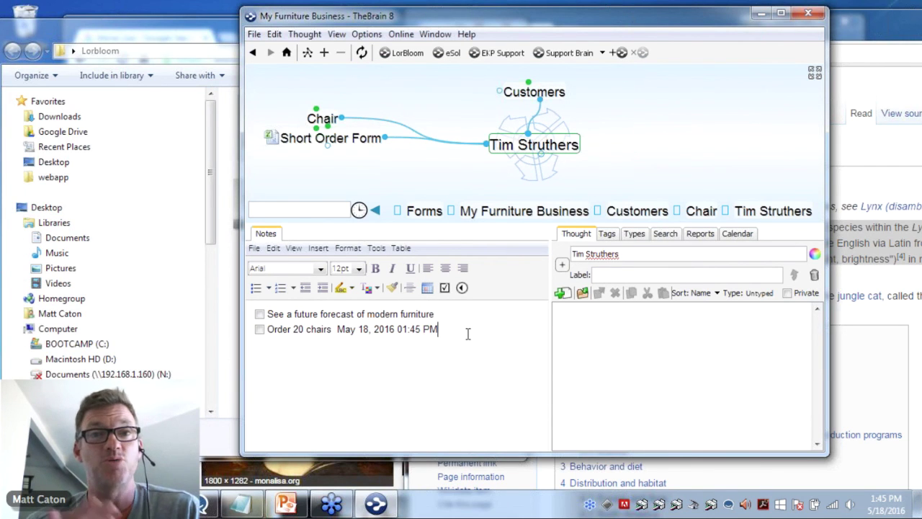
key("Return")
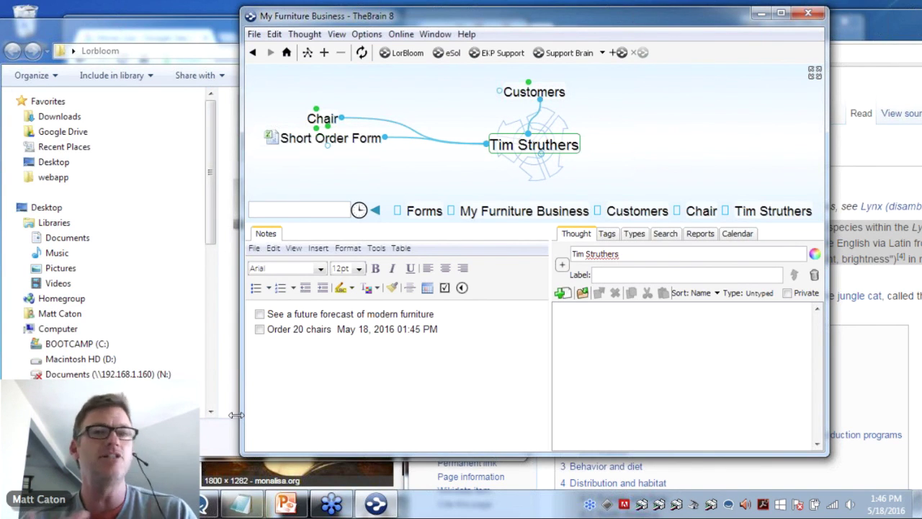
Widen the brain window and switch to the Lorbloom Furniture Co. brain
left_click_drag(236, 415, 231, 415)
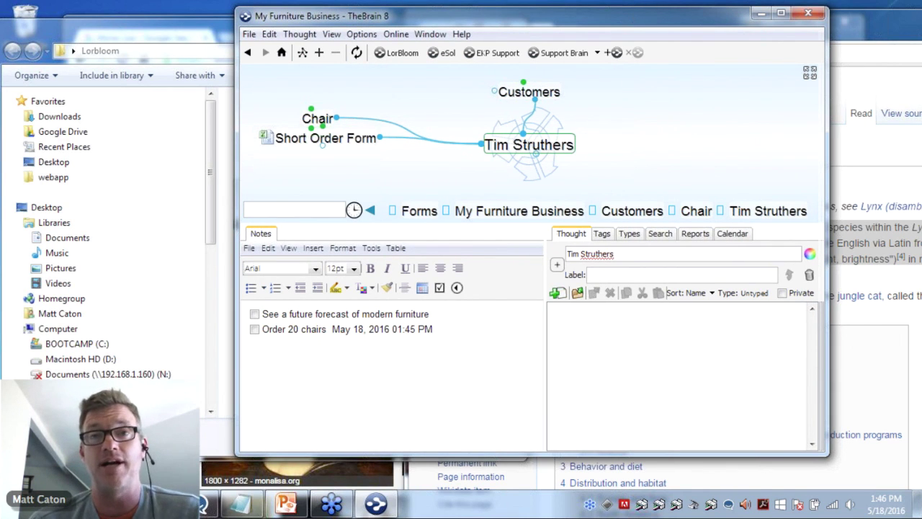
left_click_drag(233, 415, 64, 415)
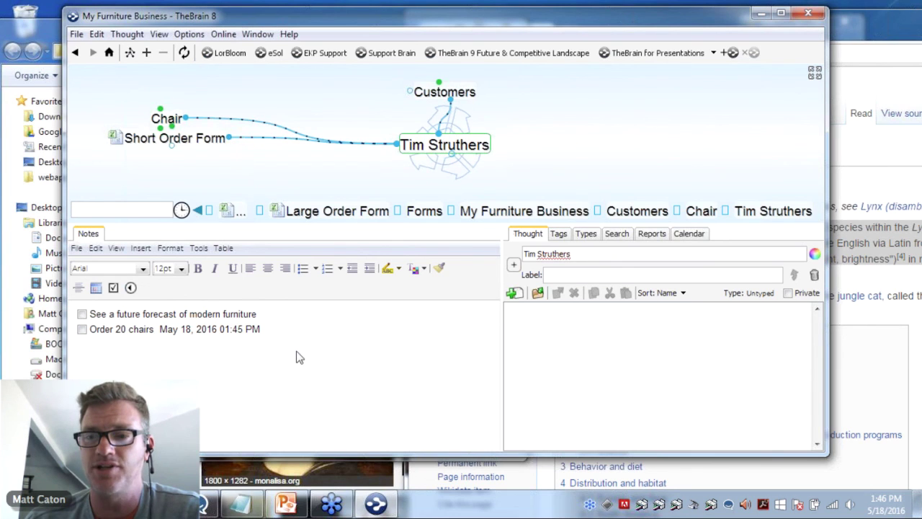
left_click(714, 54)
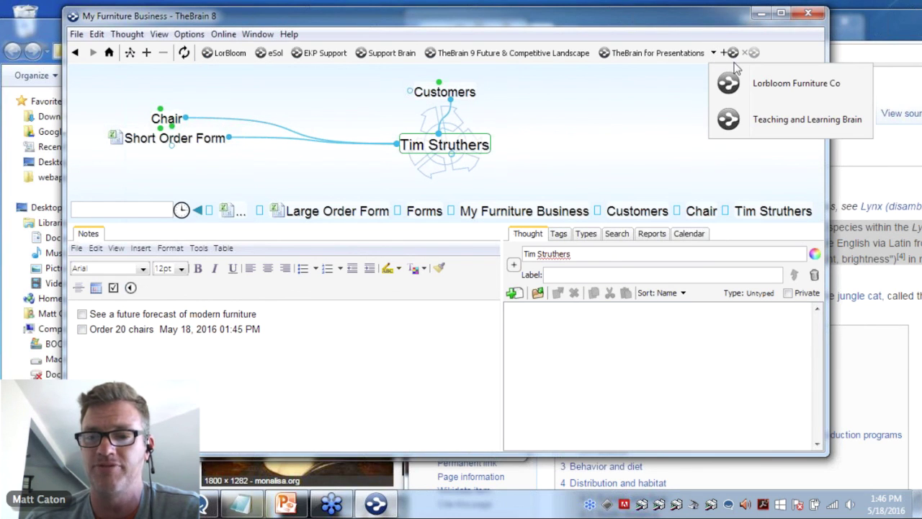
left_click(799, 93)
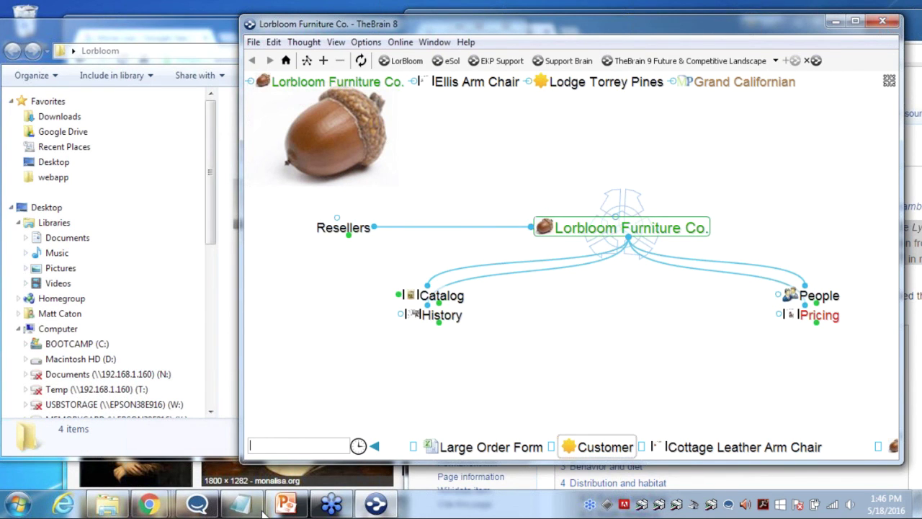
Bring the Lorbloom Furniture Co. presentation forward in PowerPoint and open the title slide's options
left_click(281, 505)
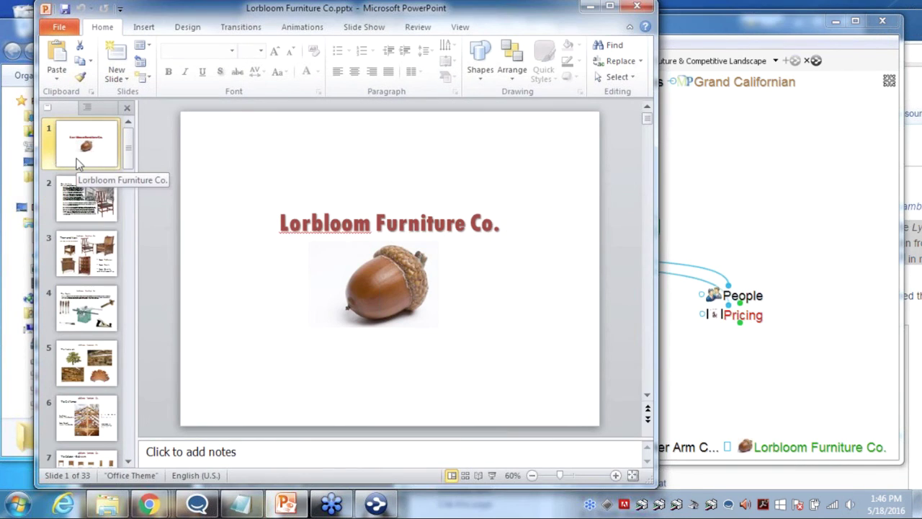
right_click(76, 159)
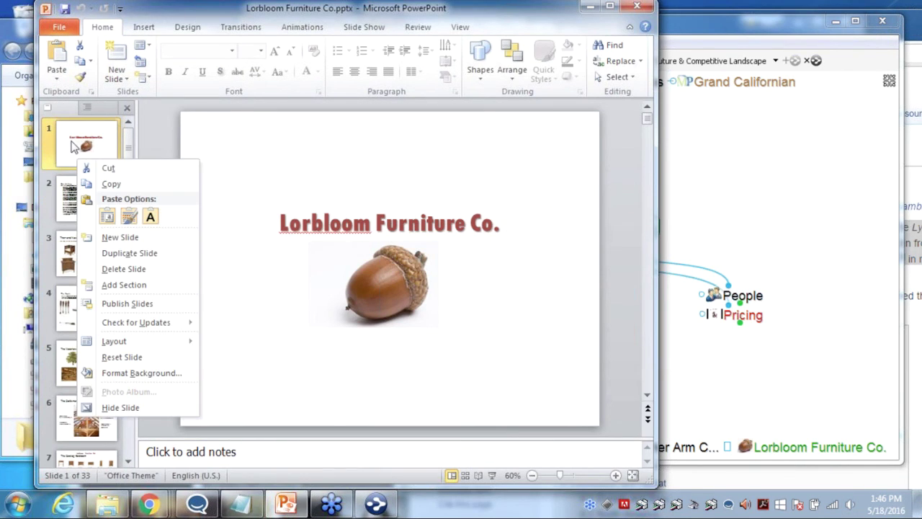
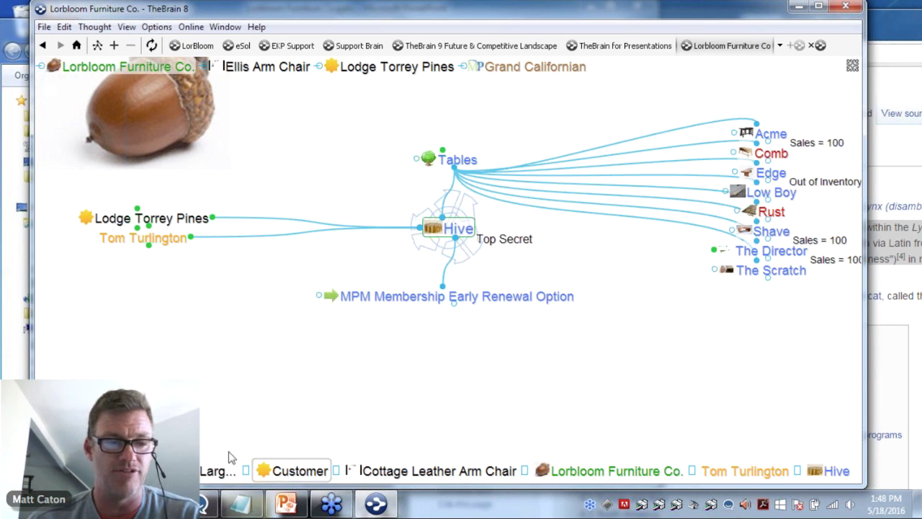
mouse_move(230, 461)
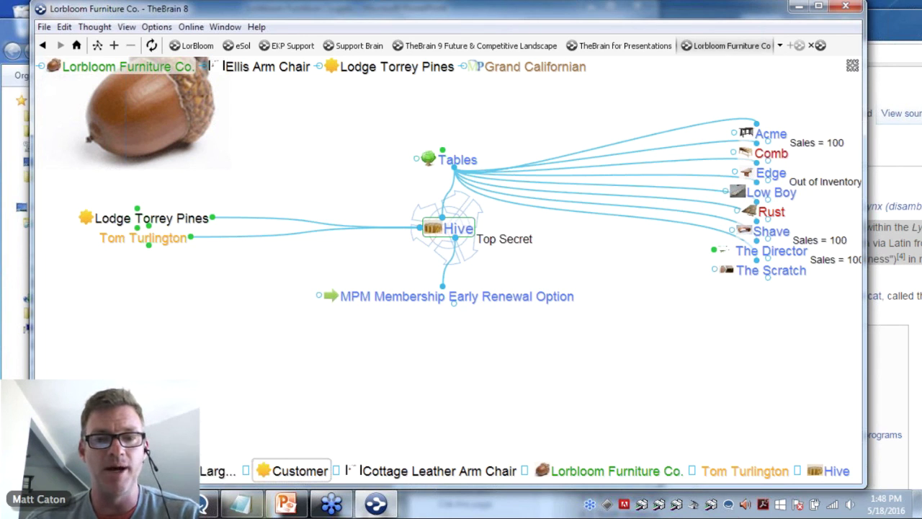
left_click(142, 238)
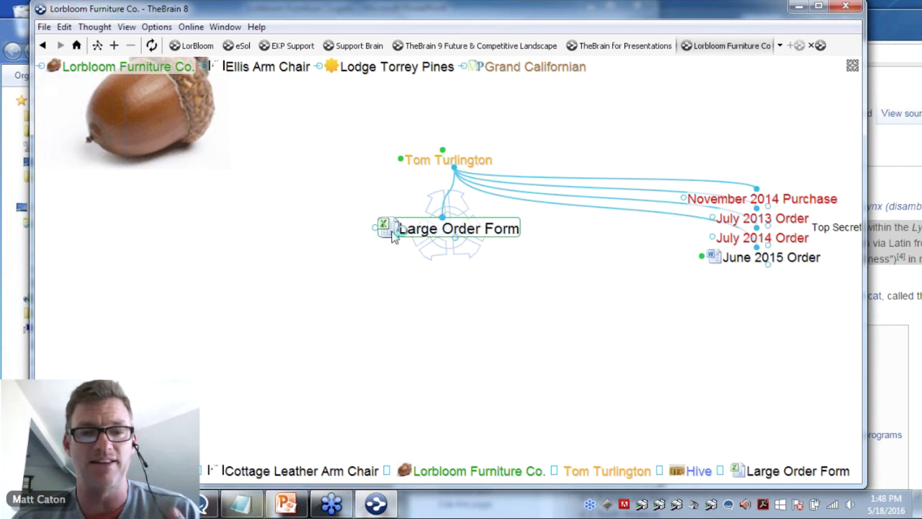
left_click(393, 237)
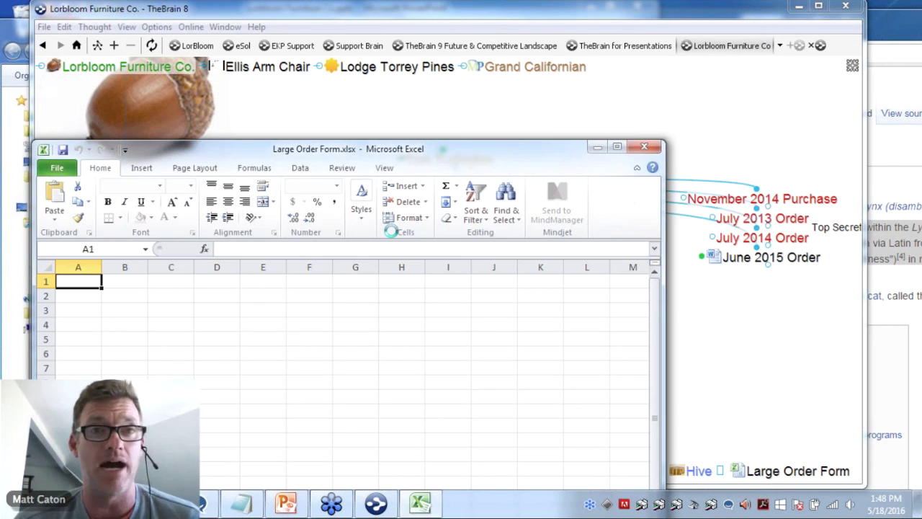
left_click(730, 123)
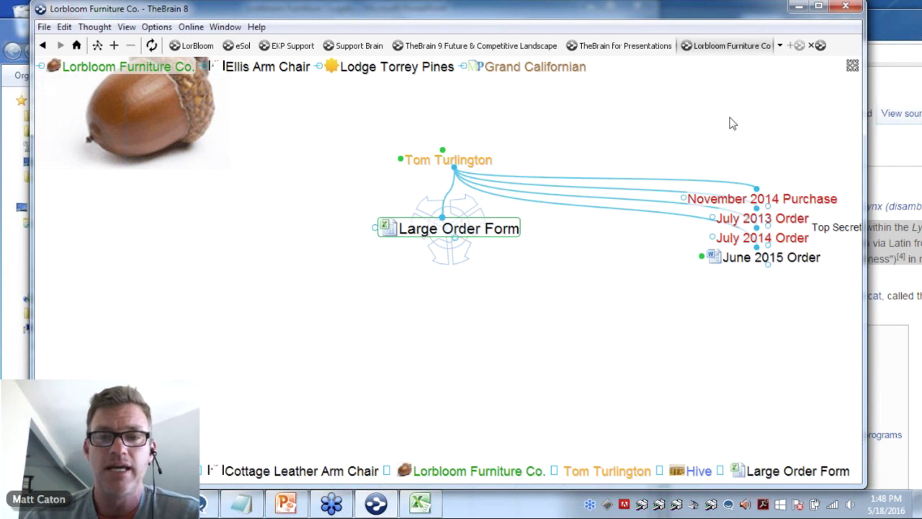
left_click(474, 165)
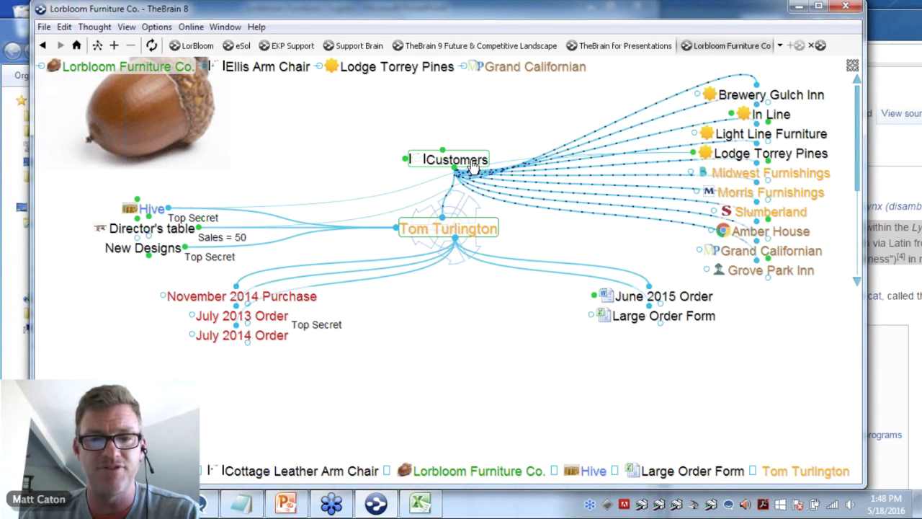
Navigate Customers, Craftsman and Brendan to centre the Cottage Leather Arm Chair thought
left_click(475, 165)
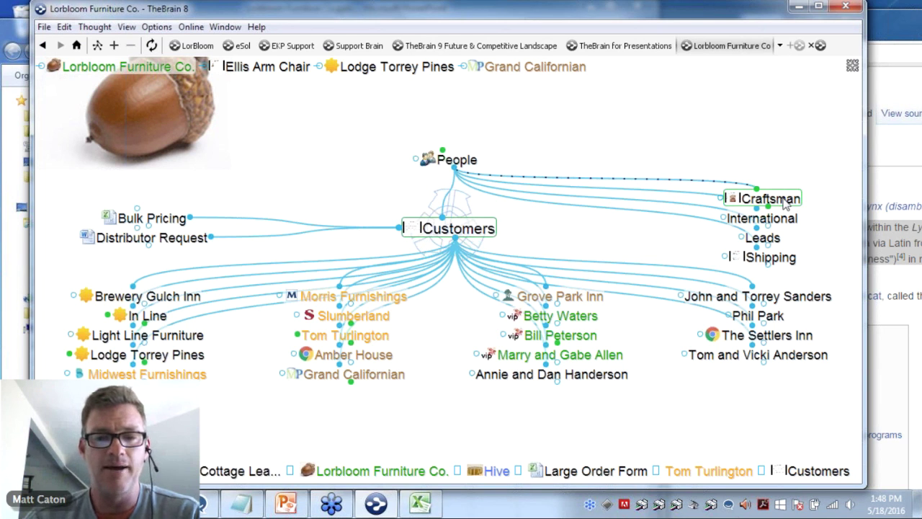
left_click(783, 202)
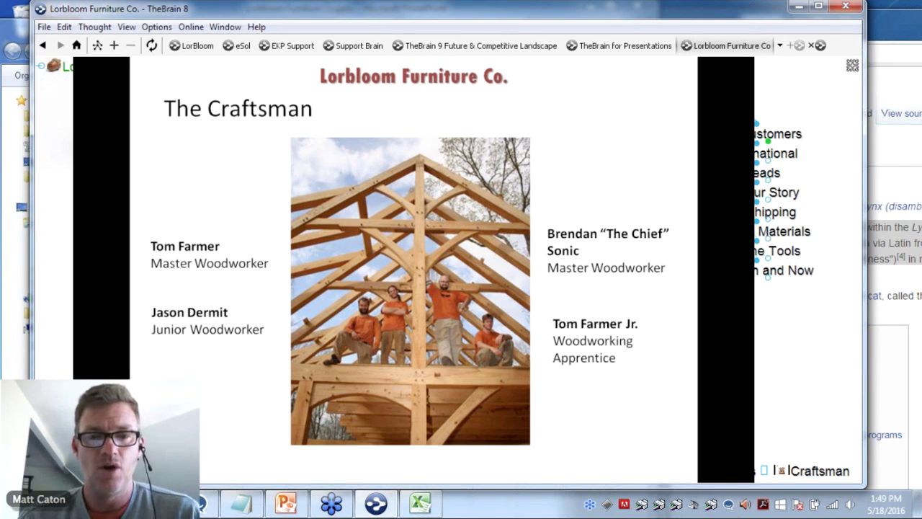
left_click(389, 374)
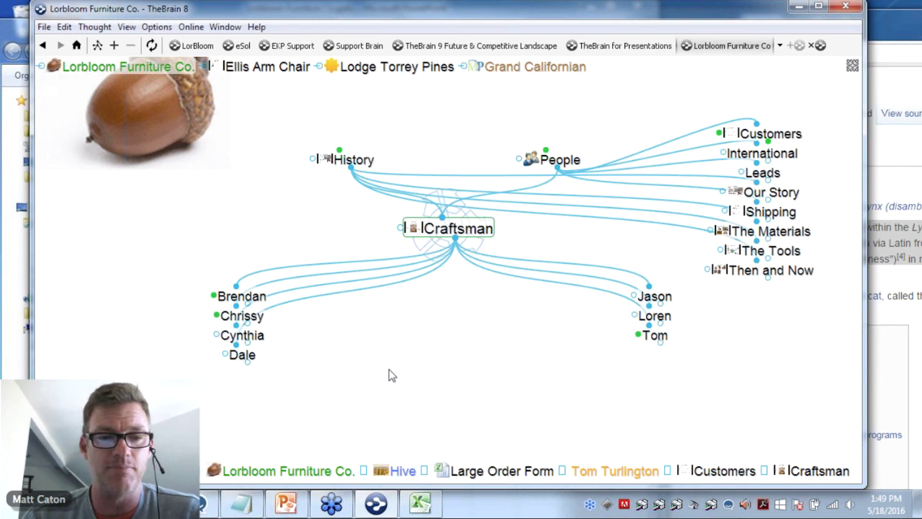
left_click(258, 298)
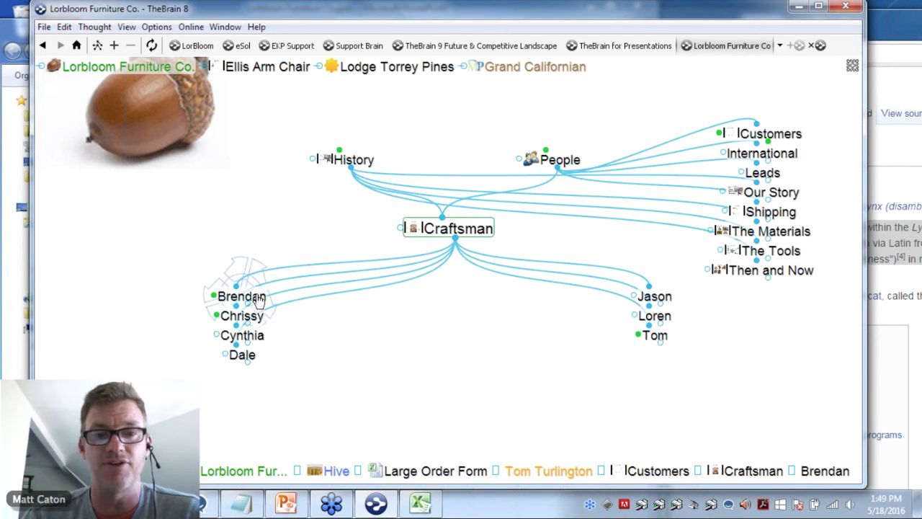
left_click(167, 236)
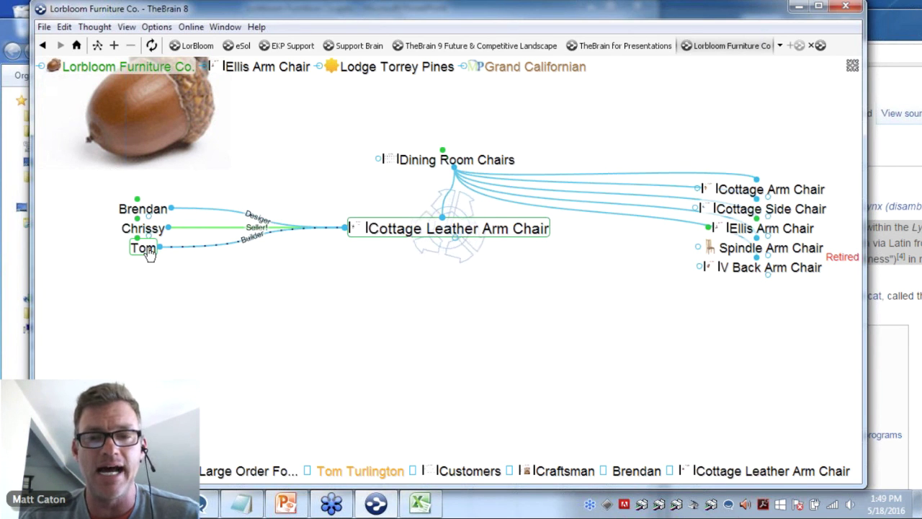
Go up through Dining Room Chairs to centre the Vintage Mission thought
left_click(425, 165)
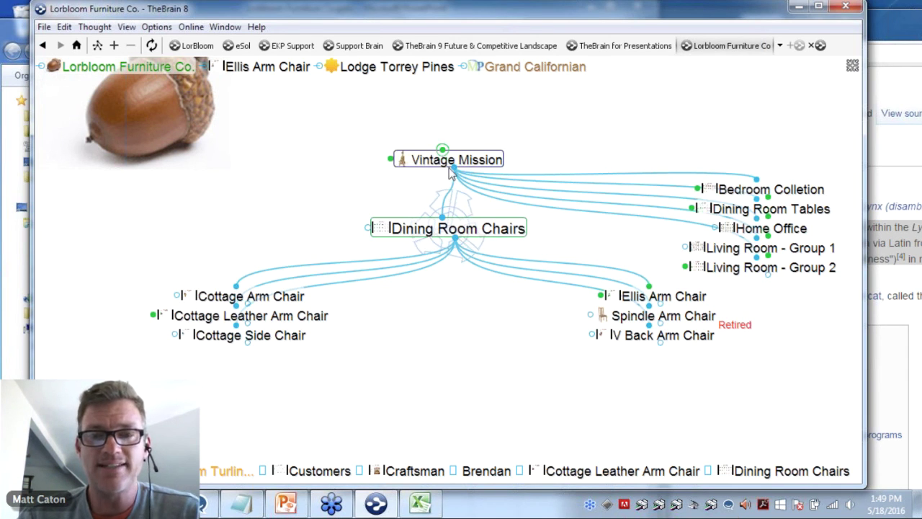
left_click(476, 149)
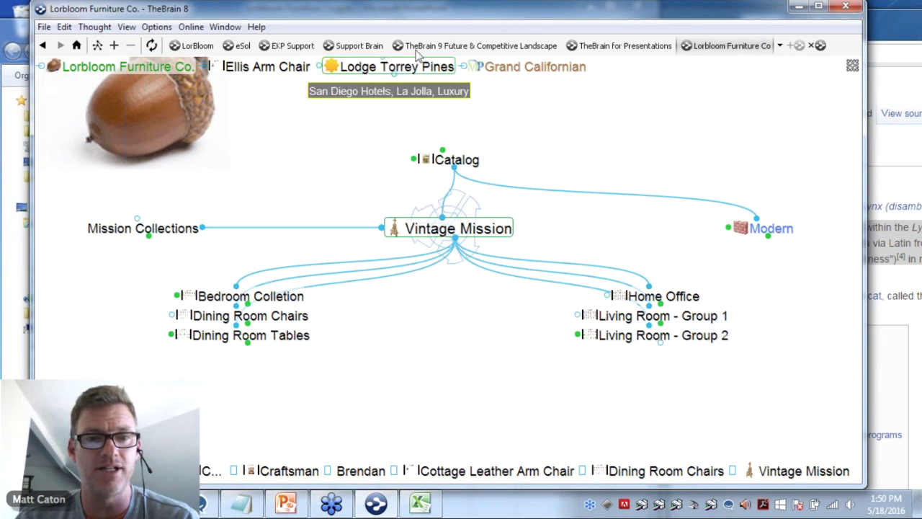
Sync the brain to TheBrain Cloud, restore the window, and open the brain in WebBrain
left_click(153, 47)
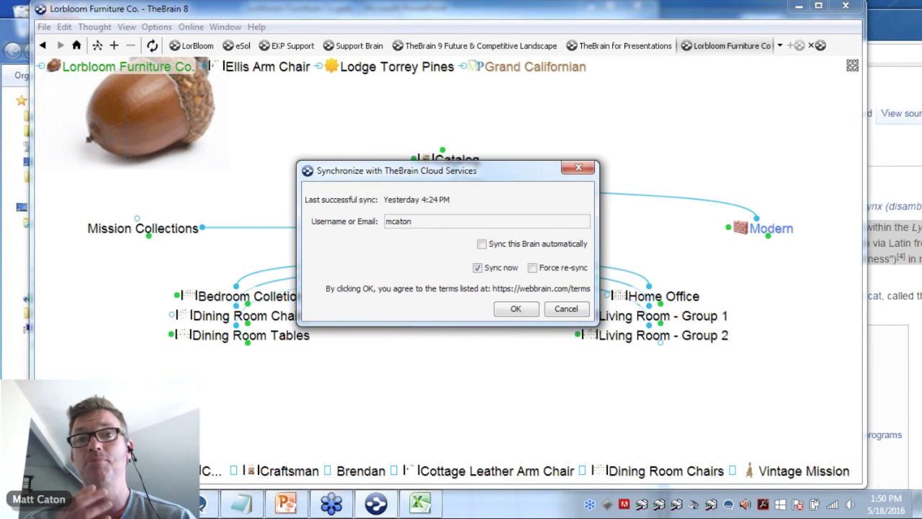
left_click(516, 309)
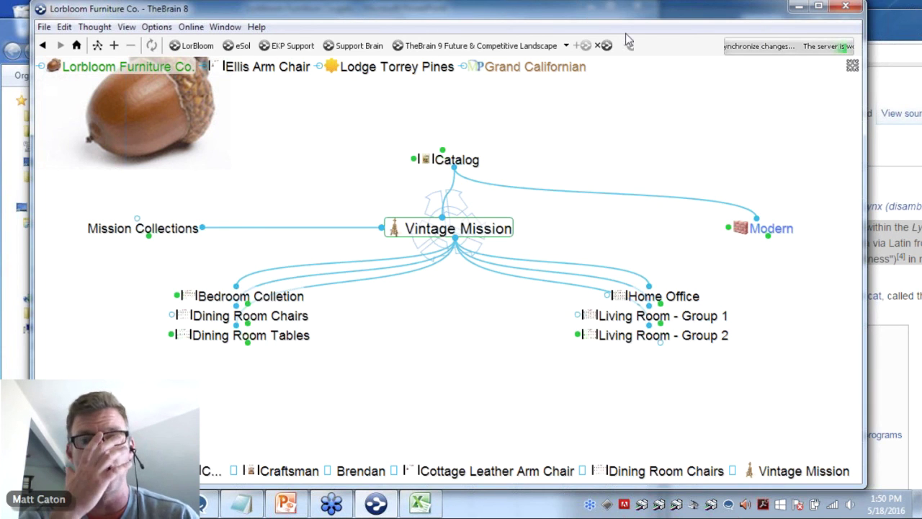
left_click_drag(585, 21, 627, 37)
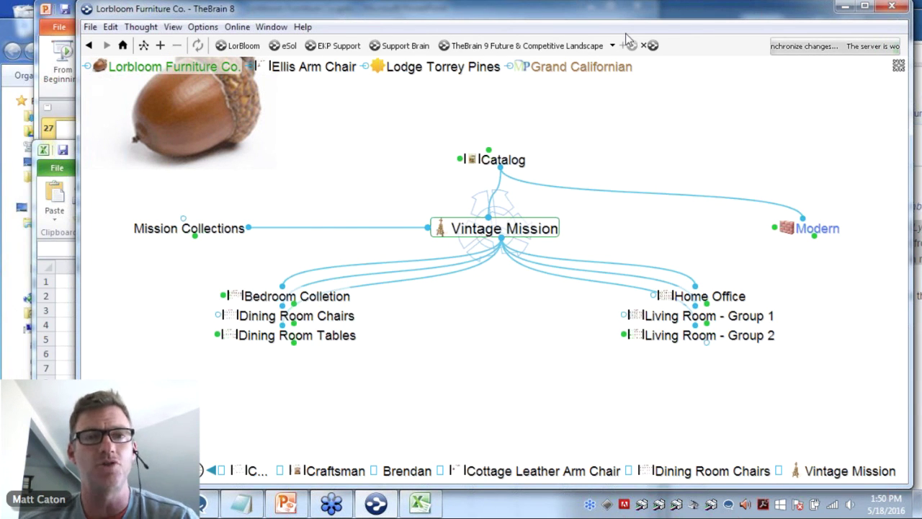
key("super+Down")
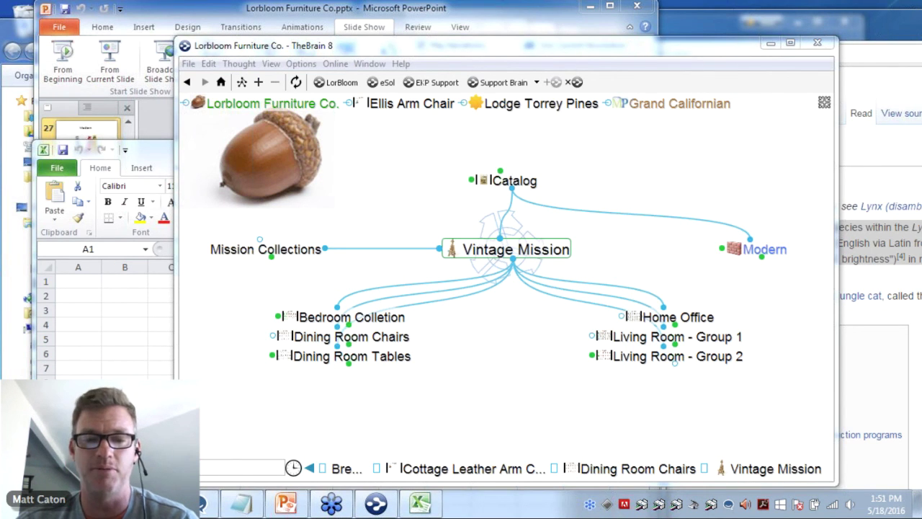
left_click(392, 108)
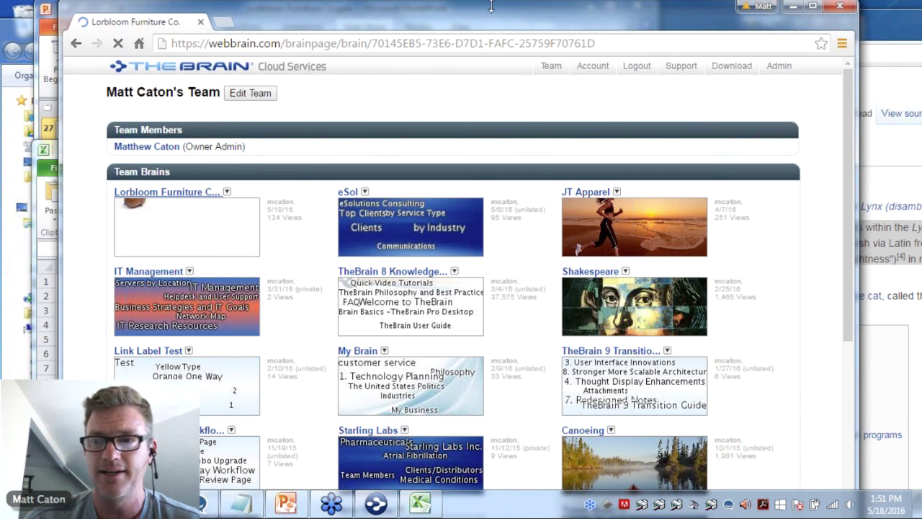
Arrange the browser and TheBrain 8 side by side, then centre Vintage Mission in WebBrain
left_click_drag(488, 17, 425, 3)
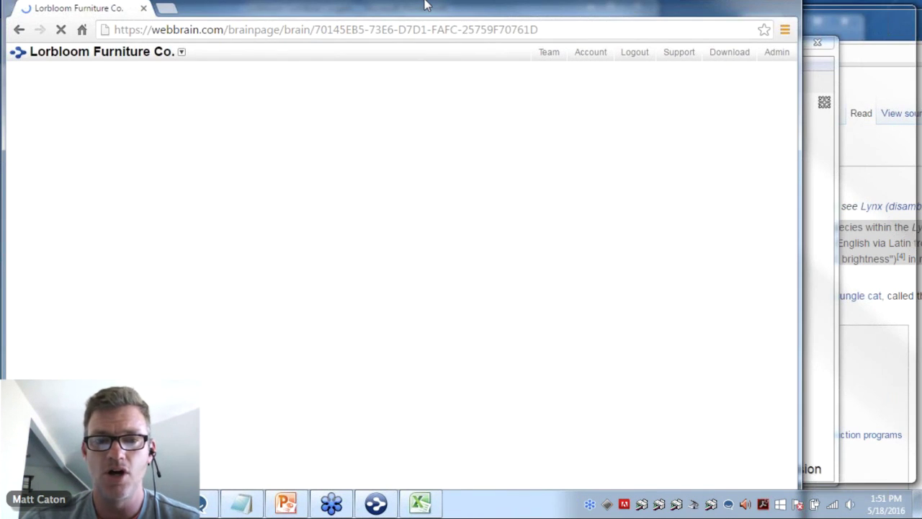
double_click(425, 4)
left_click(876, 6)
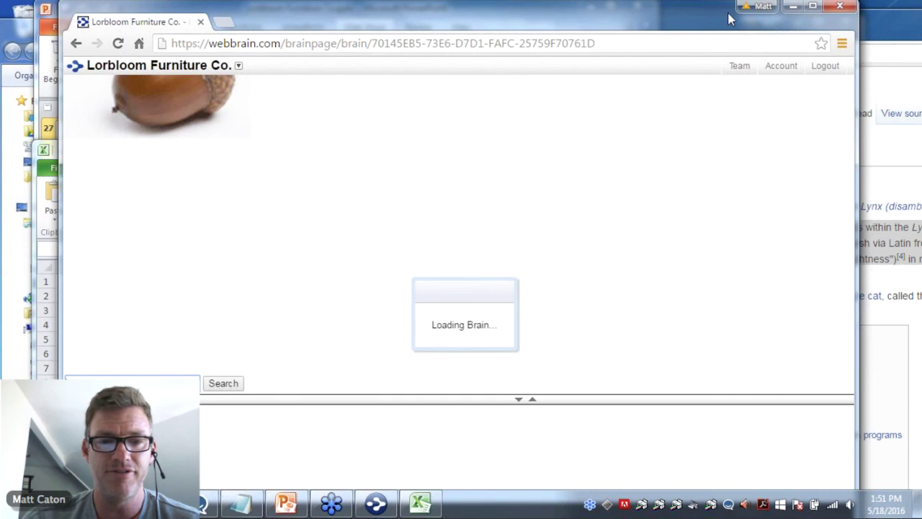
left_click_drag(728, 19, 650, 18)
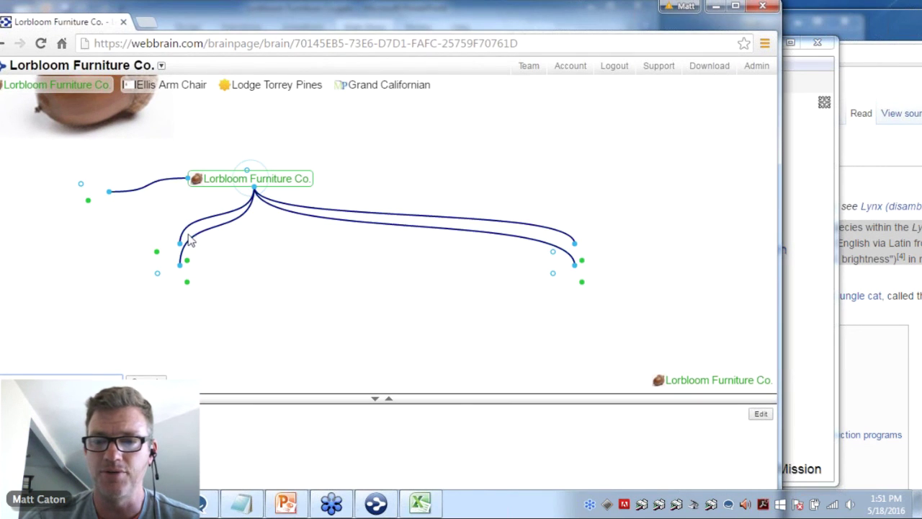
left_click(811, 179)
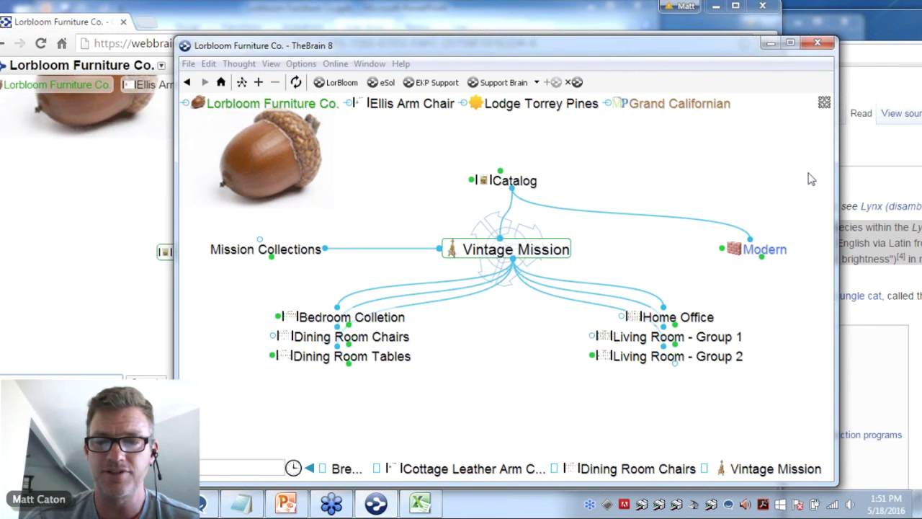
left_click_drag(615, 40, 865, 12)
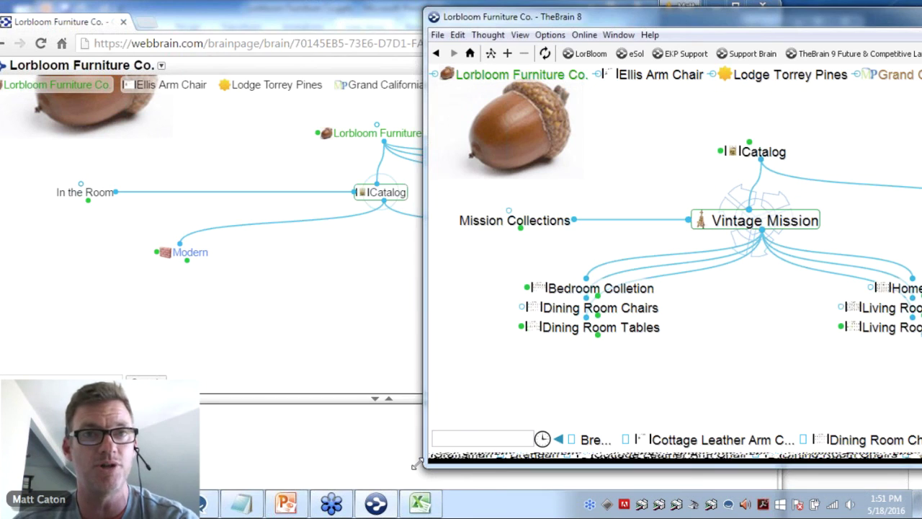
left_click_drag(415, 464, 516, 481)
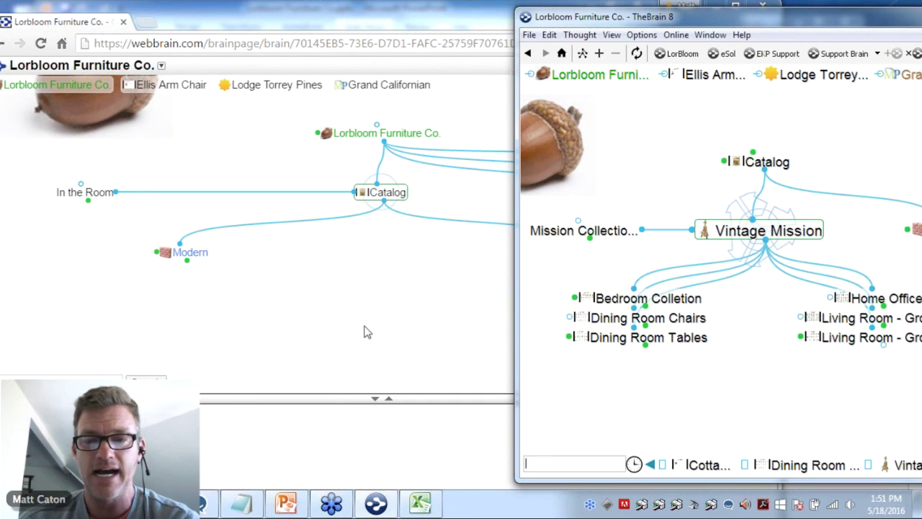
left_click(364, 331)
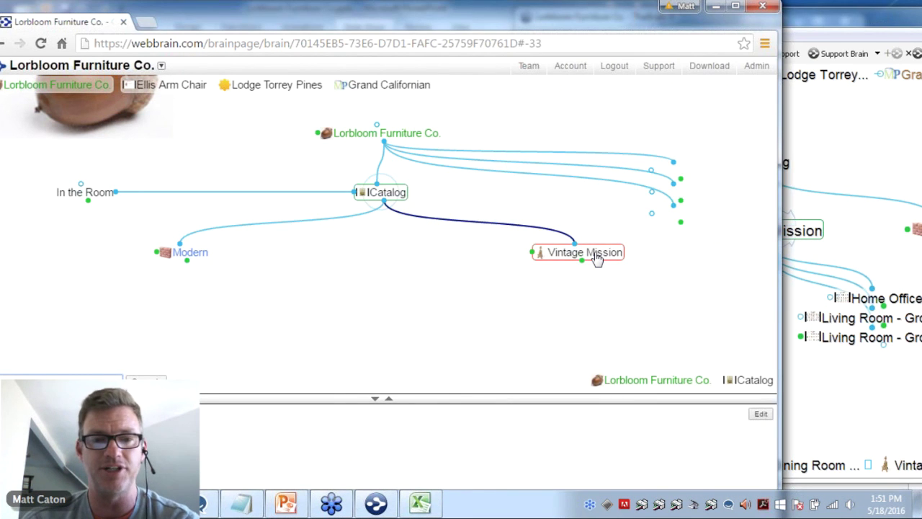
left_click(596, 257)
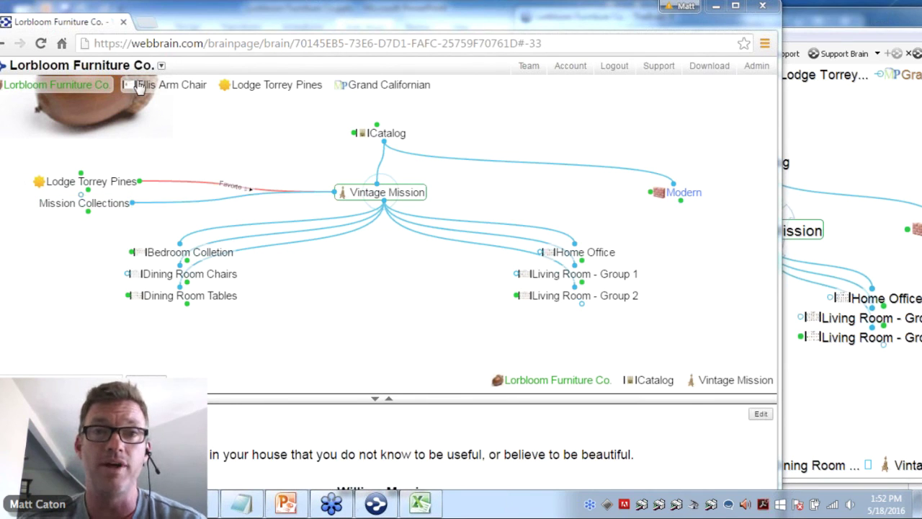
Open the Settings page for the Lorbloom Furniture Co. brain from the title menu
left_click(161, 66)
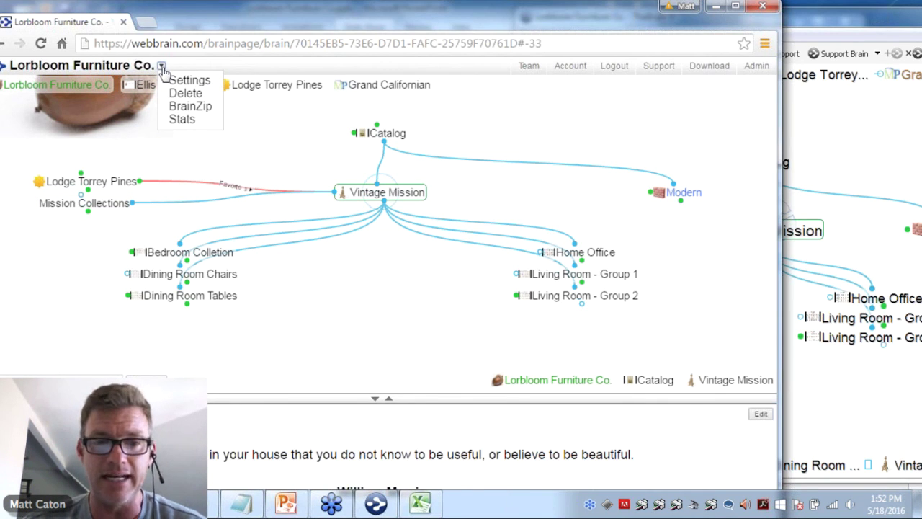
left_click(189, 83)
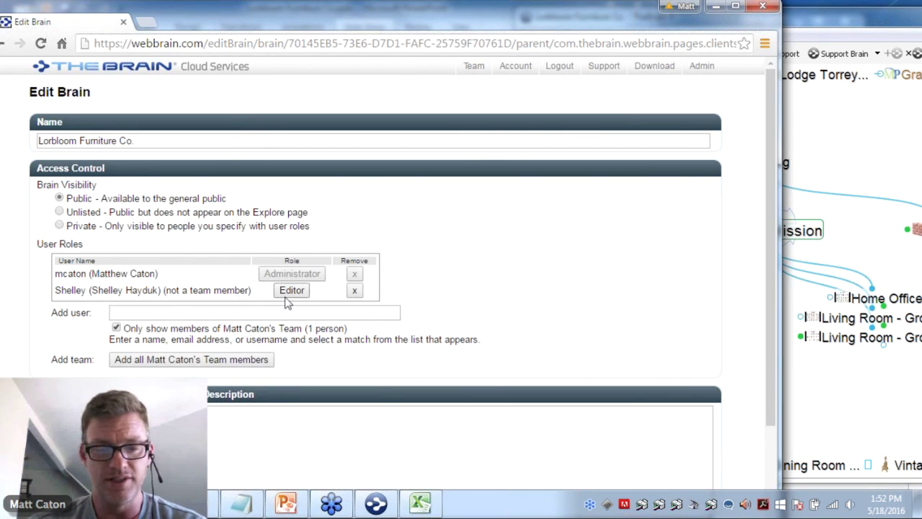
Add another user by username to the brain with Reader access
left_click(166, 313)
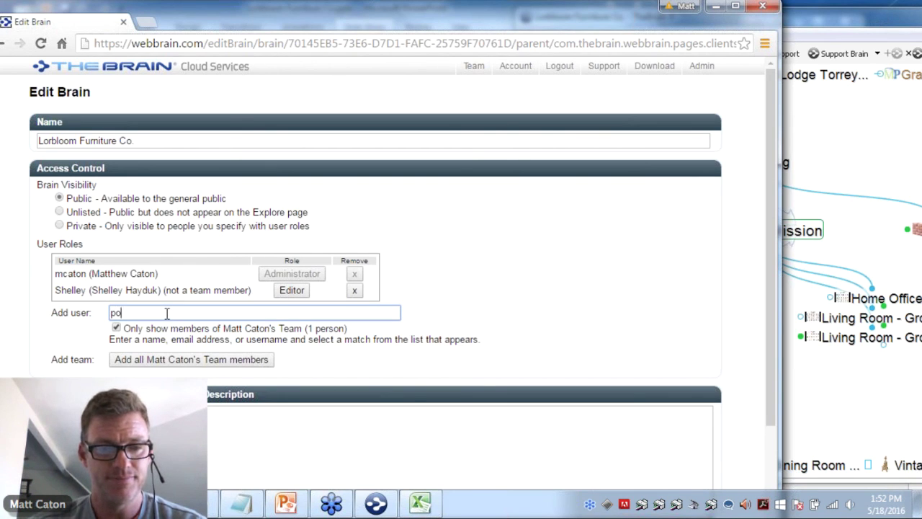
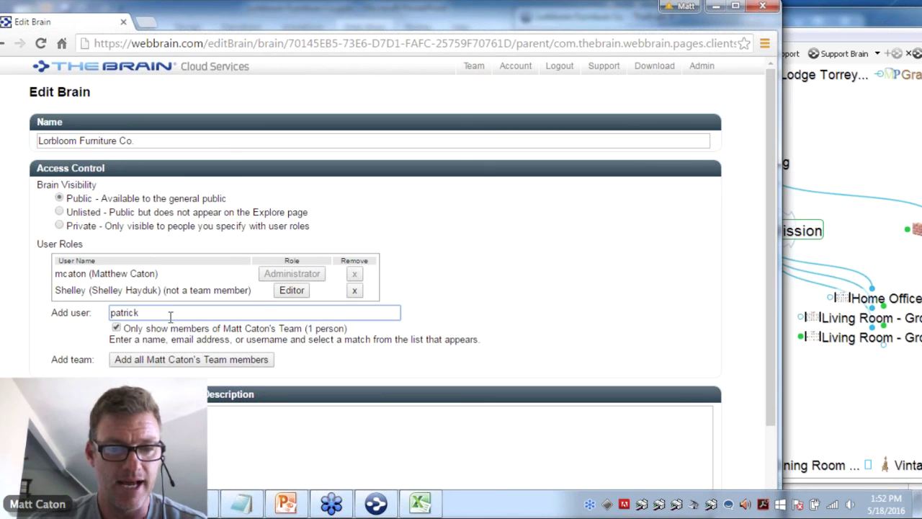
left_click(116, 328)
left_click(146, 311)
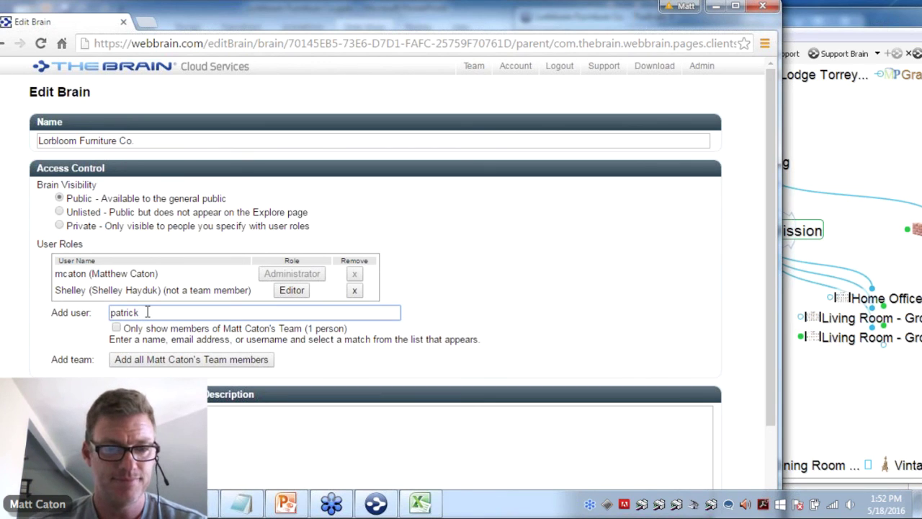
key("BackSpace")
key("BackSpace")
key("BackSpace")
key("BackSpace")
key("BackSpace")
key("BackSpace")
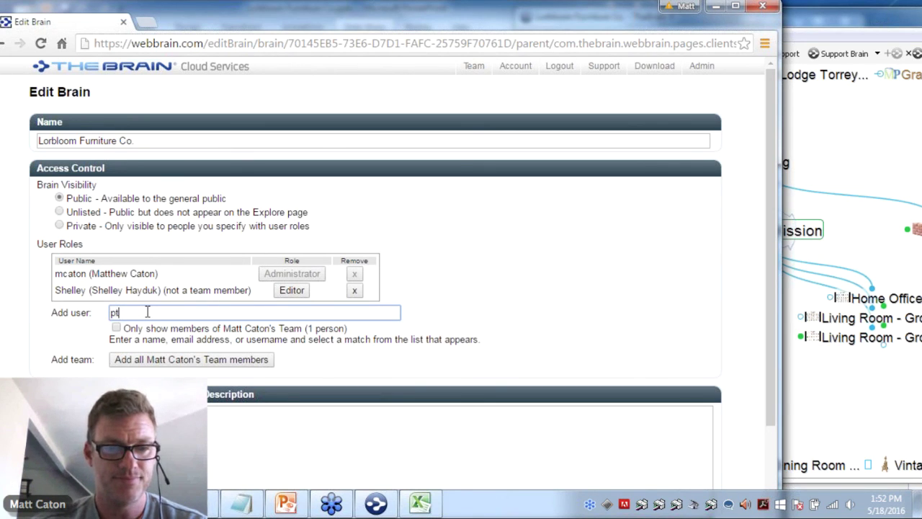
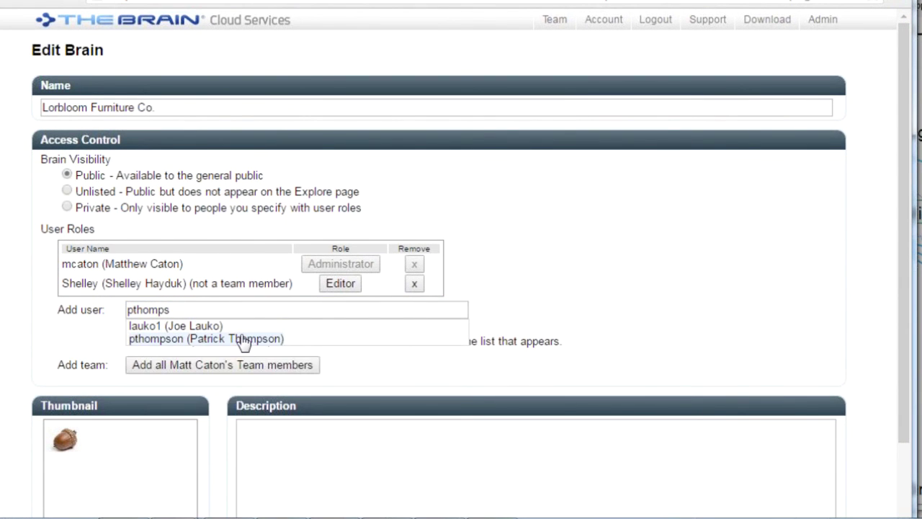
left_click(177, 309)
type("o")
key("BackSpace")
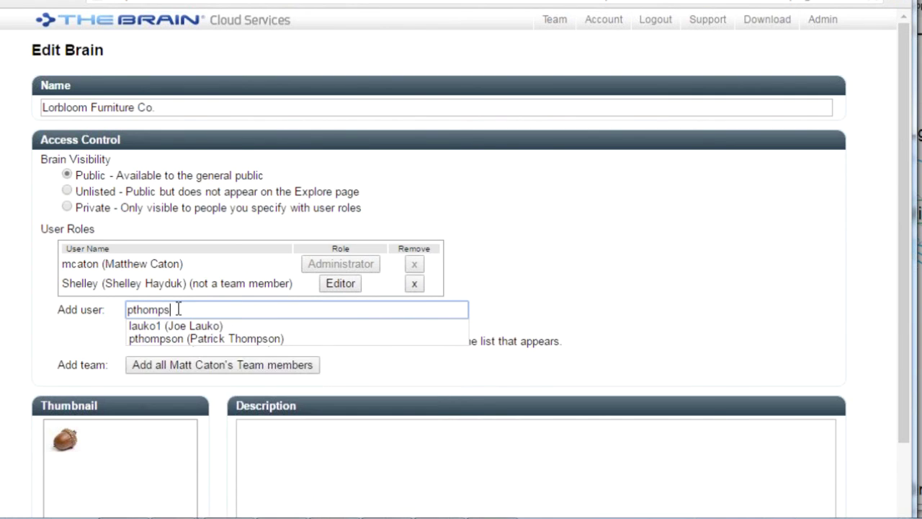
type("o")
left_click(218, 338)
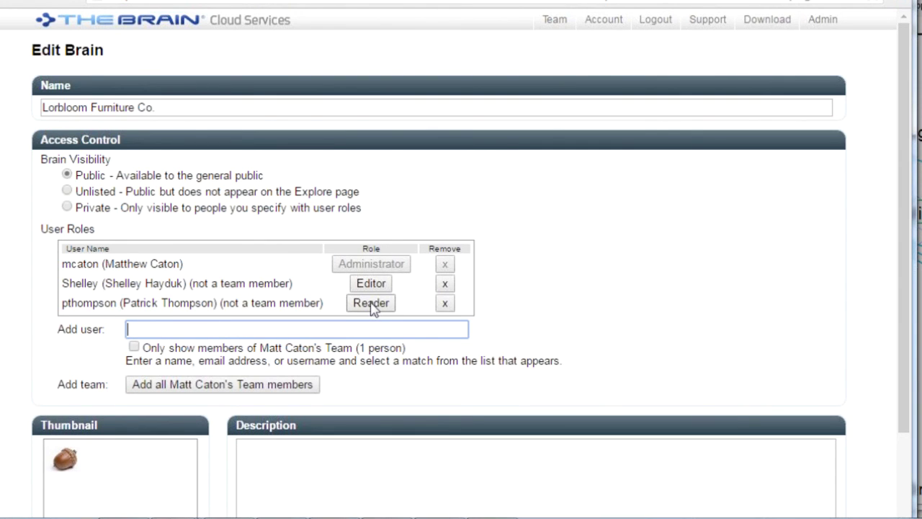
Maximize the browser and save the Edit Brain settings
left_click(688, 315)
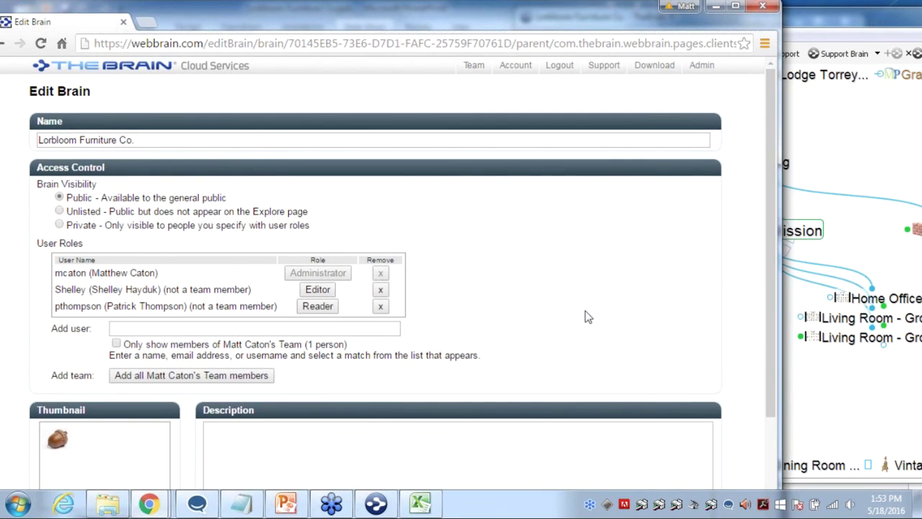
scroll(585, 317, "down", 3)
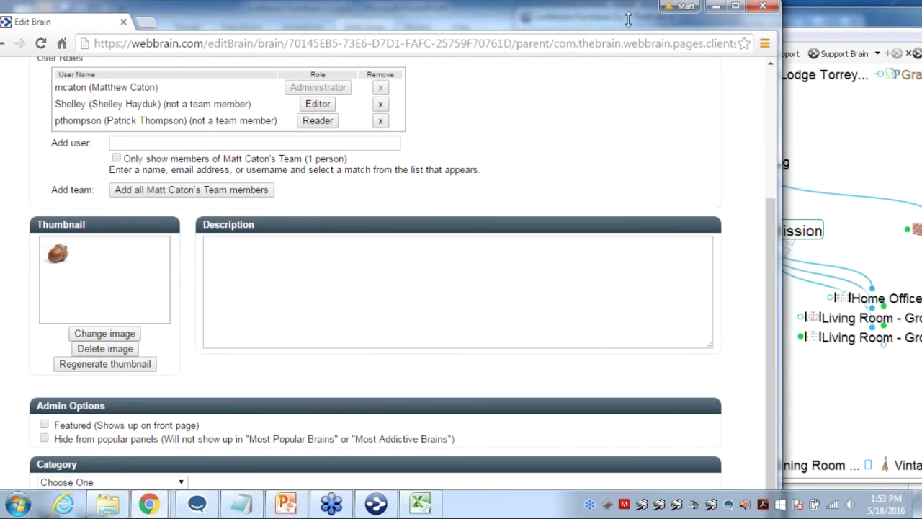
left_click_drag(628, 19, 631, 44)
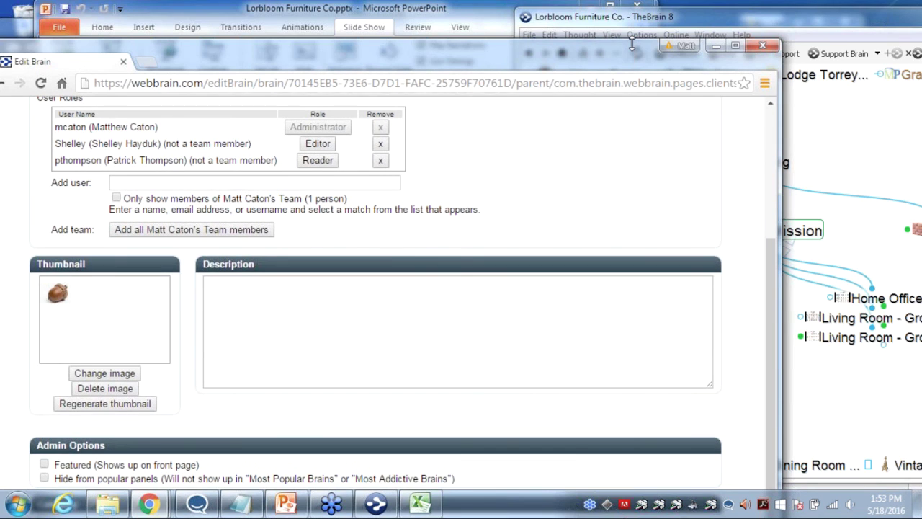
double_click(631, 45)
left_click(128, 444)
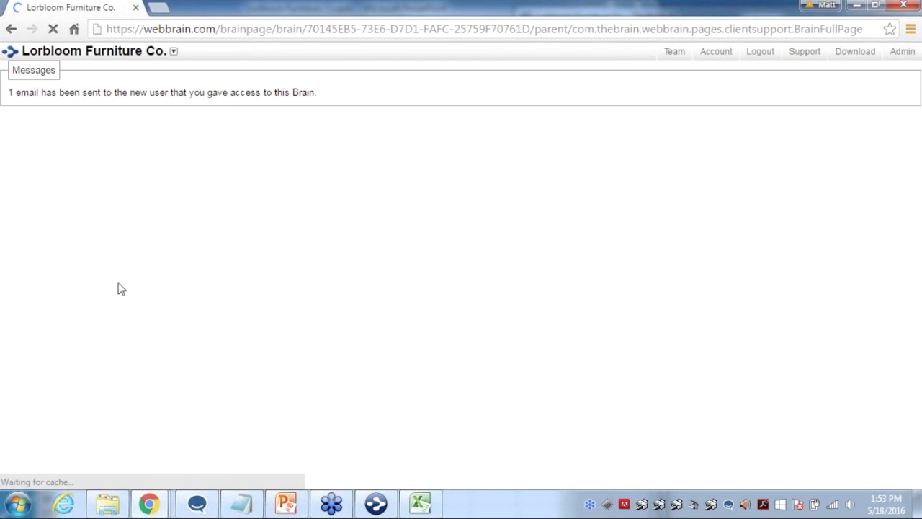
left_click(174, 53)
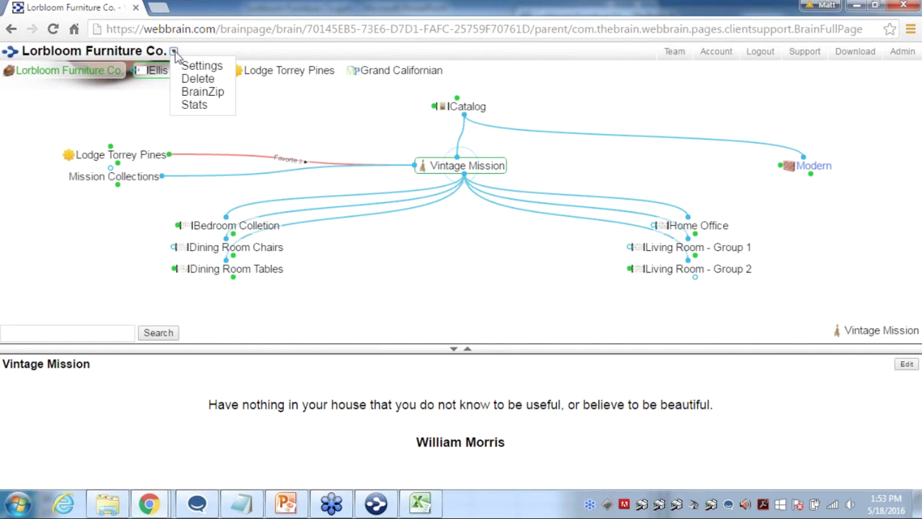
left_click(201, 65)
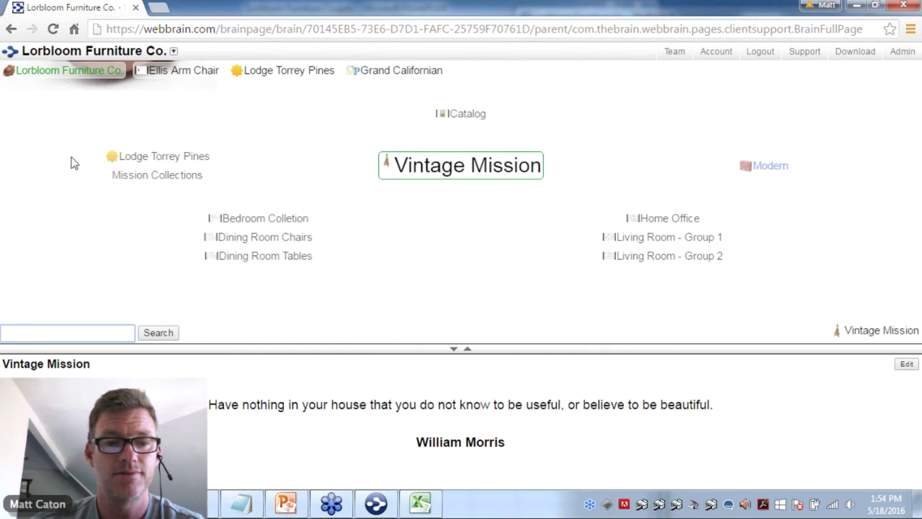
Open the Share dialog for Vintage Mission from the map's context menu and select the share link
right_click(70, 157)
right_click(53, 122)
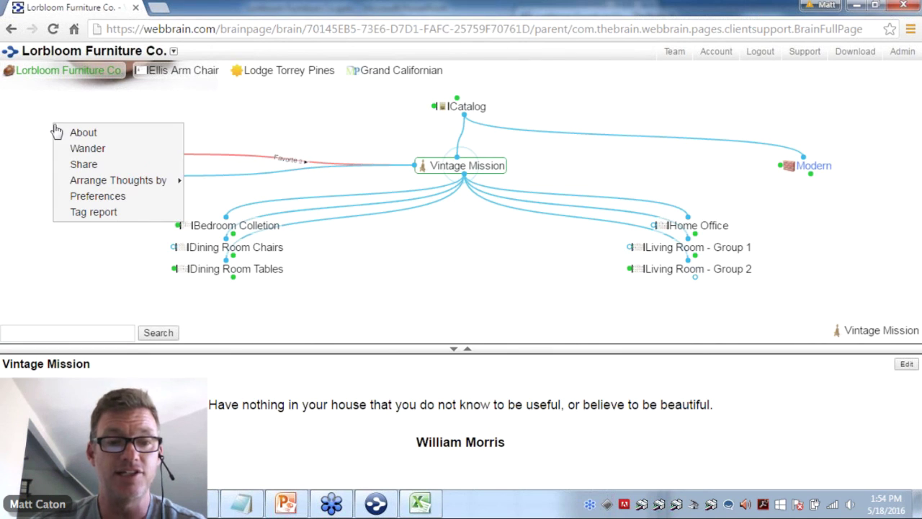
left_click(84, 165)
left_click(435, 209)
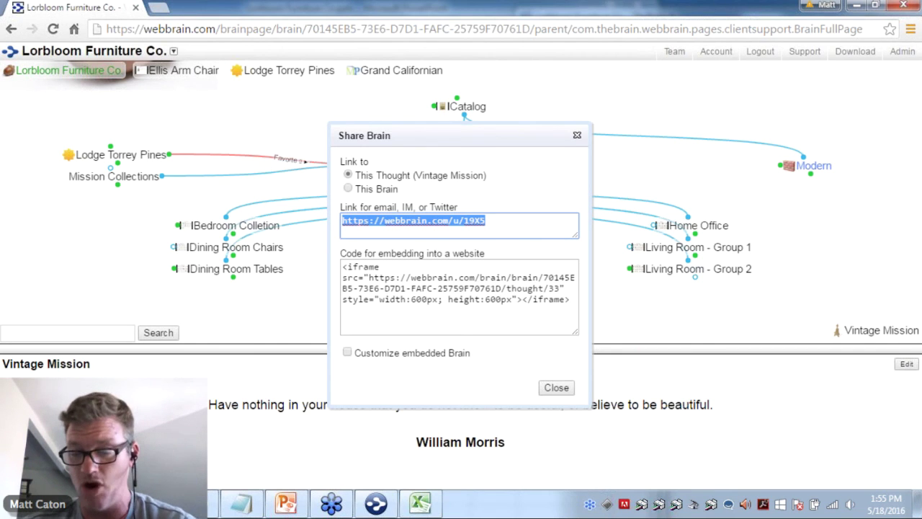
Close the Share Brain dialog to reveal the Vintage Mission map
key("alt+Tab")
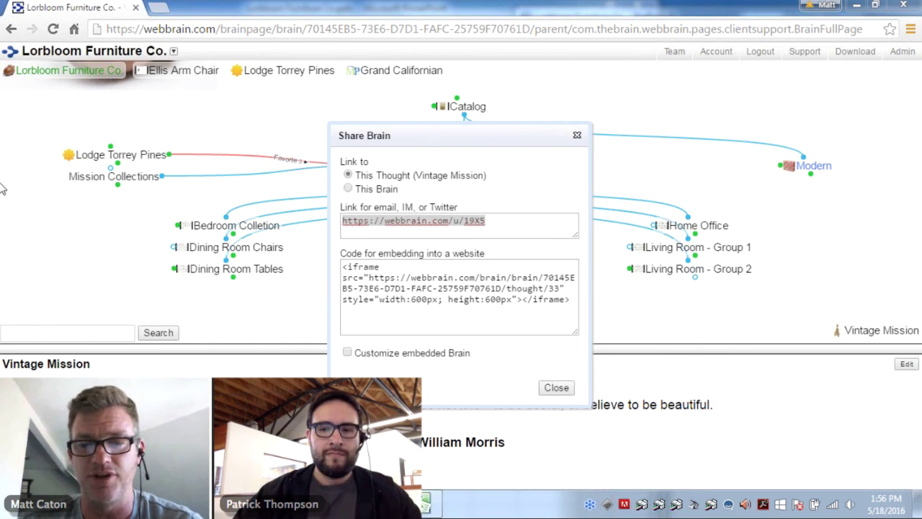
left_click(561, 389)
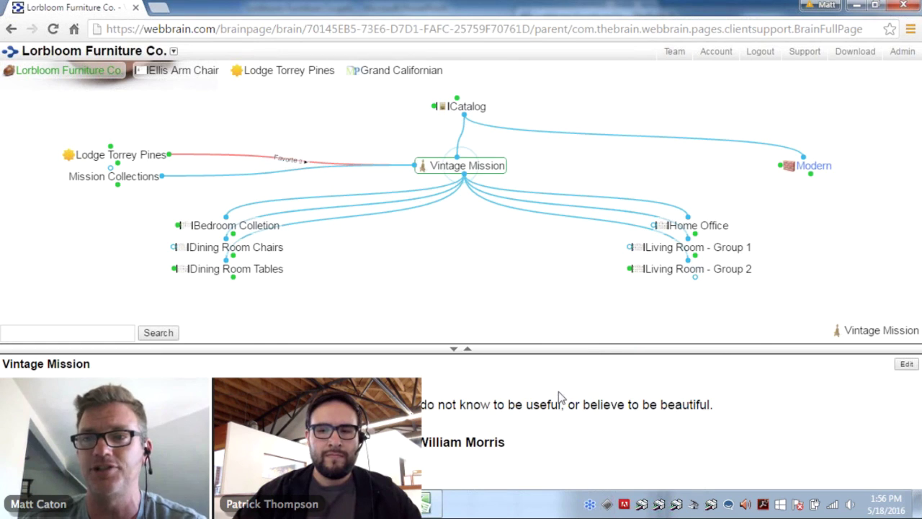
Minimize the browser, widen TheBrain 8, centre Modern and add it to a selection list
left_click(854, 6)
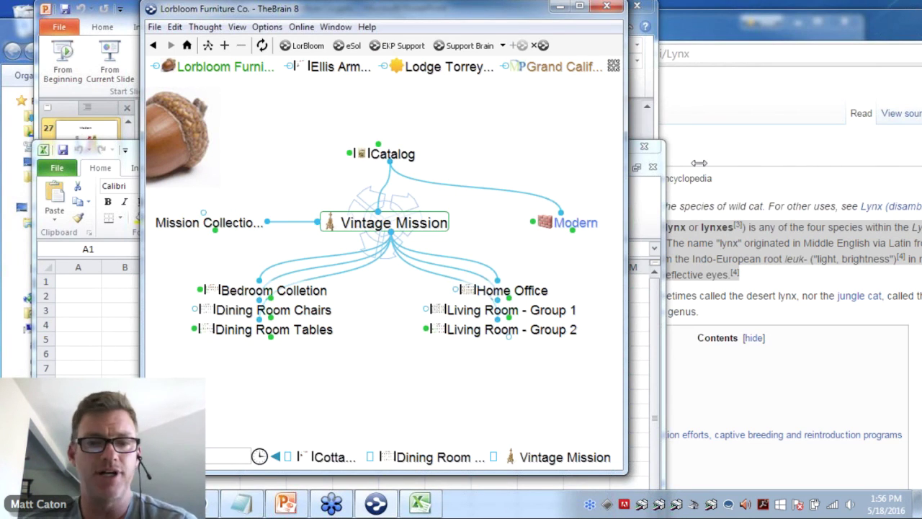
left_click_drag(699, 163, 872, 162)
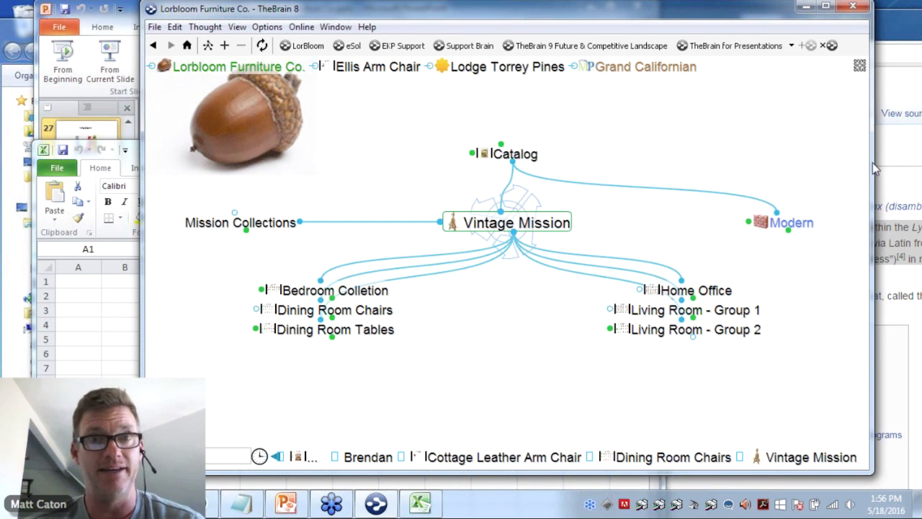
left_click(792, 224)
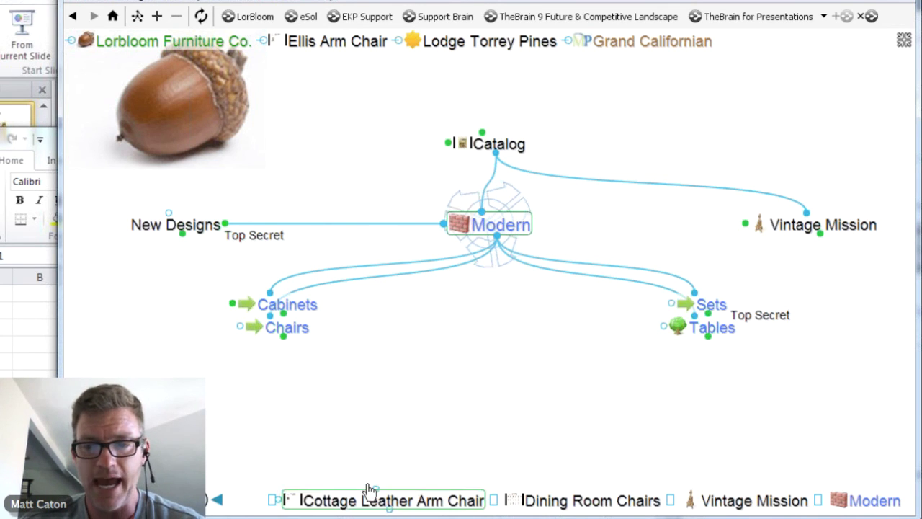
left_click(522, 232, "ctrl")
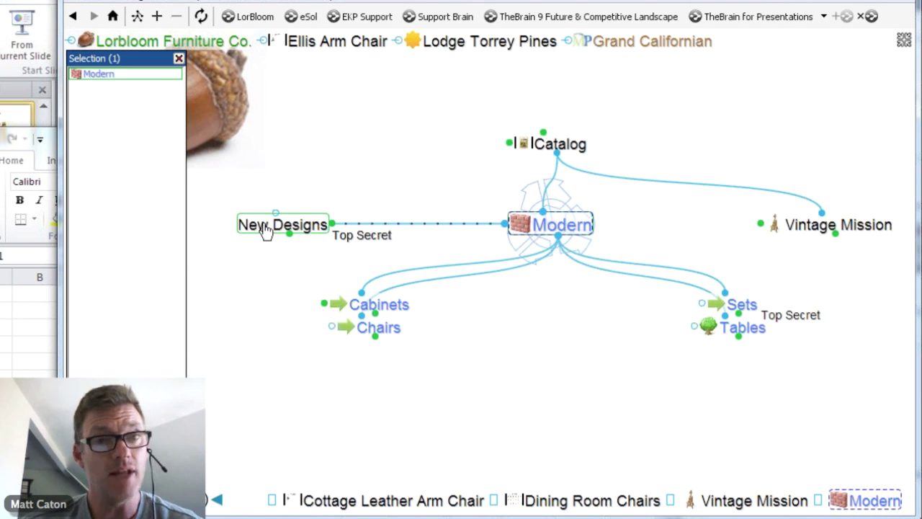
Crawl the brain from Modern childward and jumpward up to 4 clicks away, selecting 45 thoughts
right_click(124, 106)
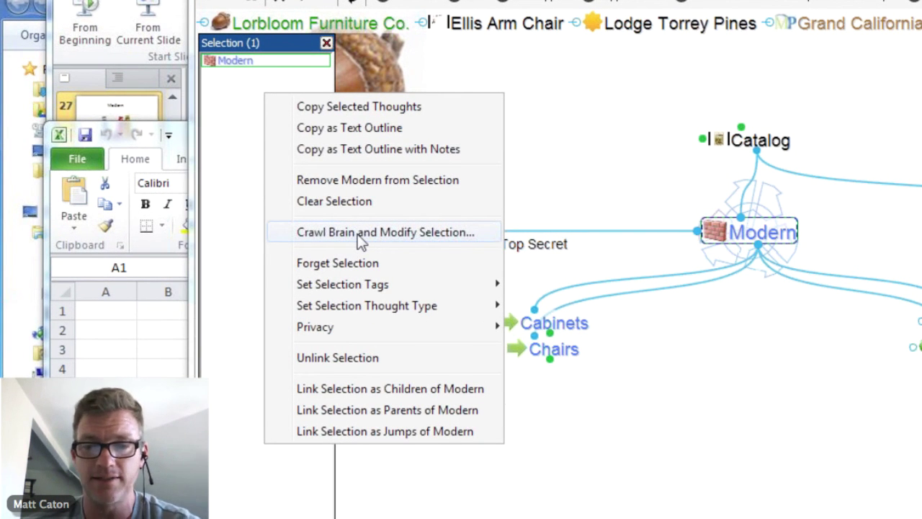
left_click(360, 240)
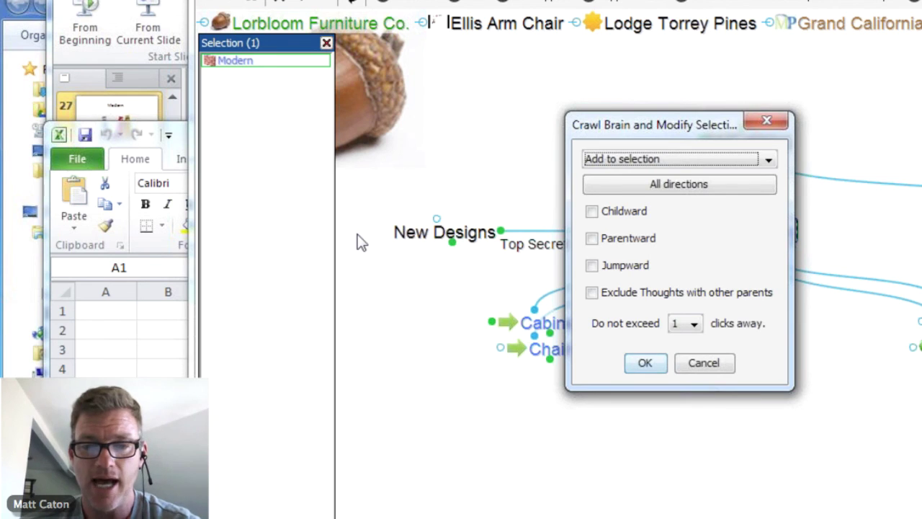
left_click(592, 213)
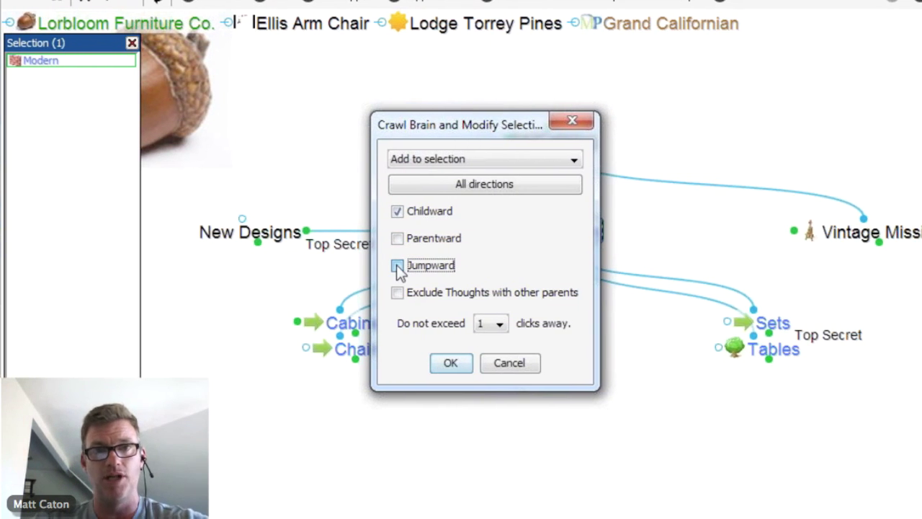
left_click(591, 266)
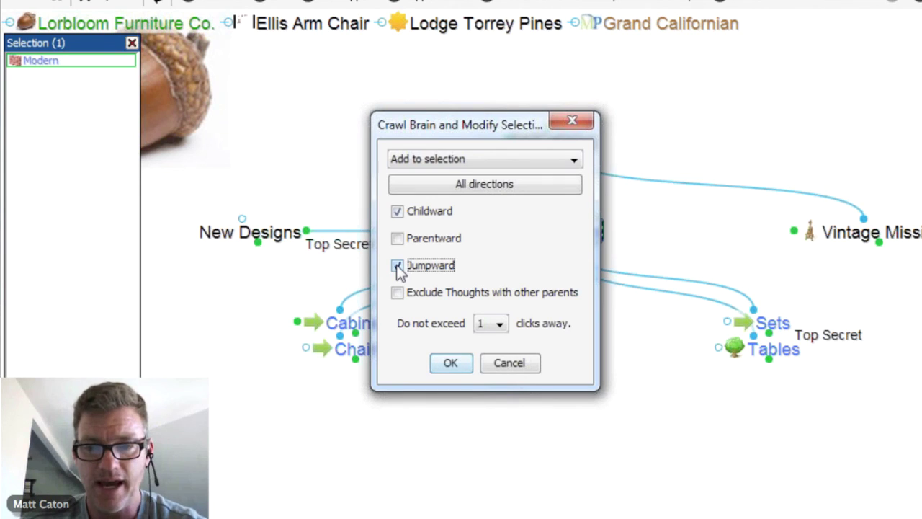
left_click(501, 327)
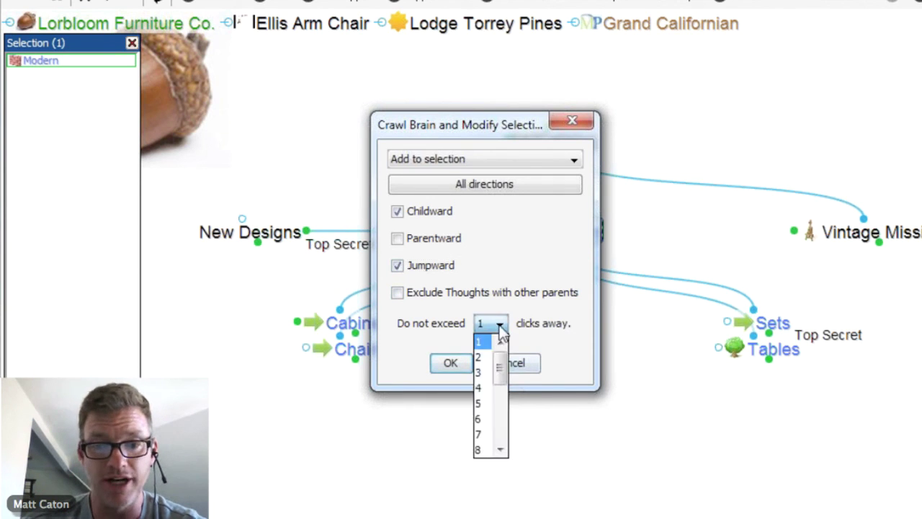
left_click(483, 388)
left_click(454, 362)
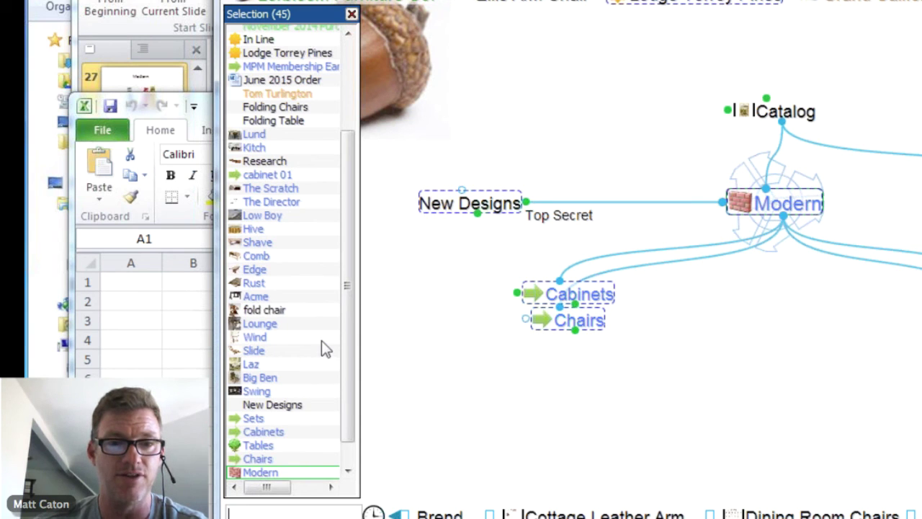
Copy the 45 selected thoughts and create a new brain named 'Modern'
right_click(322, 342)
left_click(358, 263)
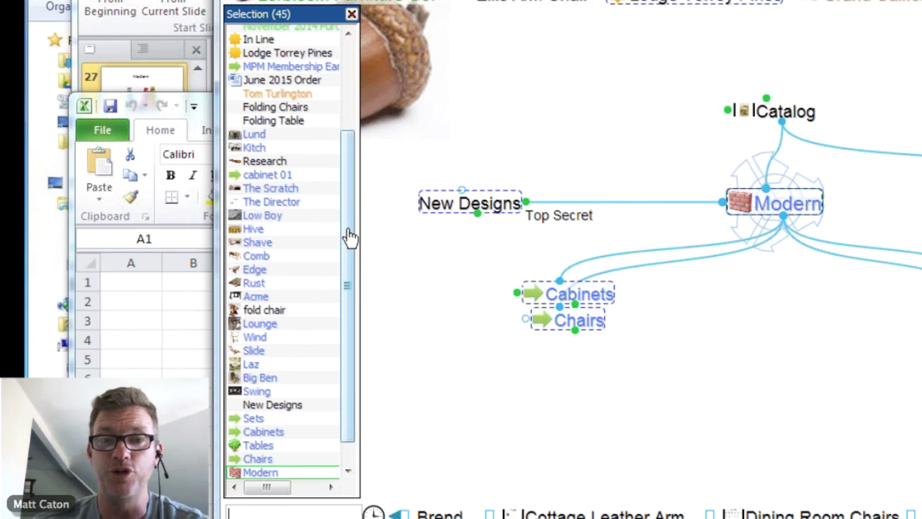
key("alt+f")
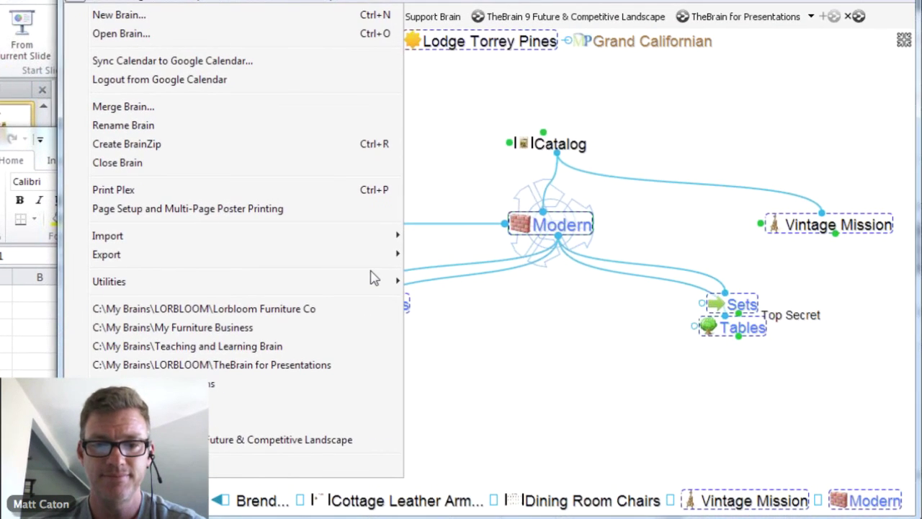
key("ctrl+n")
type("Modern")
key("Return")
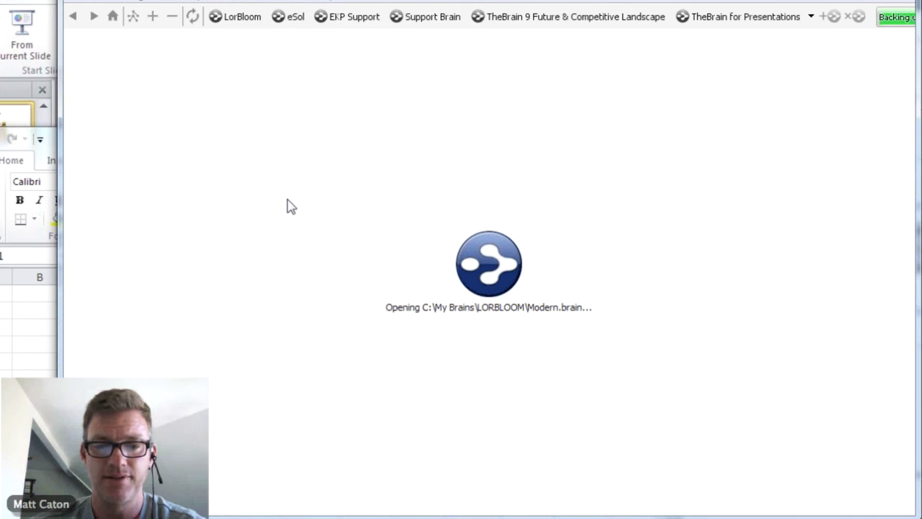
Paste the copied thoughts into the empty Modern brain, creating 61 thoughts
right_click(314, 309)
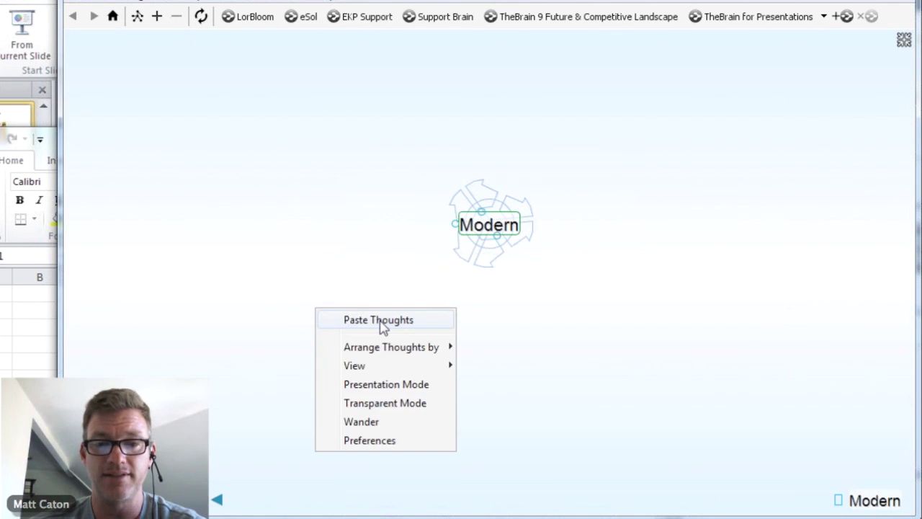
left_click(381, 323)
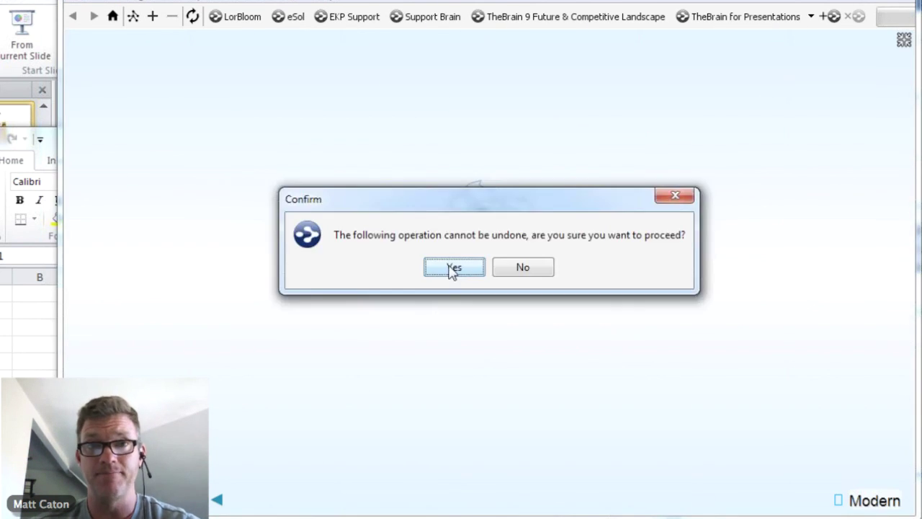
left_click(450, 268)
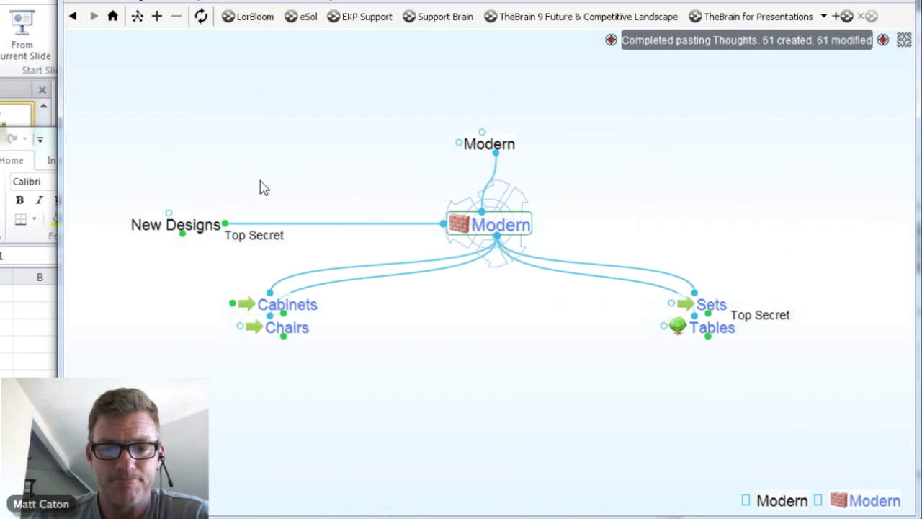
Go through New Designs to the distributor's thought and tick Private so its name turns red
left_click(196, 228)
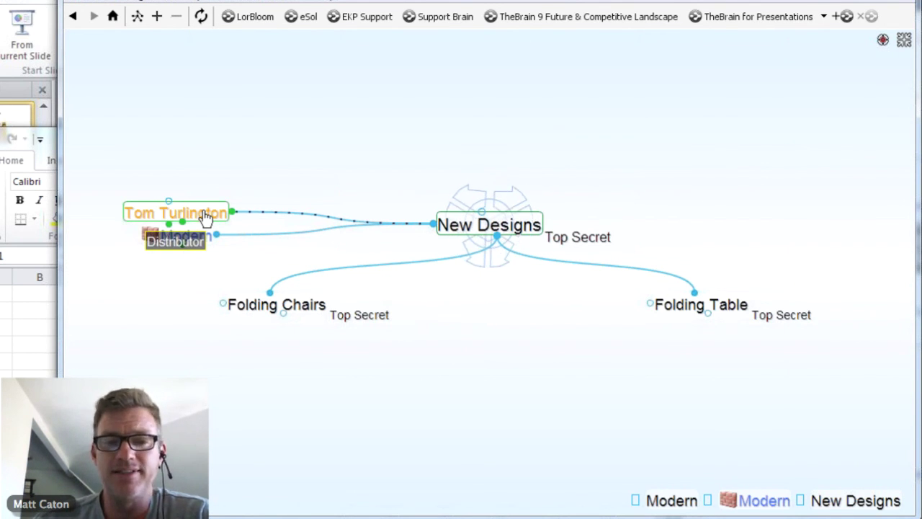
left_click(206, 216)
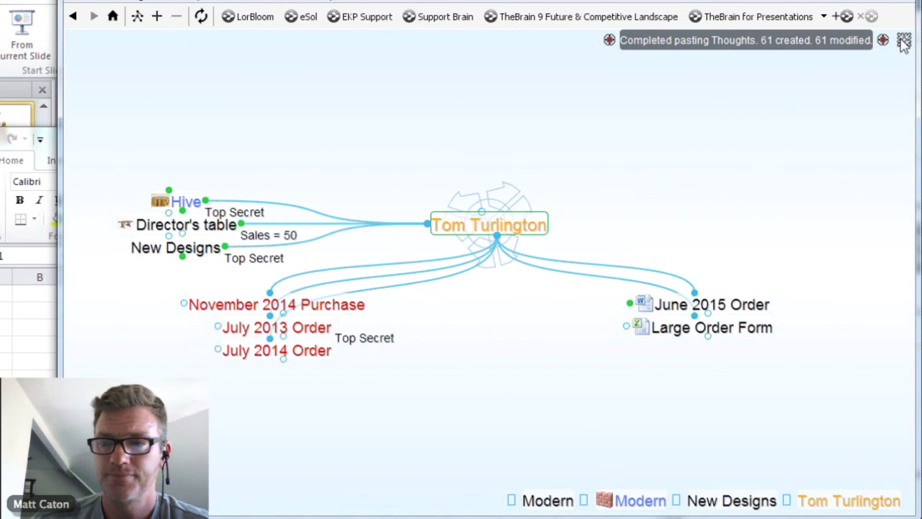
left_click(780, 490)
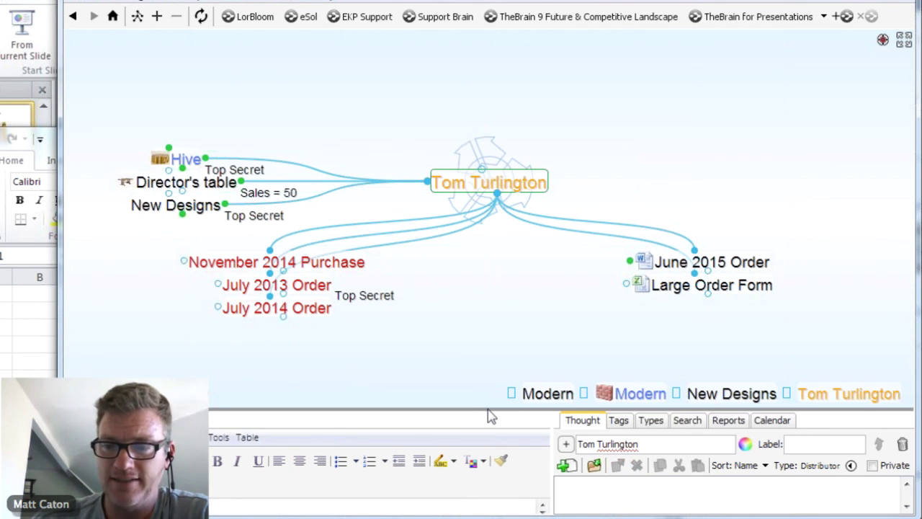
left_click(494, 157)
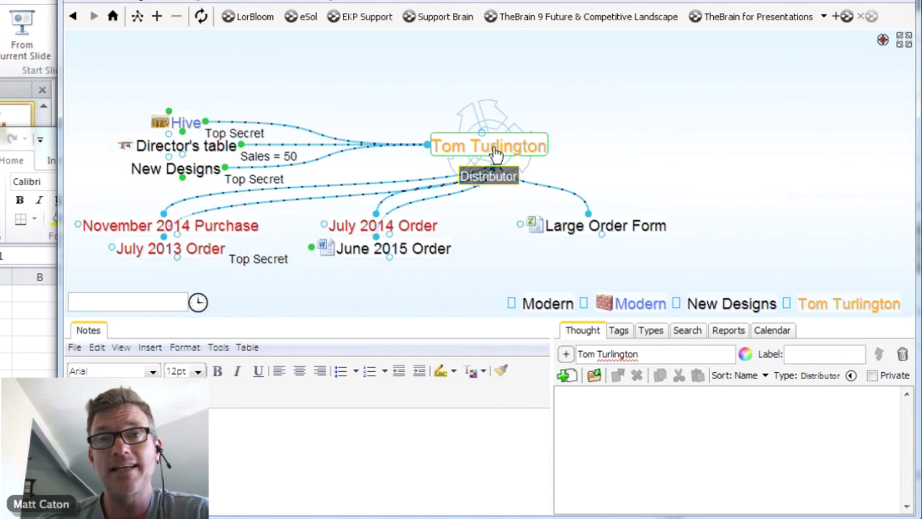
left_click(872, 377)
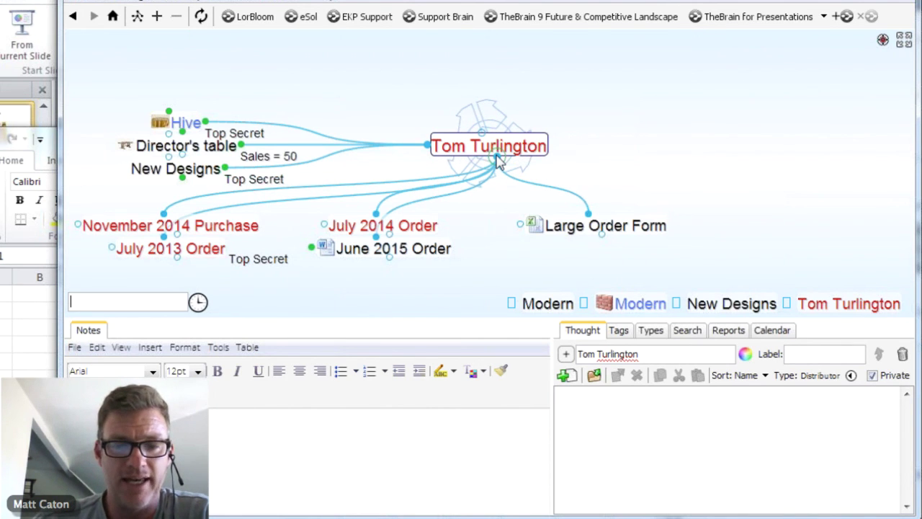
Select the distributor's five linked order and form thoughts and make them all private
key("ctrl+a")
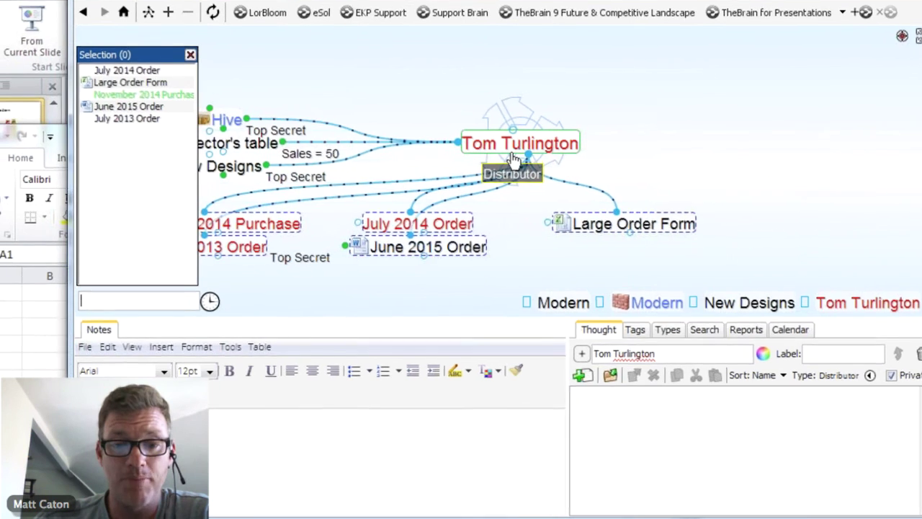
right_click(115, 113)
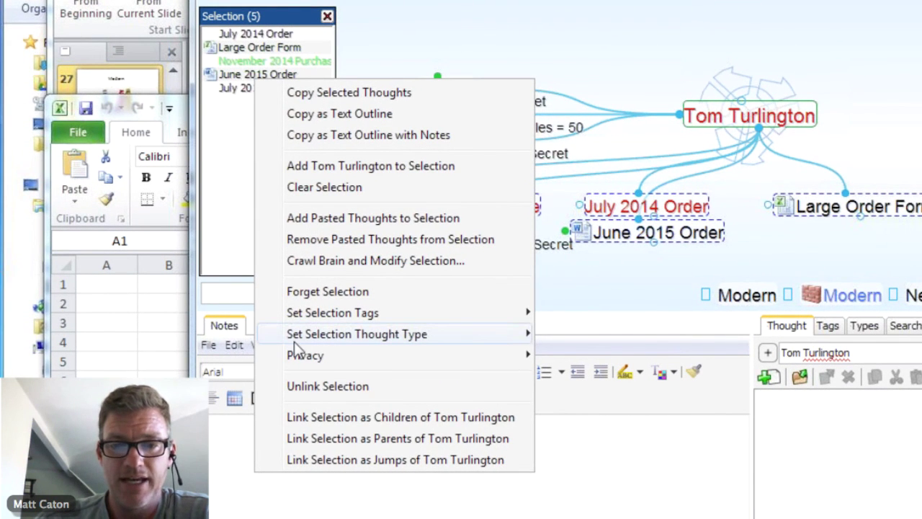
mouse_move(303, 355)
left_click(616, 356)
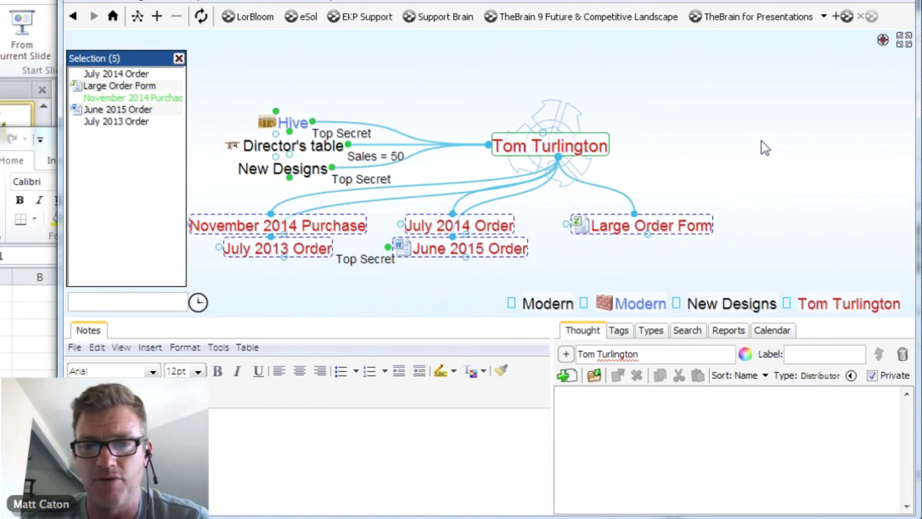
Run an All > Special > Private Thoughts report listing 12 thoughts and widen the reports area
left_click(179, 59)
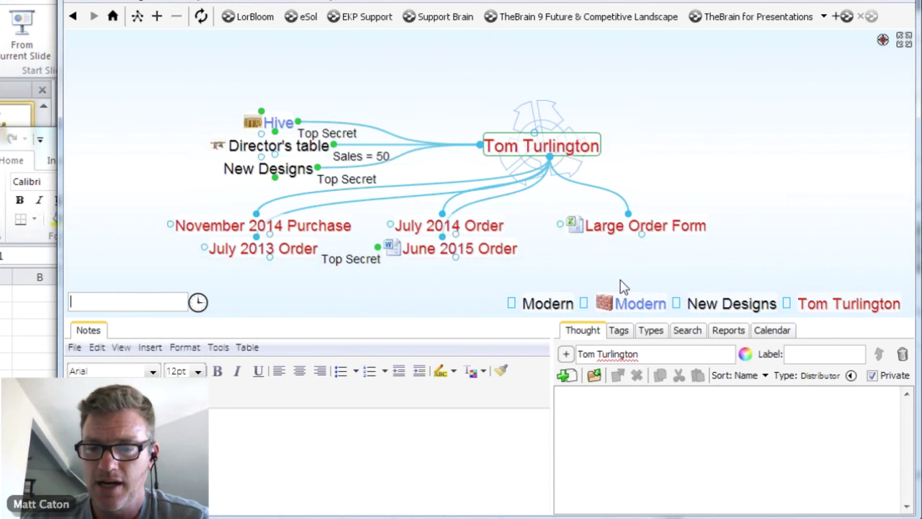
left_click(726, 330)
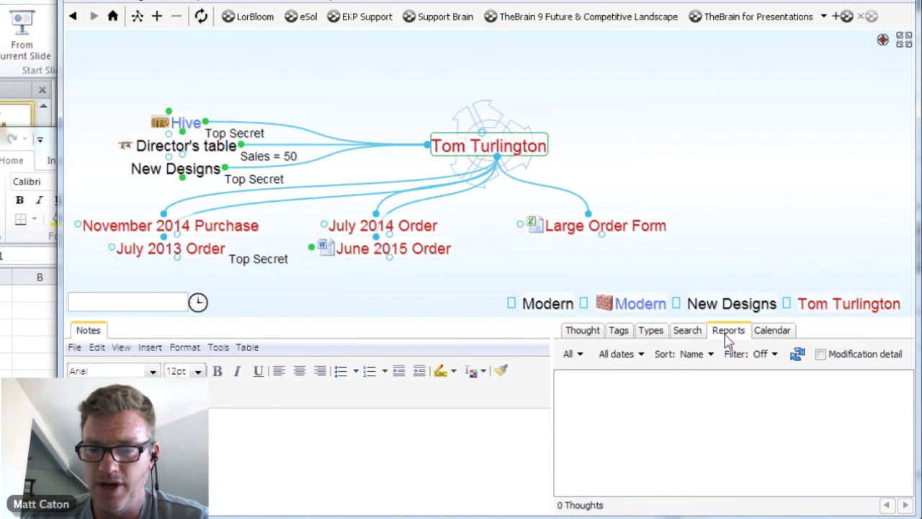
left_click(576, 354)
mouse_move(605, 470)
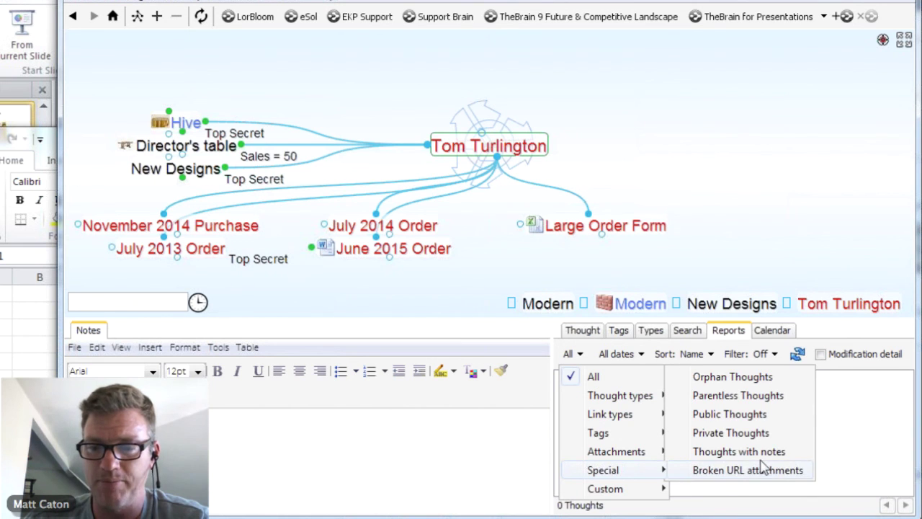
left_click(756, 435)
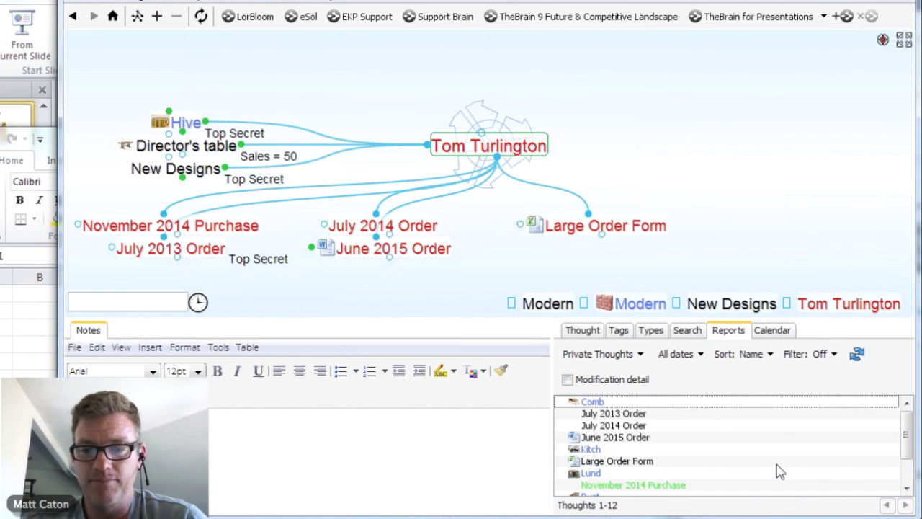
scroll(779, 471, "down", 3)
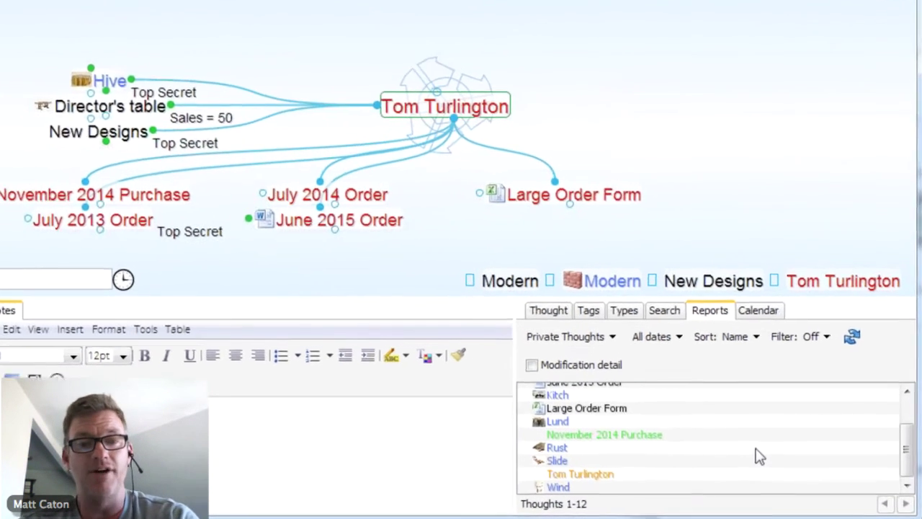
scroll(759, 455, "up", 2)
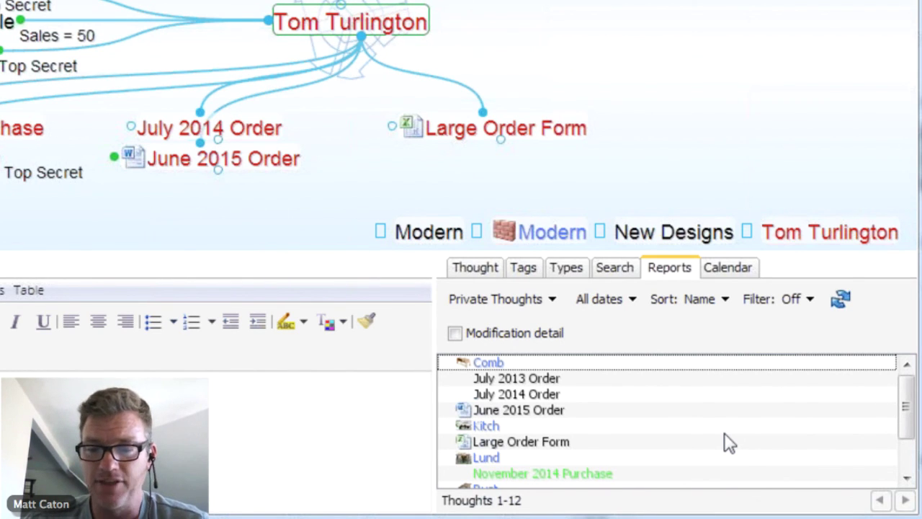
scroll(793, 430, "down", 1)
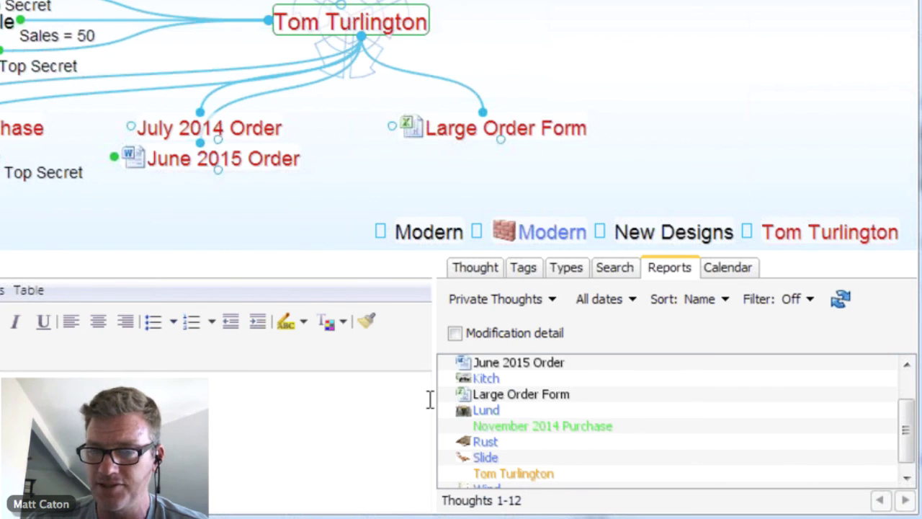
left_click_drag(432, 398, 213, 414)
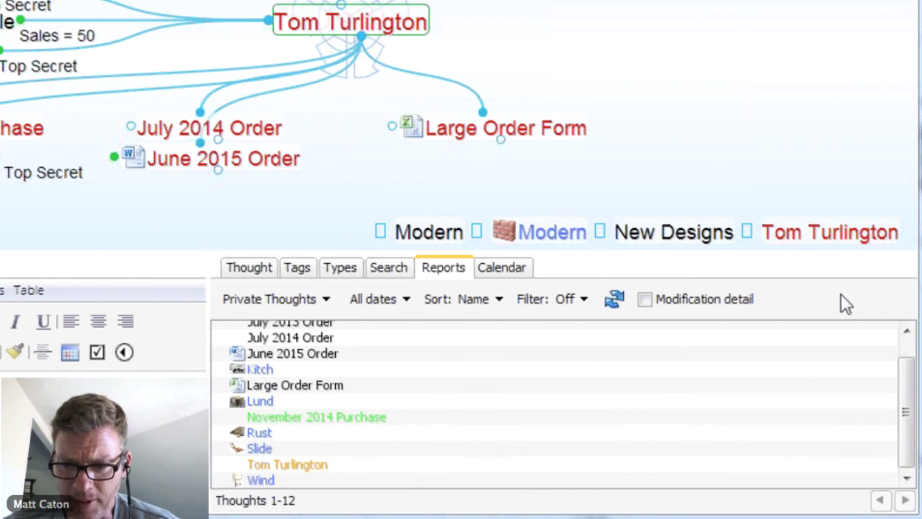
Set the report filter to Normal, then to Inverse, hiding the private thoughts from the map
left_click(584, 300)
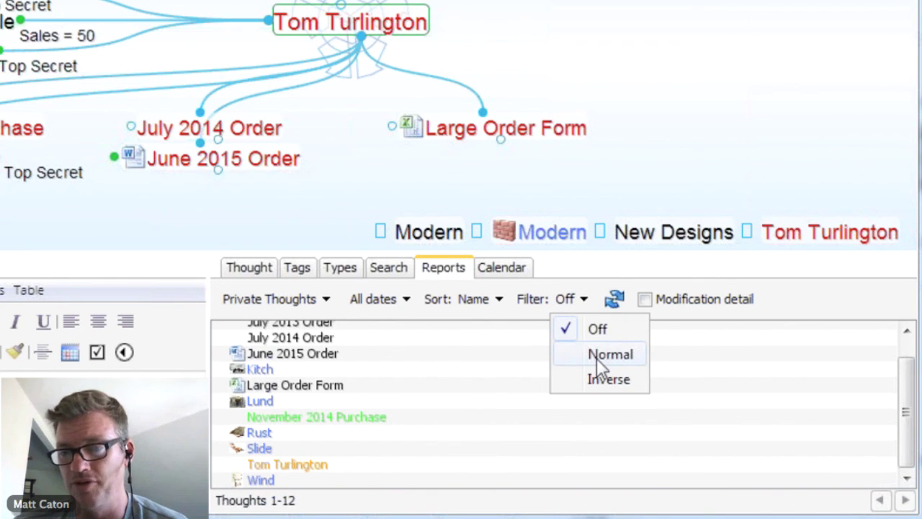
left_click(596, 357)
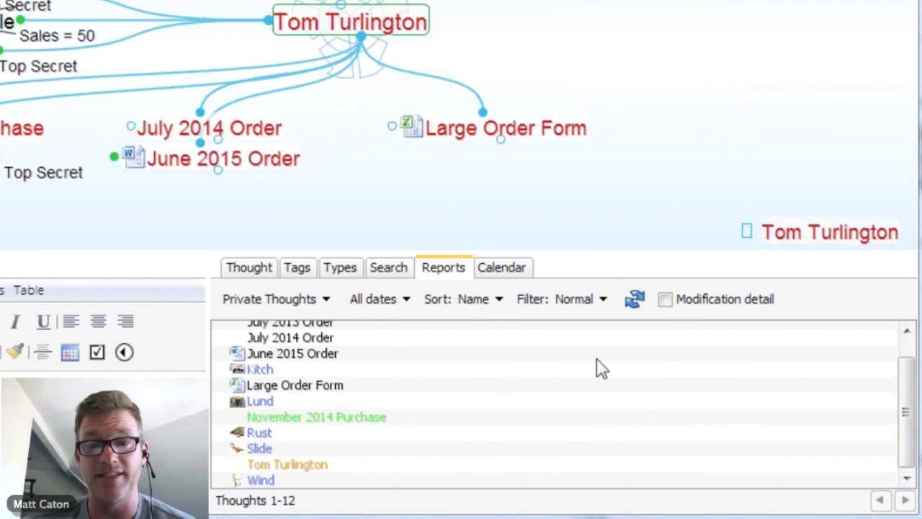
left_click(603, 299)
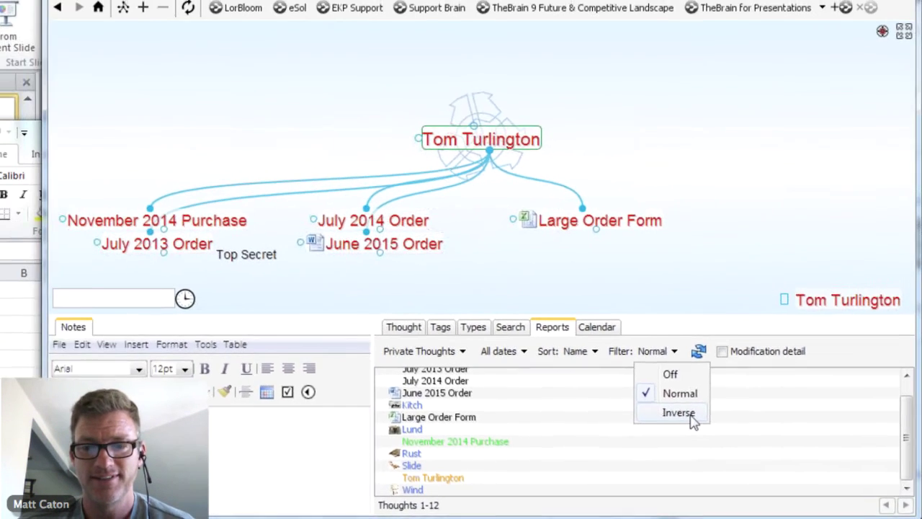
left_click(681, 412)
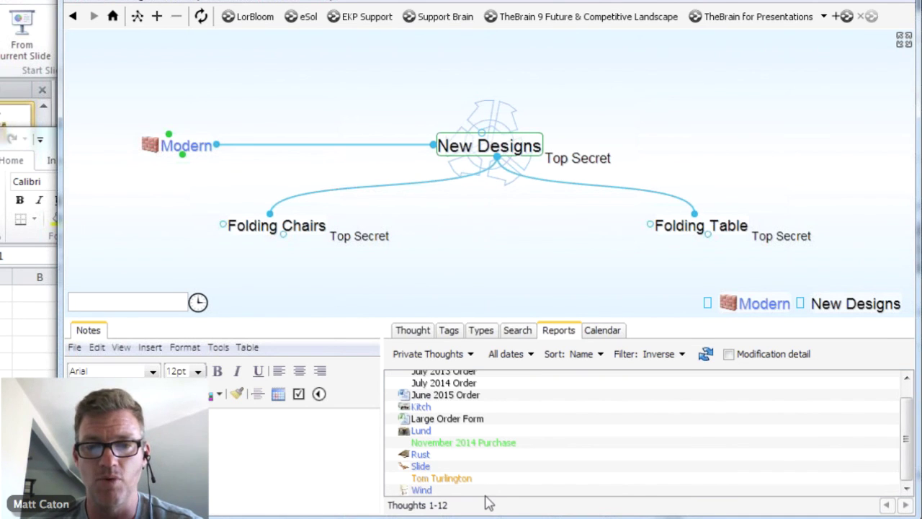
Navigate via Folding Chairs, New Designs, Modern and fold chair to Chairs, then set Filter to Off
left_click(281, 230)
left_click(489, 129)
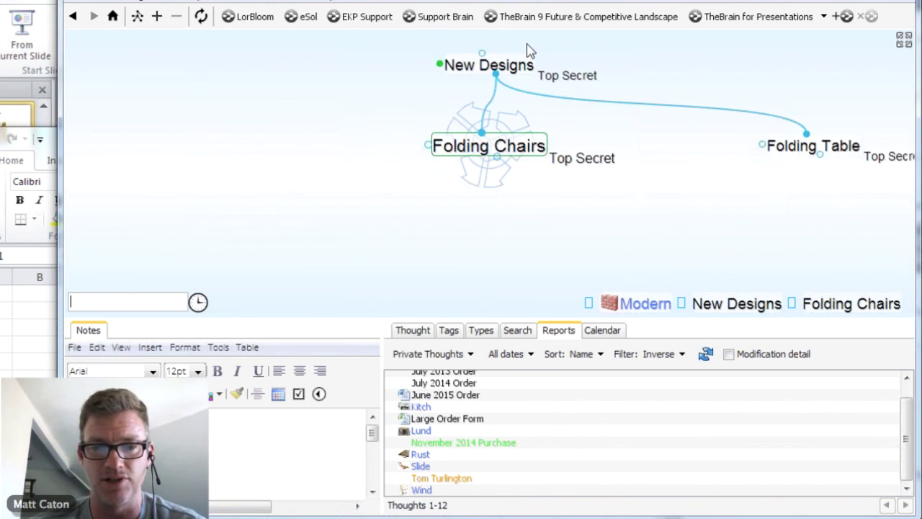
left_click(189, 148)
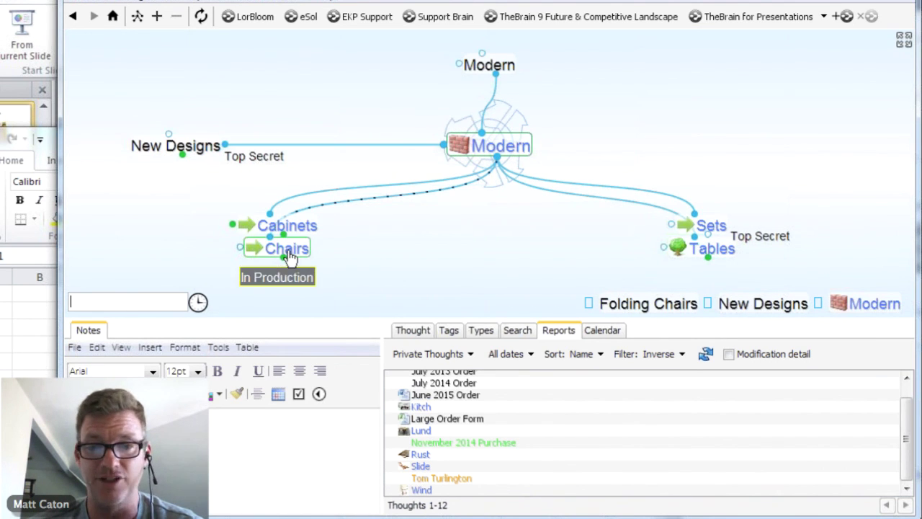
left_click(287, 249)
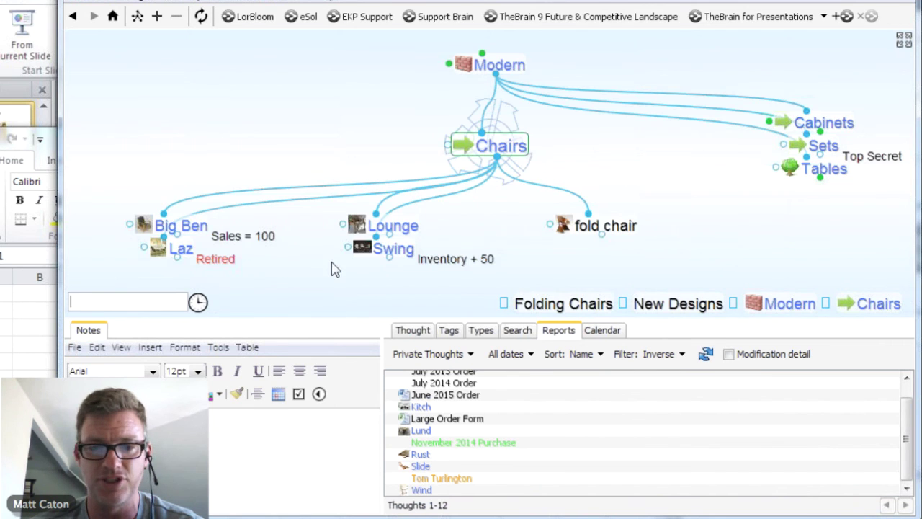
left_click(623, 227)
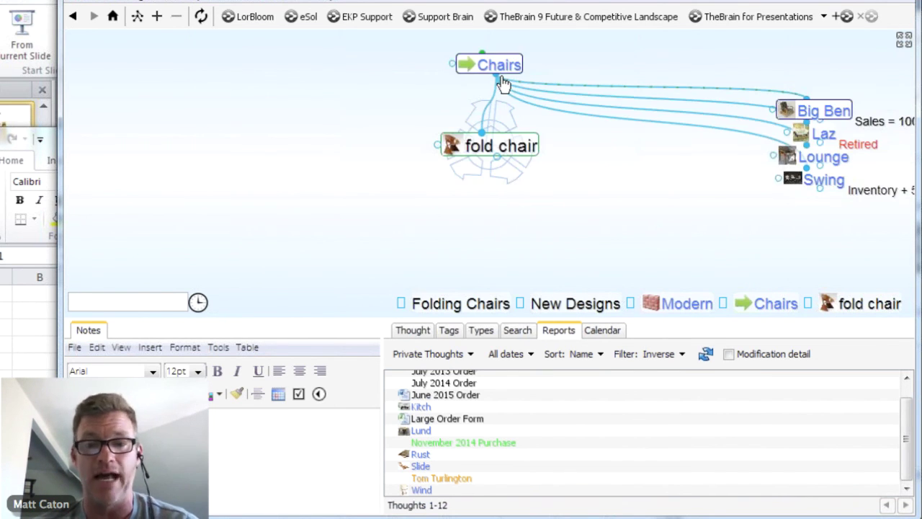
left_click(502, 79)
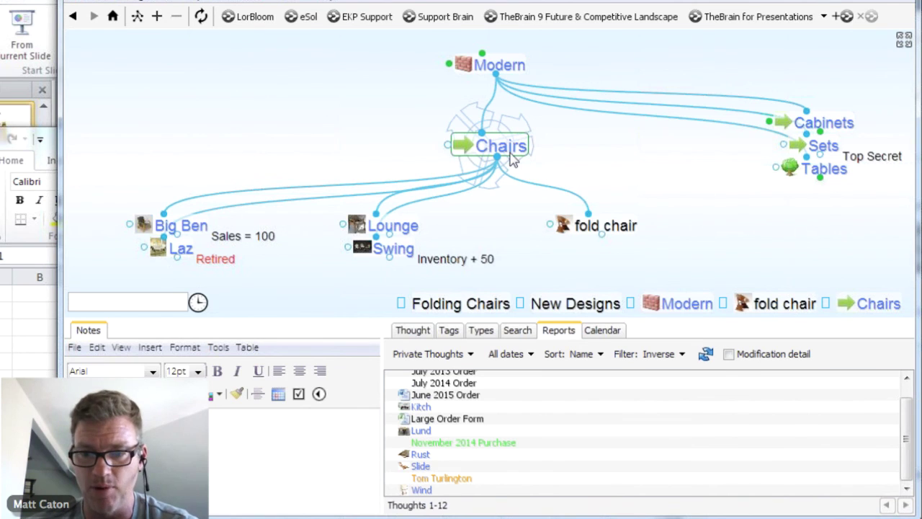
left_click(680, 356)
left_click(681, 377)
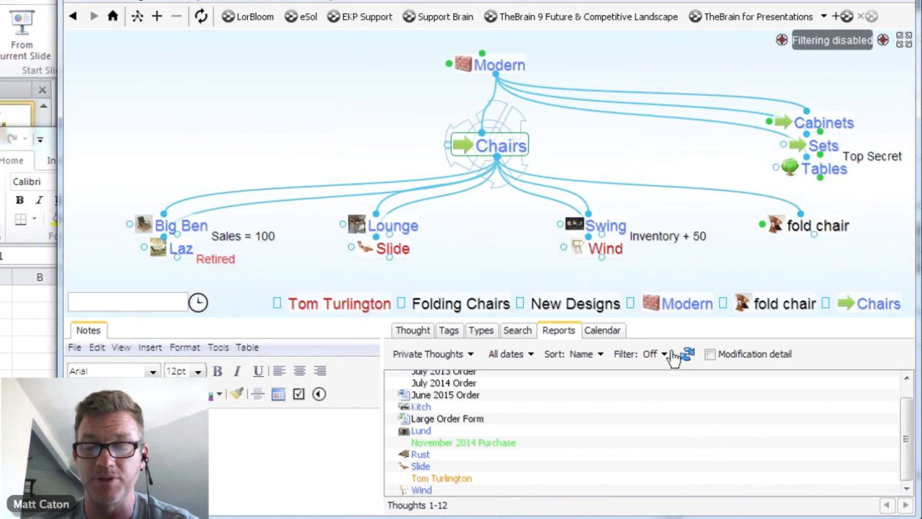
left_click(605, 248)
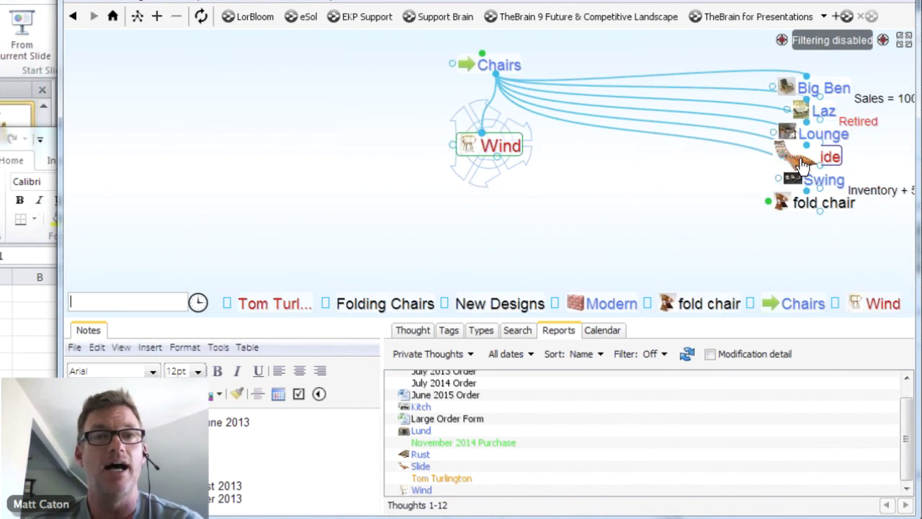
left_click(802, 163)
left_click(499, 65)
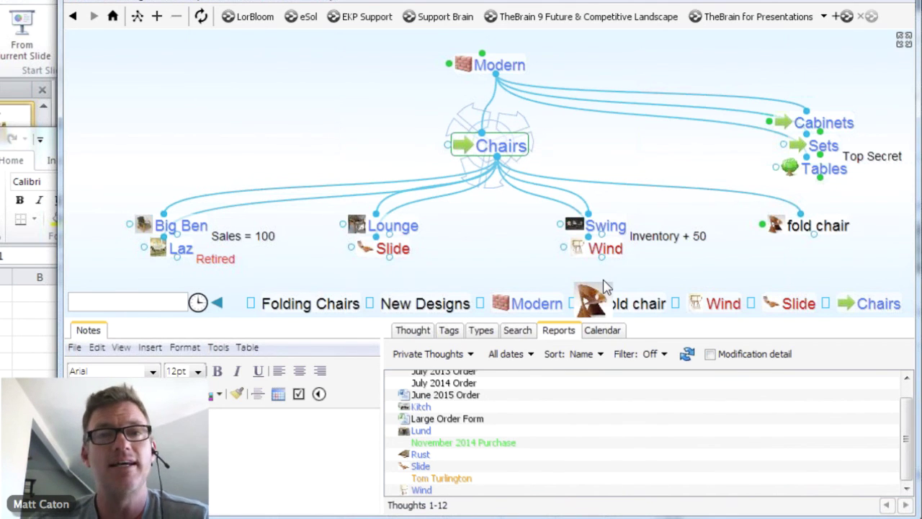
left_click(513, 354)
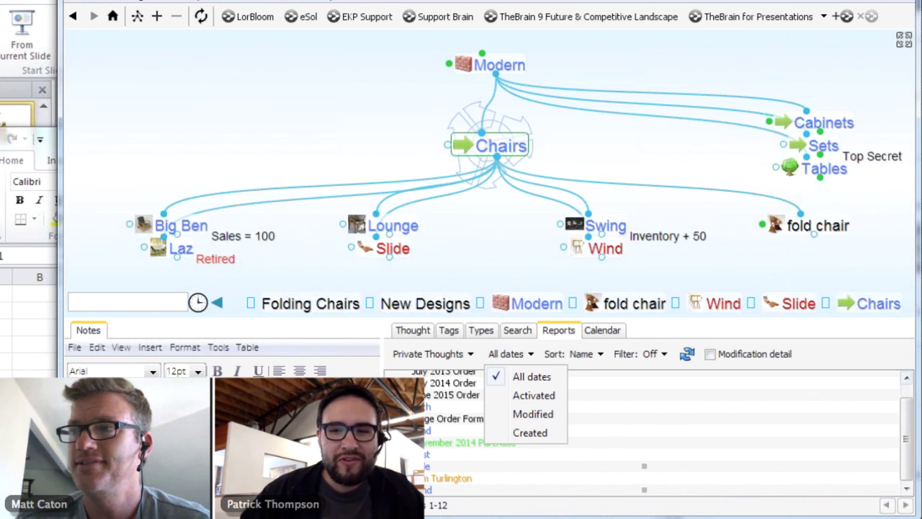
Close the date range options and chair image preview, then open the Lorbloom Furniture Co. brain
left_click(572, 203)
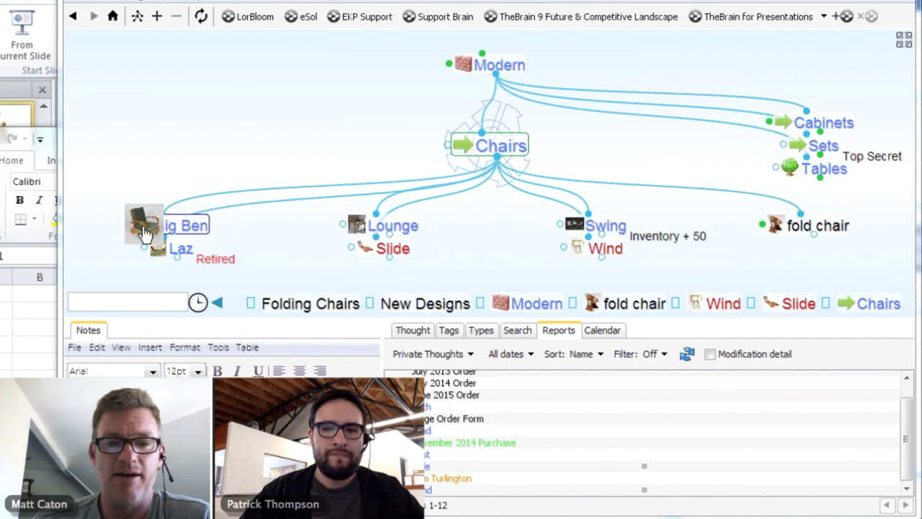
mouse_move(144, 233)
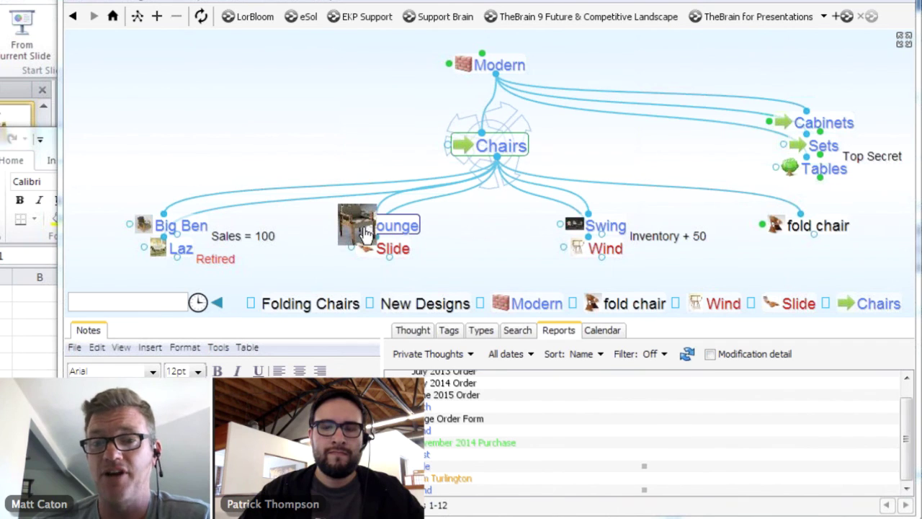
mouse_move(366, 233)
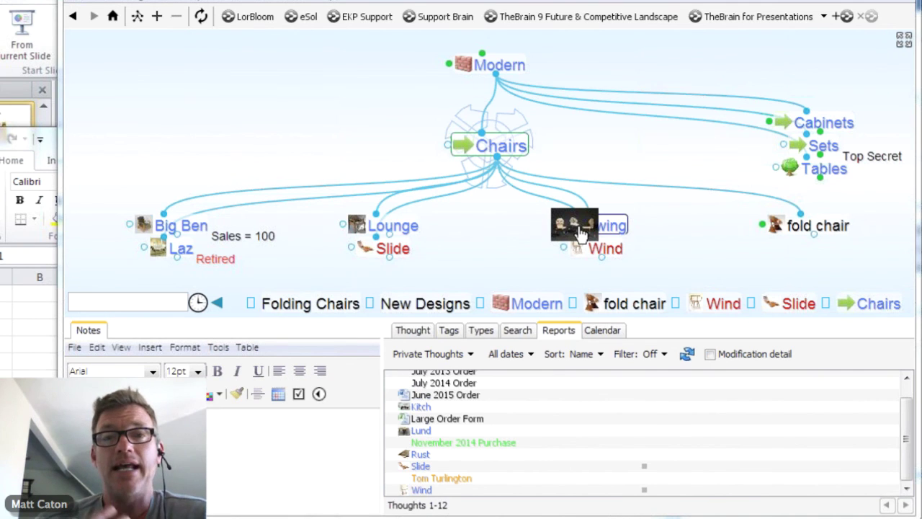
mouse_move(580, 235)
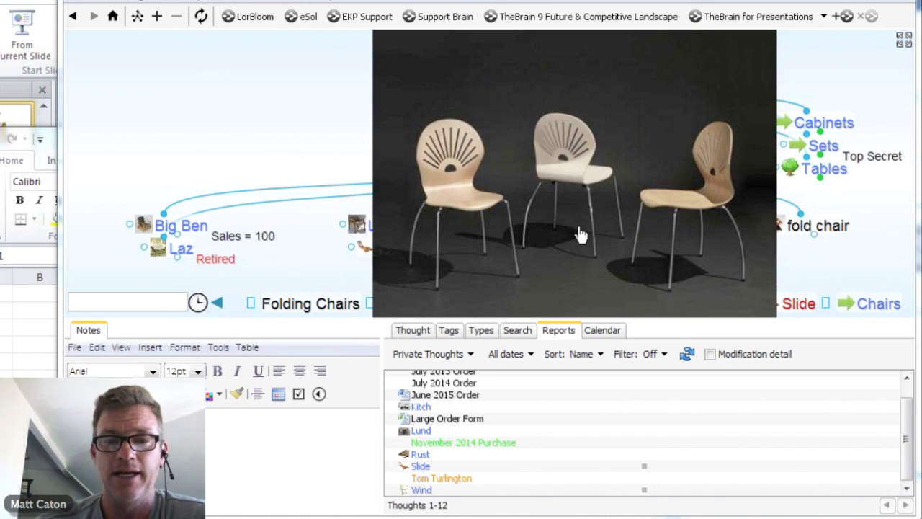
left_click(580, 234)
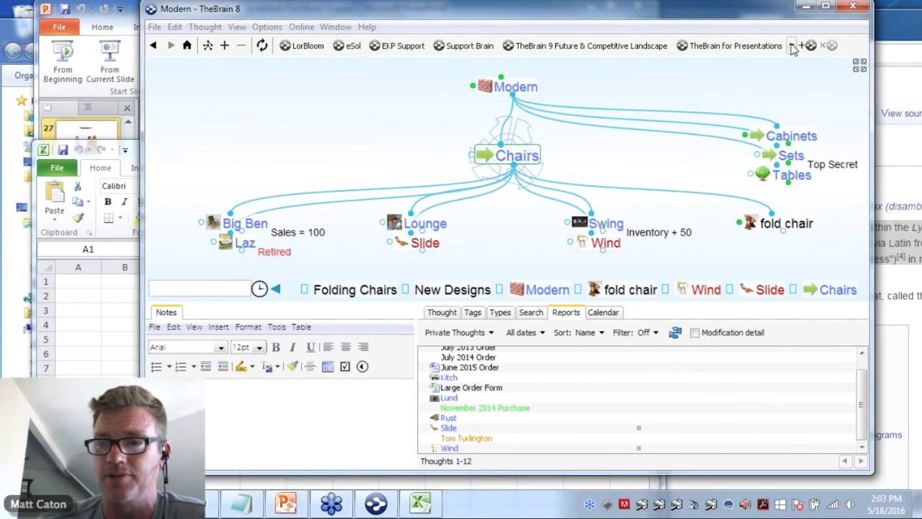
left_click(795, 42)
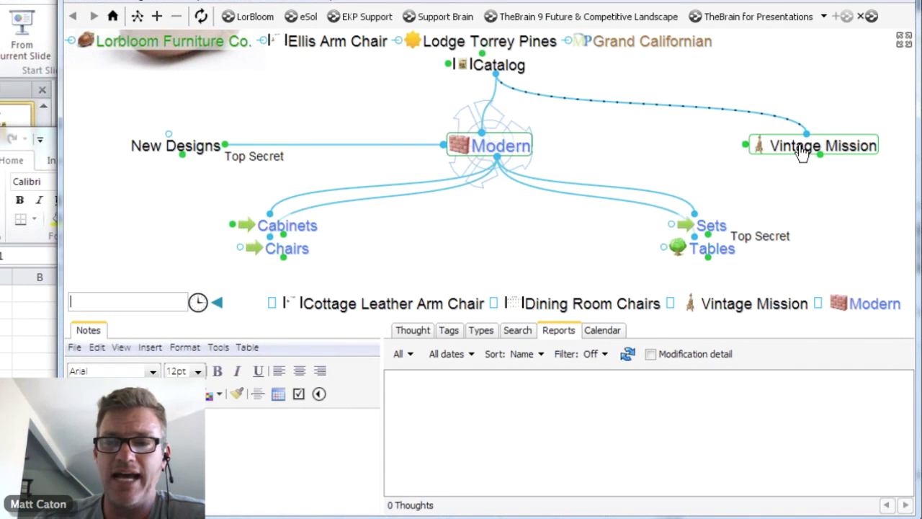
Centre on Vintage Mission then Living Room - Group 2, view its catalog slide maximized, then restore the window
left_click(801, 151)
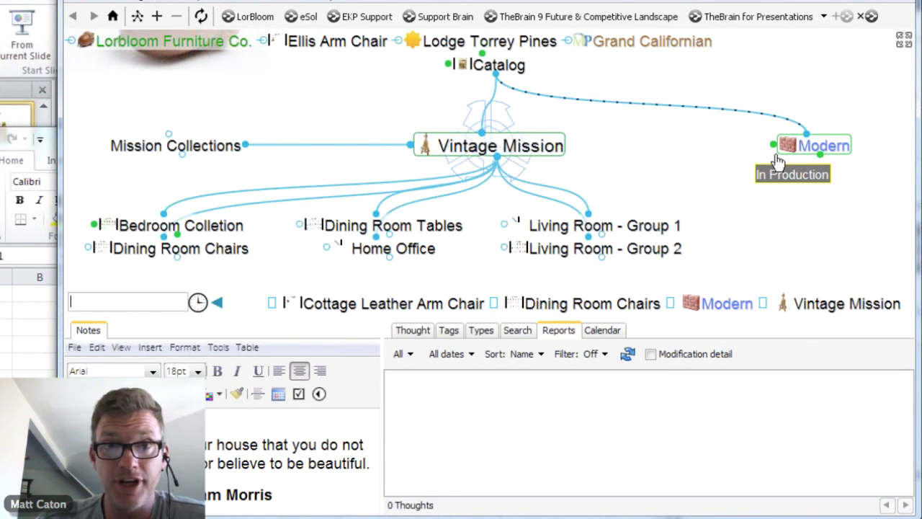
left_click(581, 252)
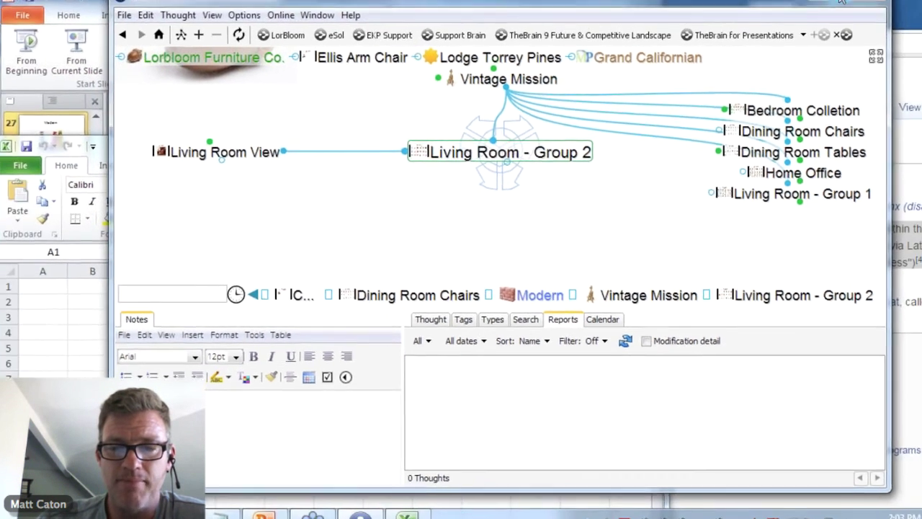
key("super+Up")
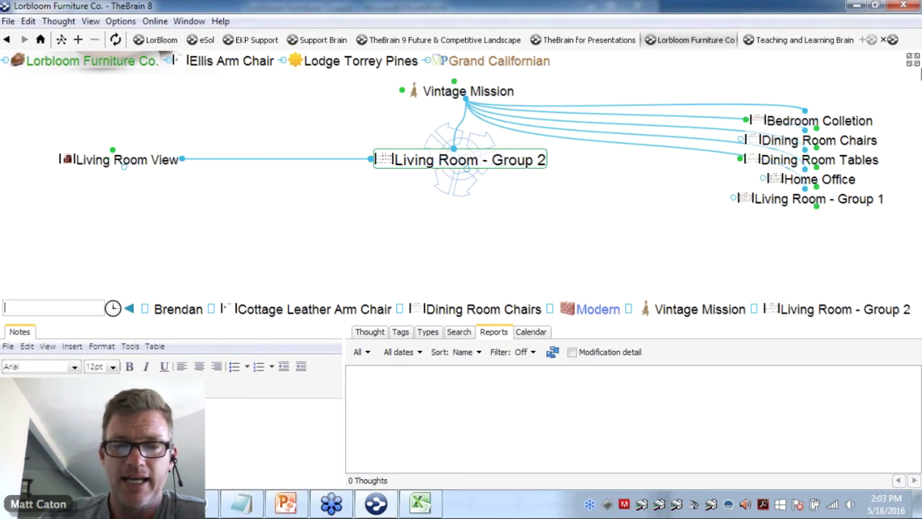
left_click(691, 317)
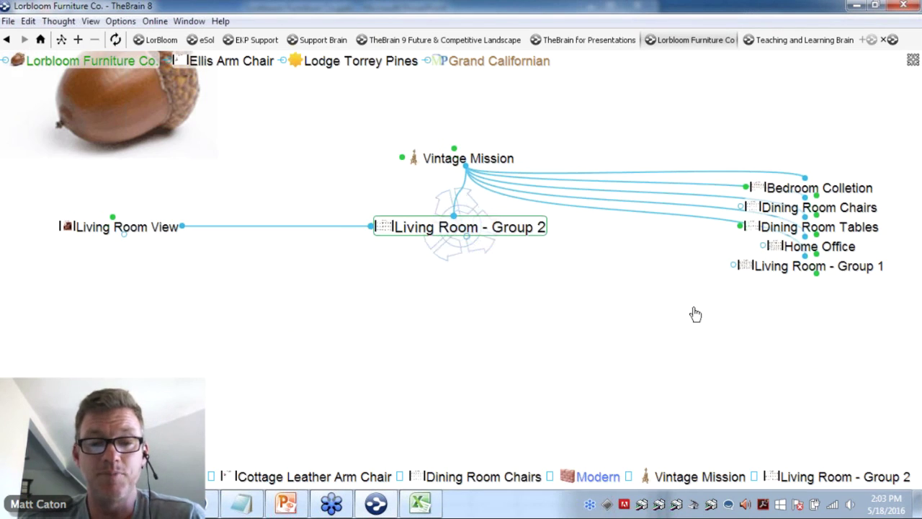
left_click(383, 227)
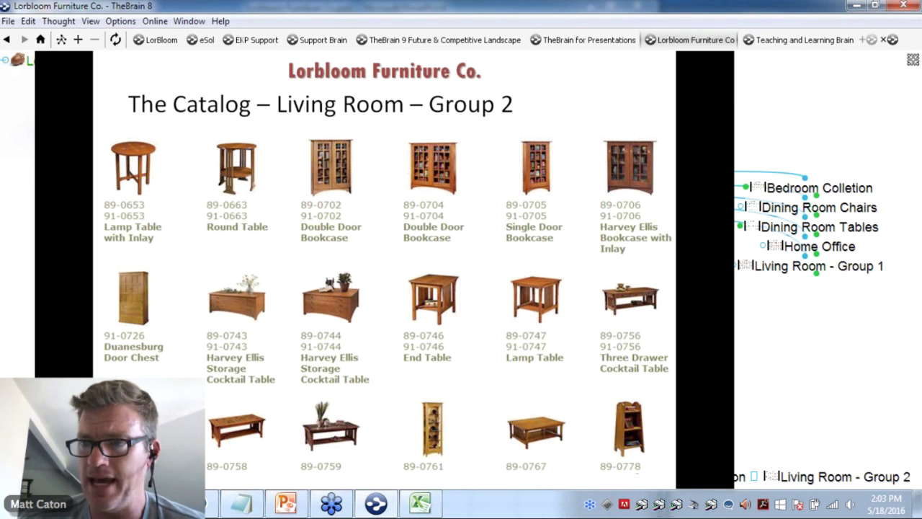
left_click(329, 379)
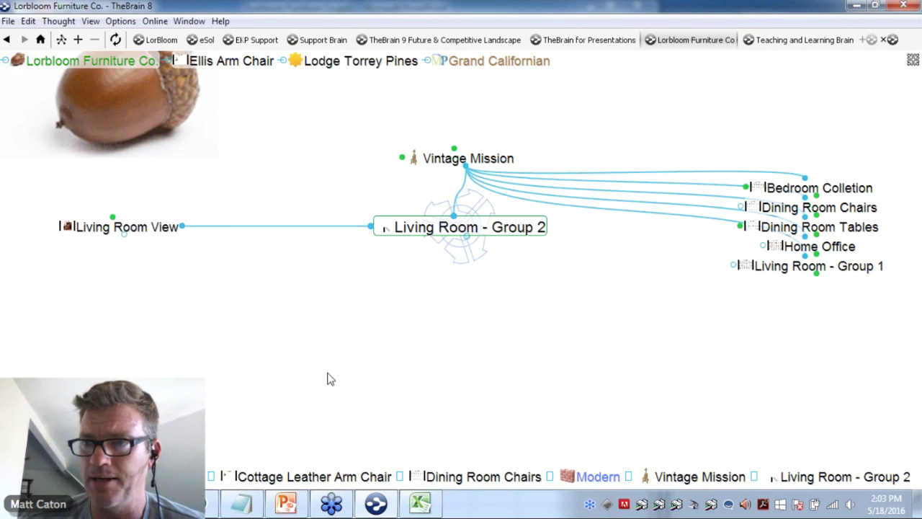
left_click(876, 6)
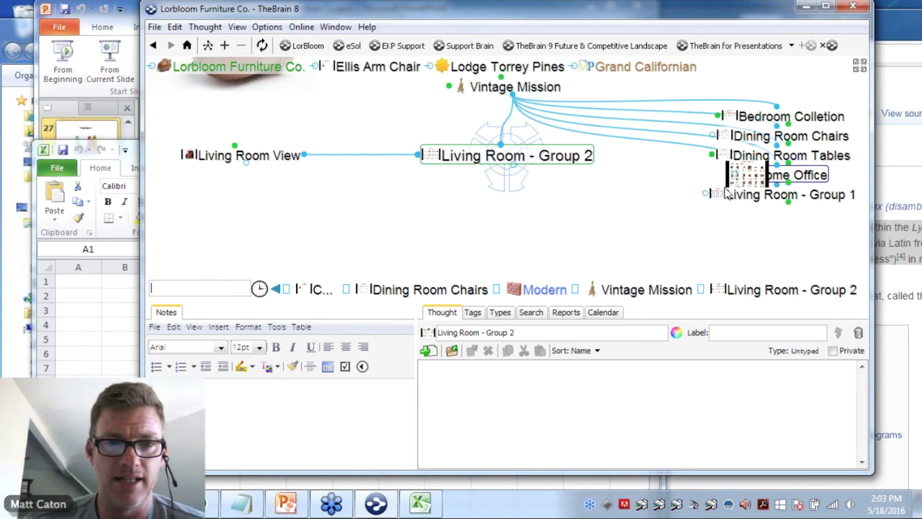
Attach the chair images from the Lorbloom folder to Living Room - Group 2
left_click_drag(149, 274, 151, 274)
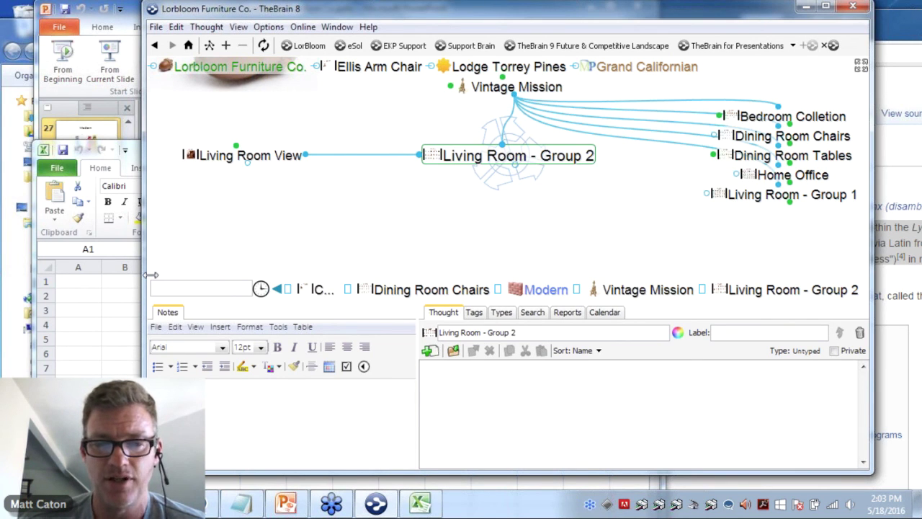
left_click_drag(150, 275, 260, 274)
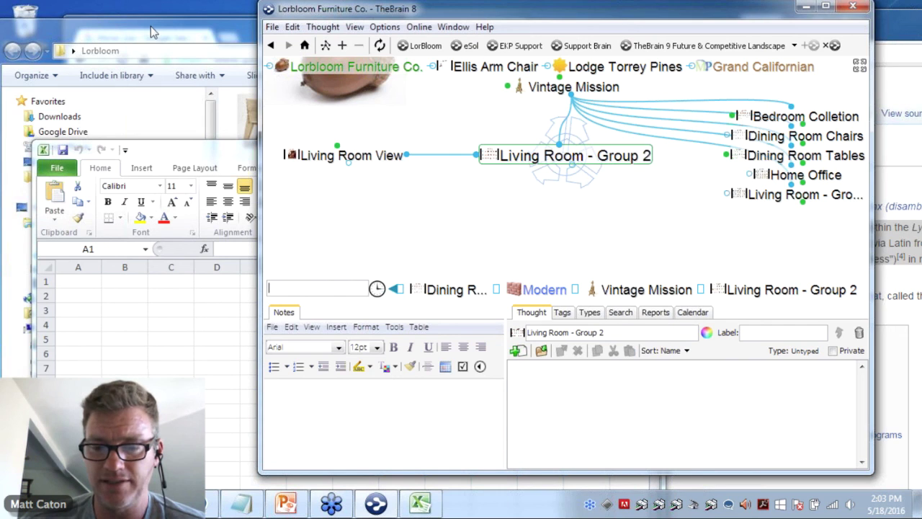
left_click(150, 26)
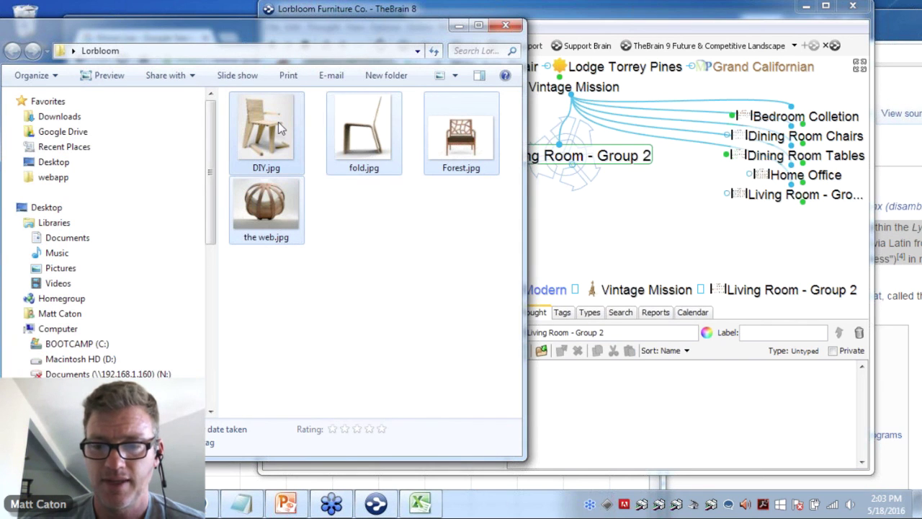
right_click(541, 401)
left_click(592, 452)
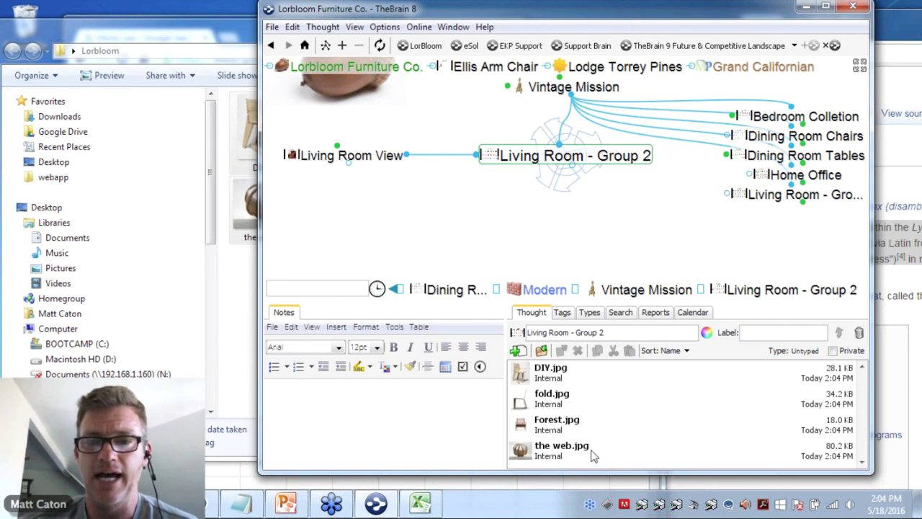
left_click_drag(592, 454, 492, 164)
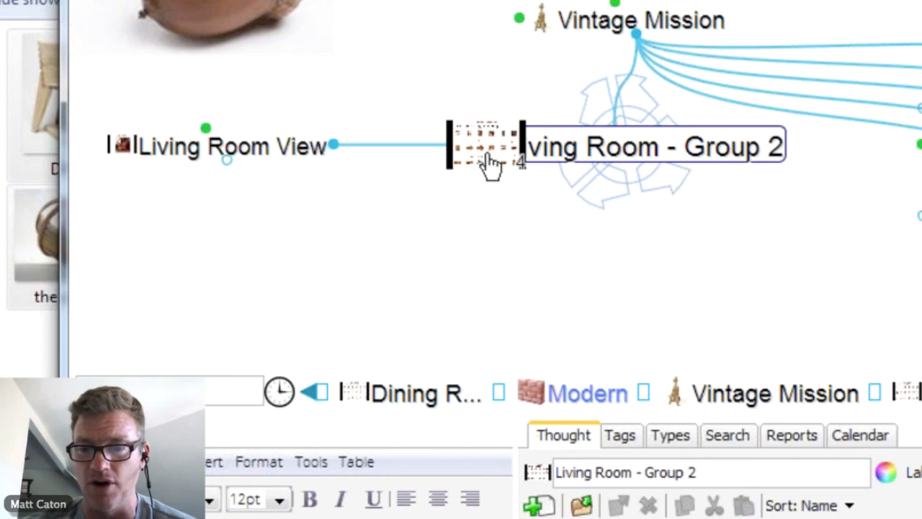
Close the catalog slide and open the DIY.jpg attachment in Windows Photo Viewer
left_click(492, 164)
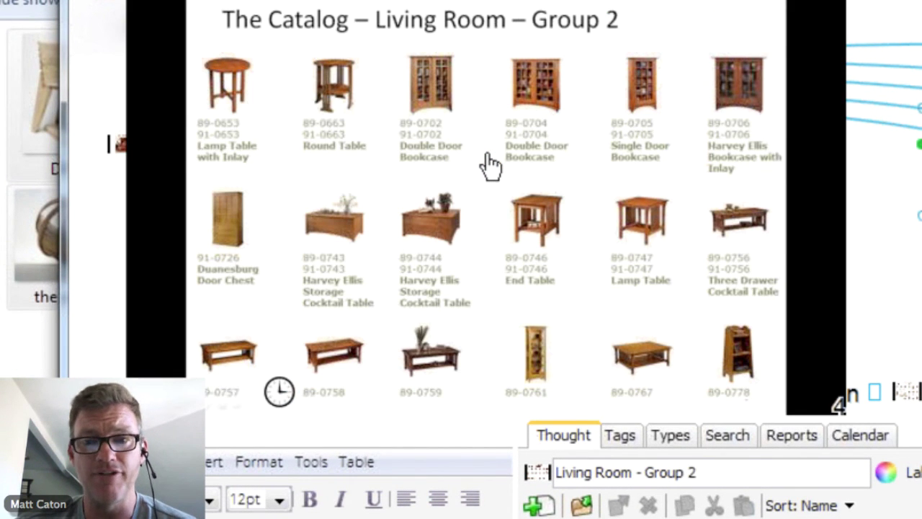
left_click(493, 214)
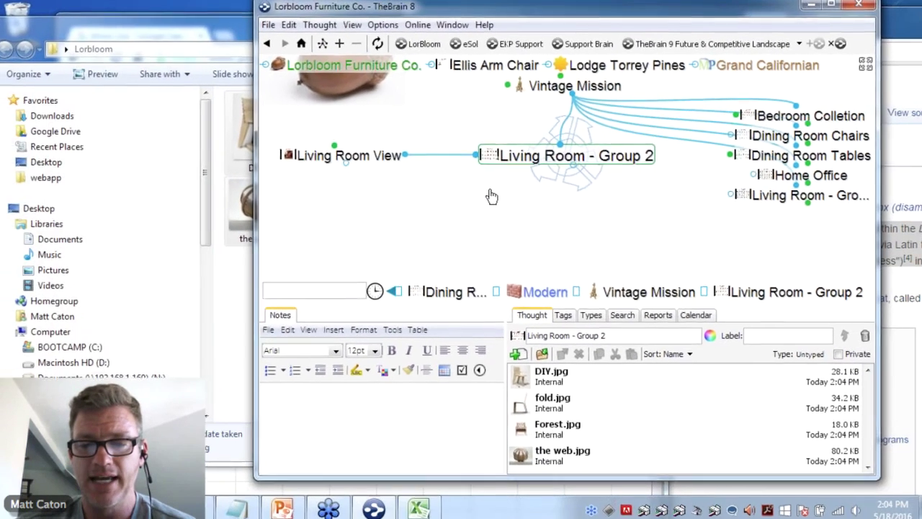
left_click(488, 215)
left_click(488, 215)
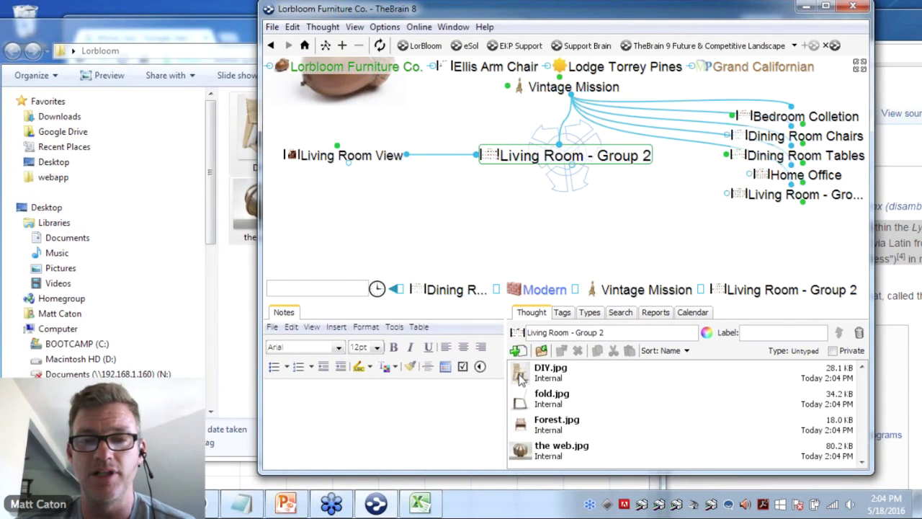
left_click(521, 380)
double_click(522, 380)
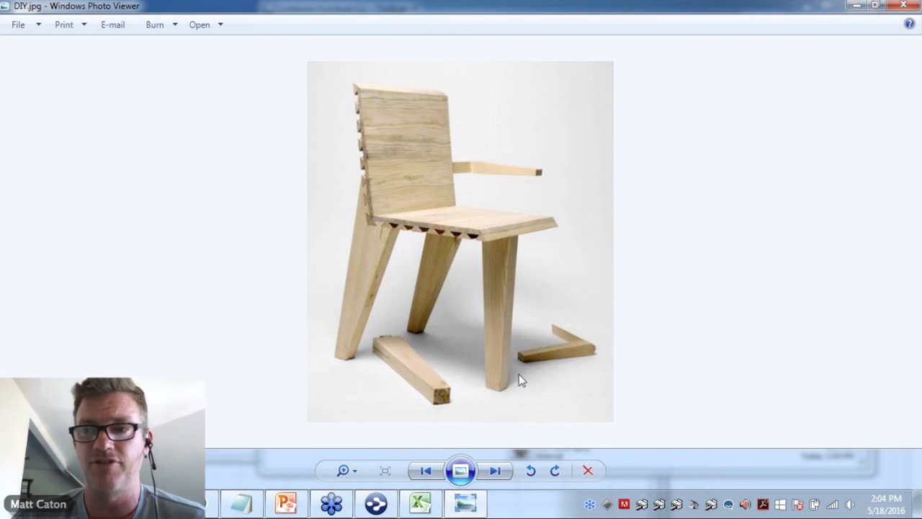
Minimize Windows Photo Viewer showing DIY.jpg to bring TheBrain 8 back to the front
left_click(856, 6)
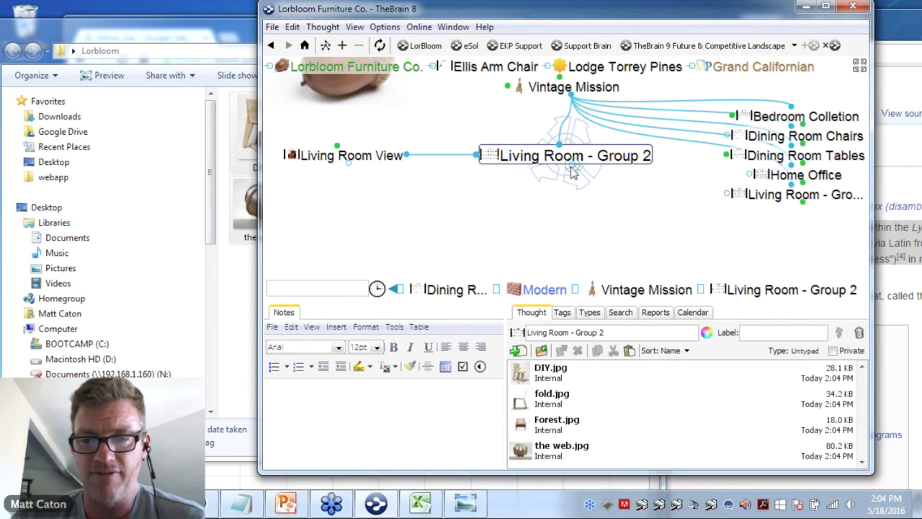
Create a child thought 'Retired' under Living Room - Group 2 and make it the central thought
left_click_drag(572, 171, 513, 213)
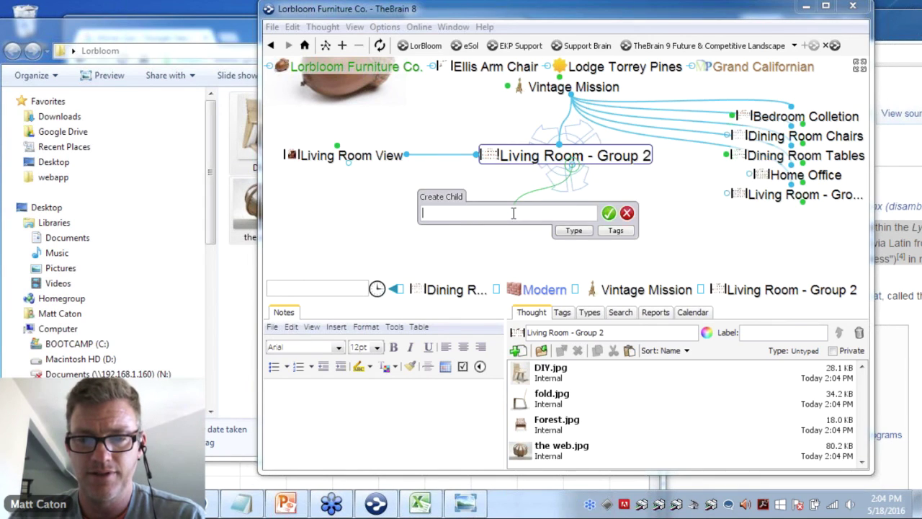
type("Retired")
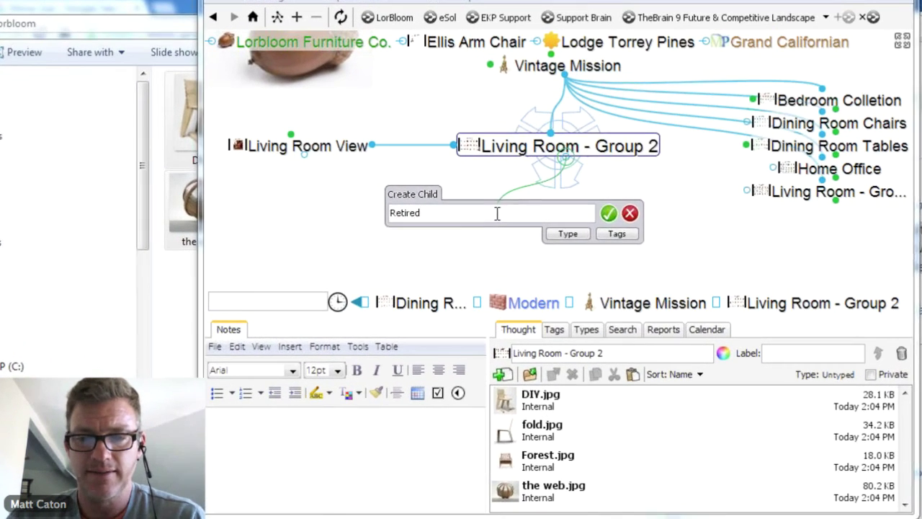
key("Return")
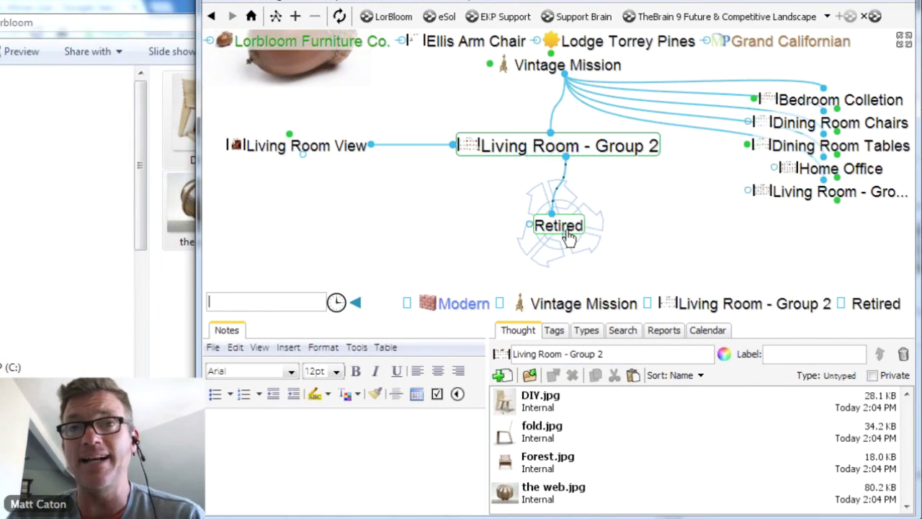
left_click(559, 226)
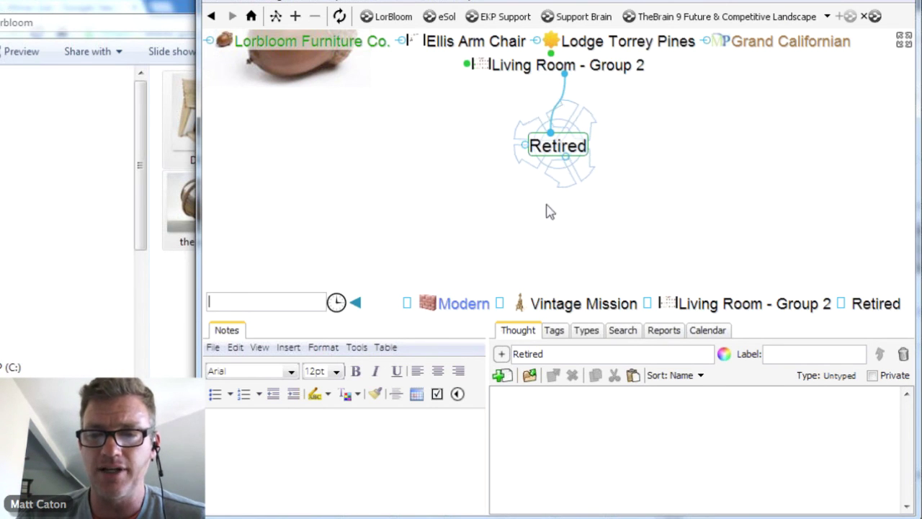
Assign Retired the traffic-cone icon from the Objects category, then close the icon picker
right_click(551, 147)
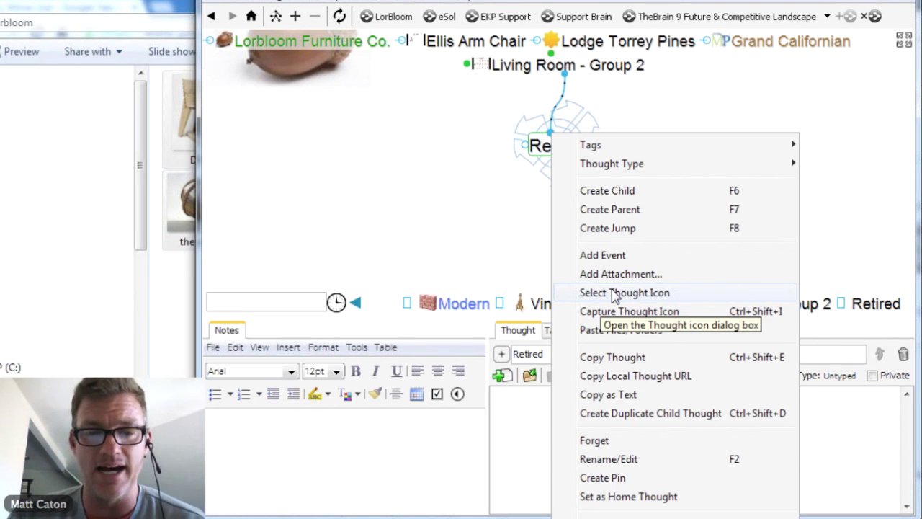
left_click(612, 293)
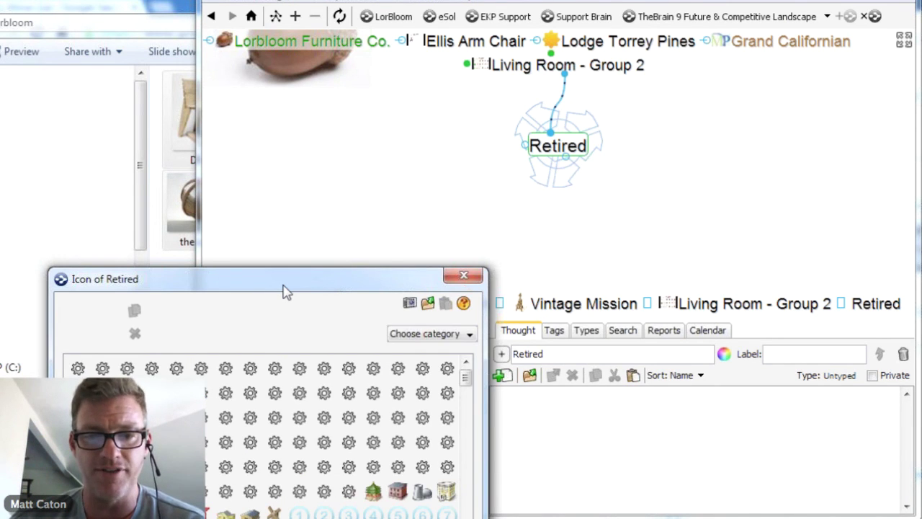
left_click_drag(286, 292, 261, 147)
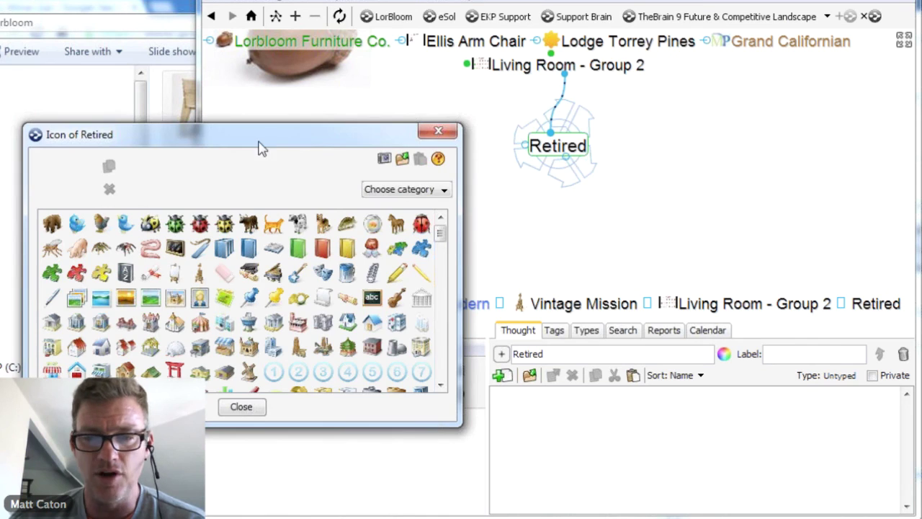
left_click(441, 190)
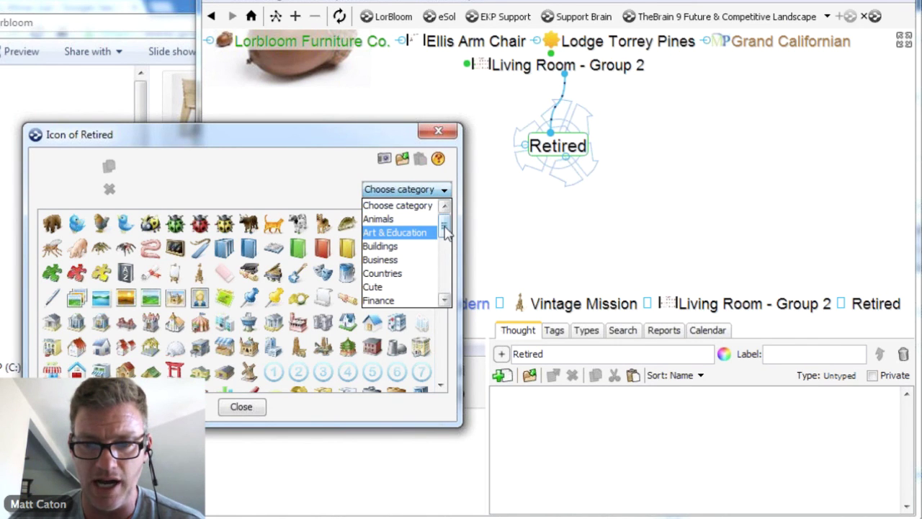
scroll(448, 244, "down", 4)
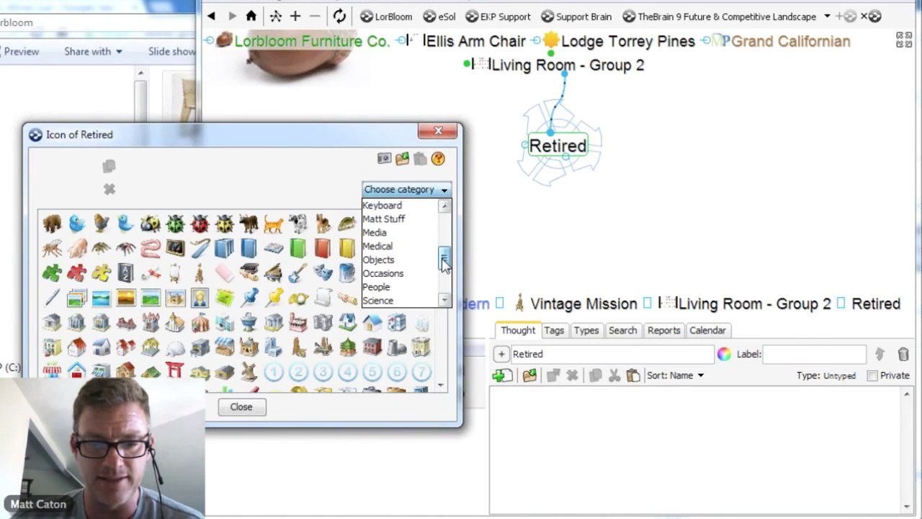
left_click(396, 263)
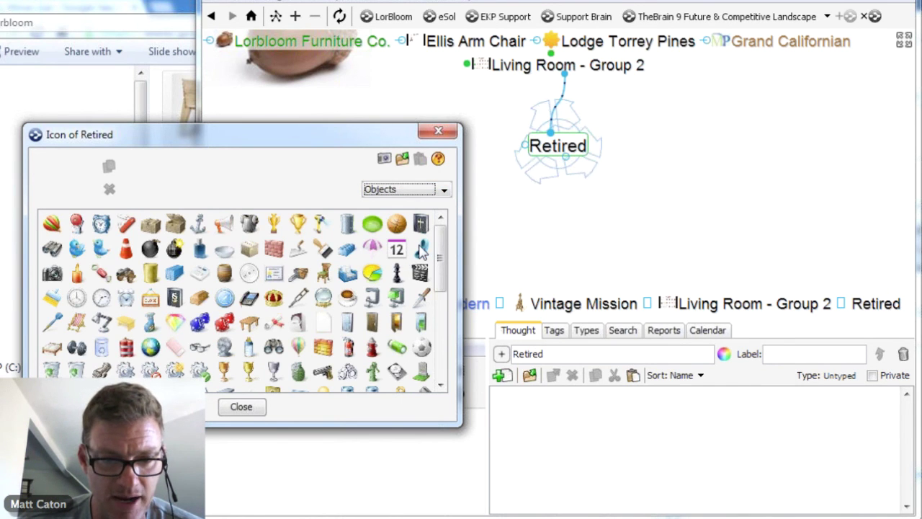
left_click(127, 254)
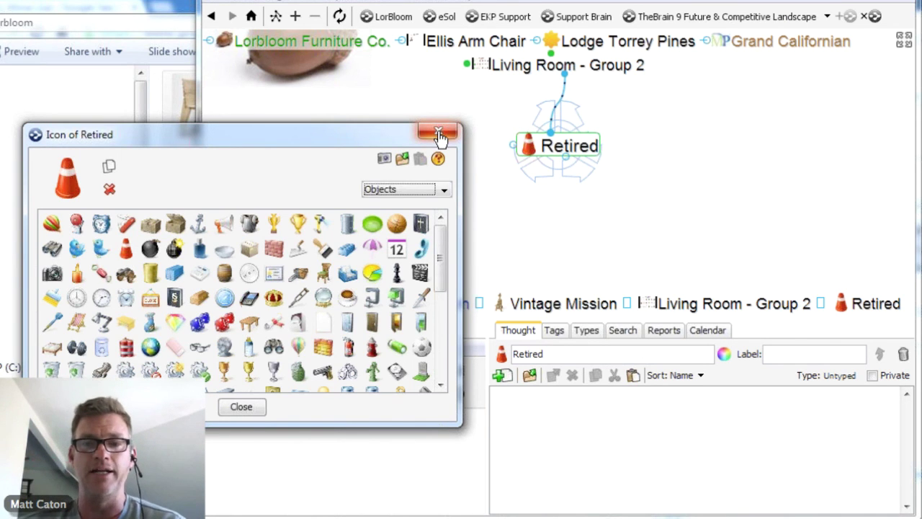
left_click(439, 135)
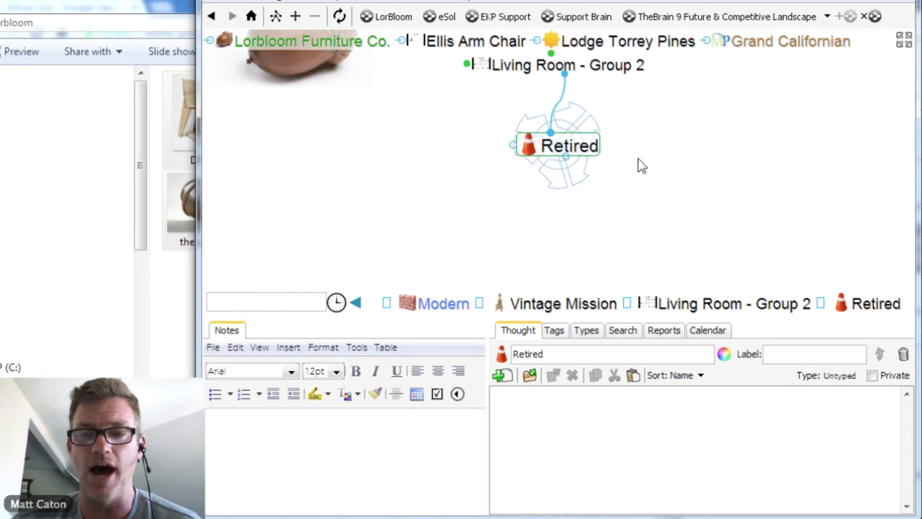
Re-centre Living Room - Group 2, now showing the cone-marked Retired child, and bring up the File menu
left_click(607, 72)
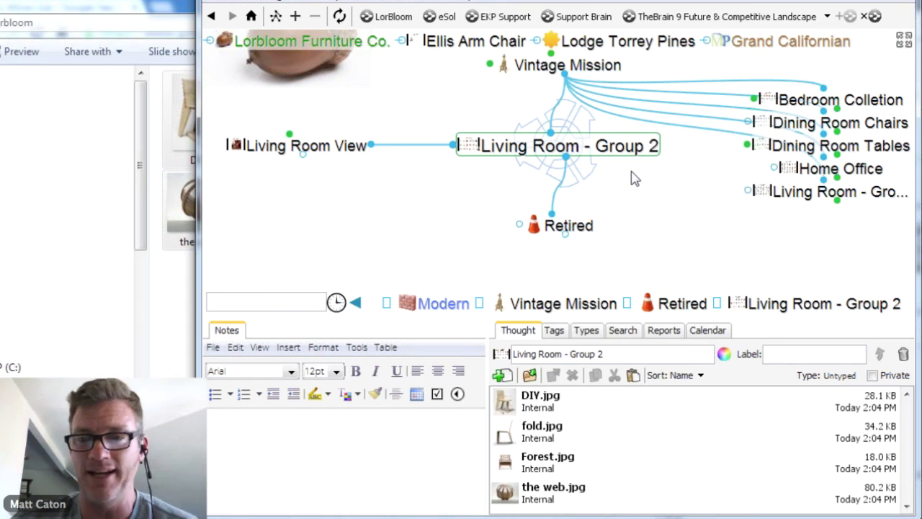
left_click(214, 3)
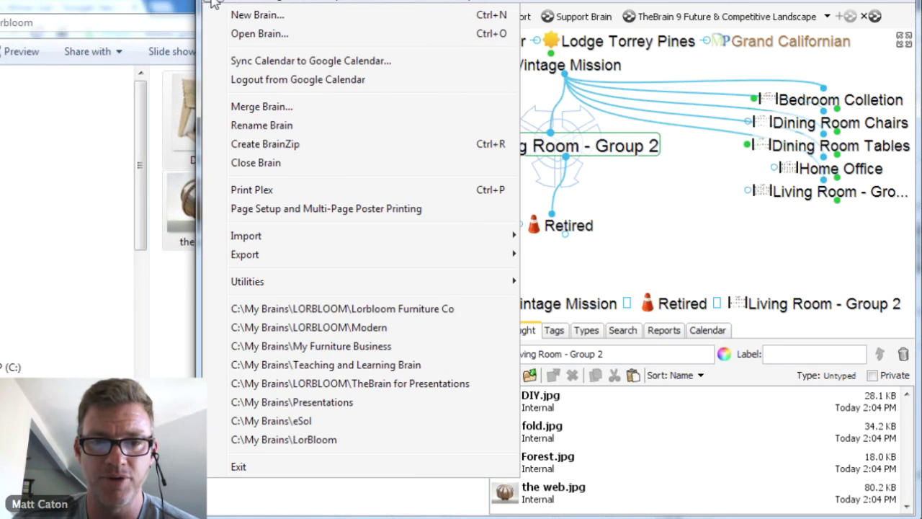
Open the Scout Labratories brain by filtering the brain list with 'lab'
left_click(264, 39)
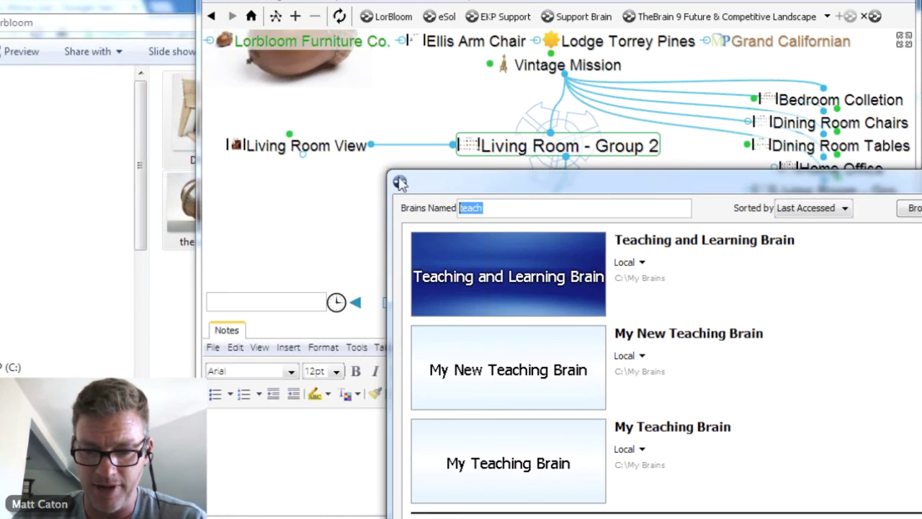
left_click_drag(446, 178, 320, 49)
type("lab")
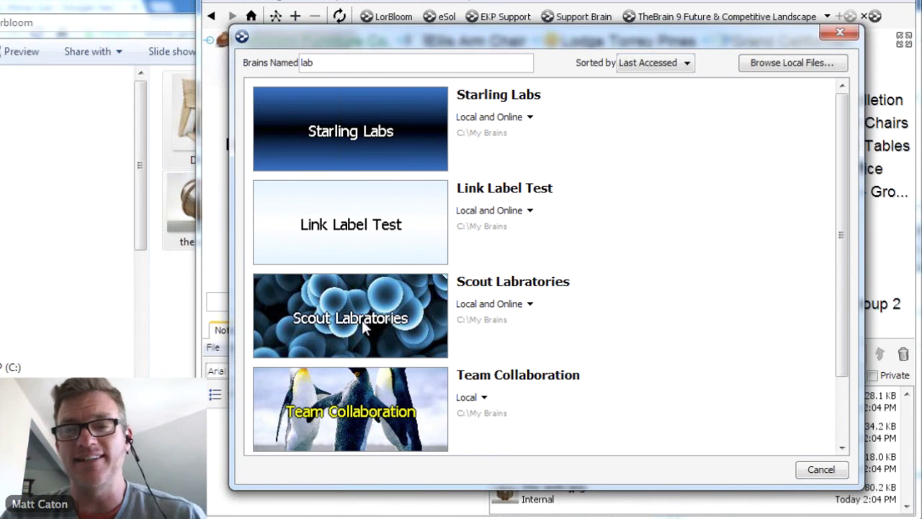
left_click(360, 321)
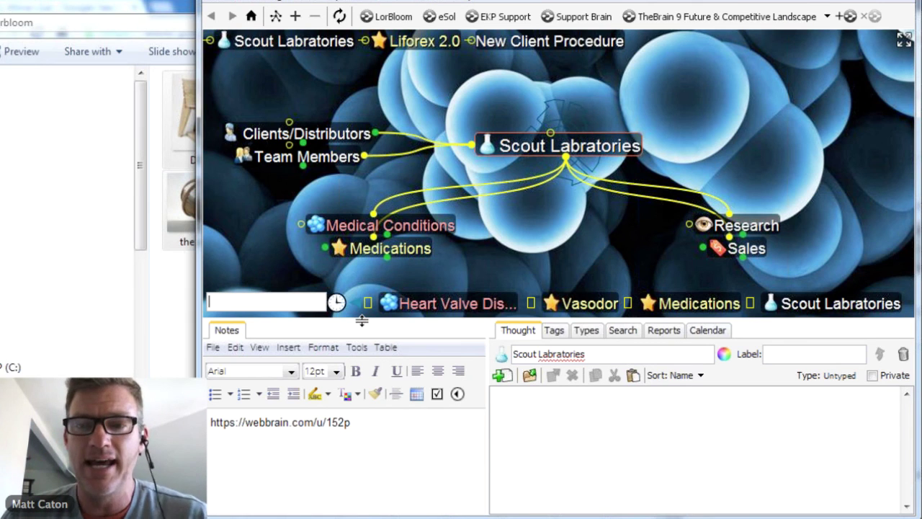
Step from New Client Procedure through Face to Face, Success?, Send Client Non Disclosure and Gold Contract to Disputes?
left_click(510, 41)
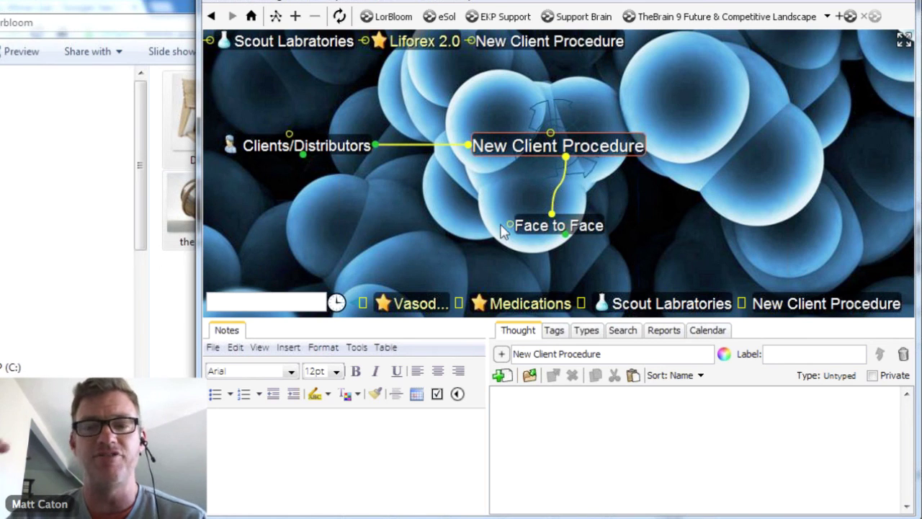
left_click(568, 229)
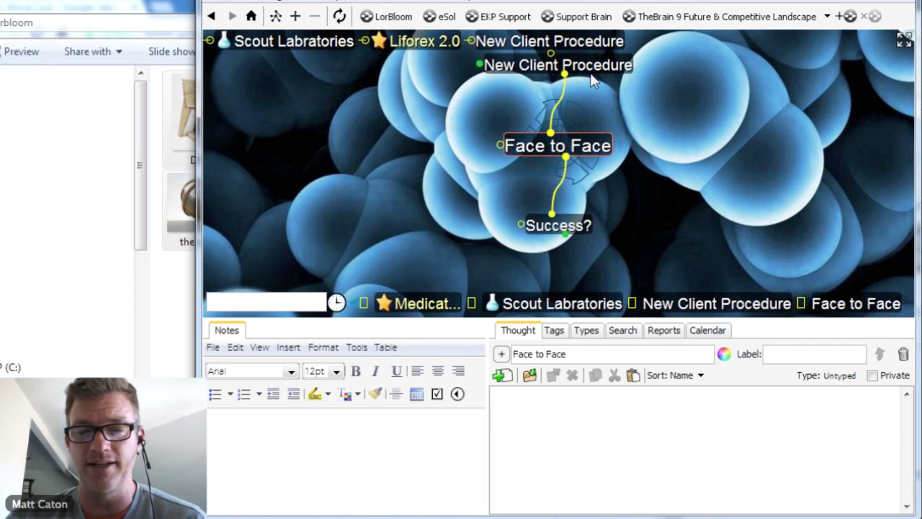
left_click(587, 227)
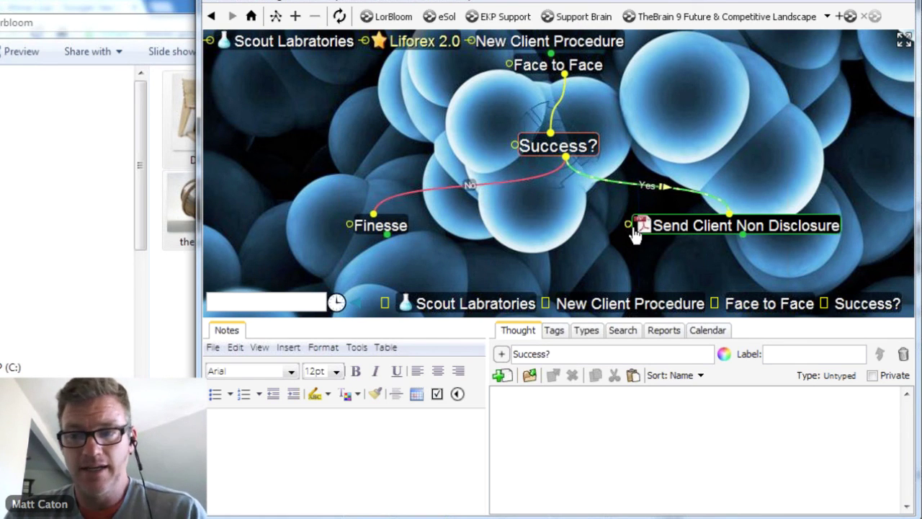
left_click(768, 228)
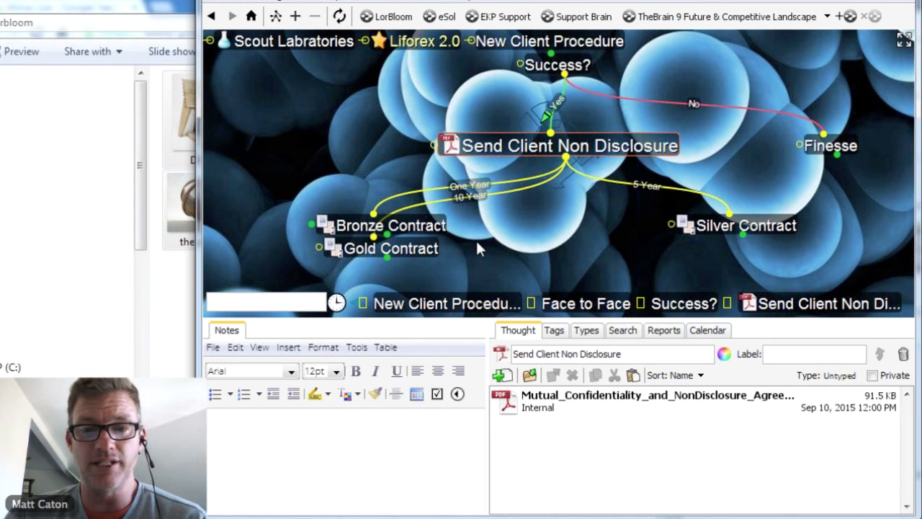
left_click(422, 247)
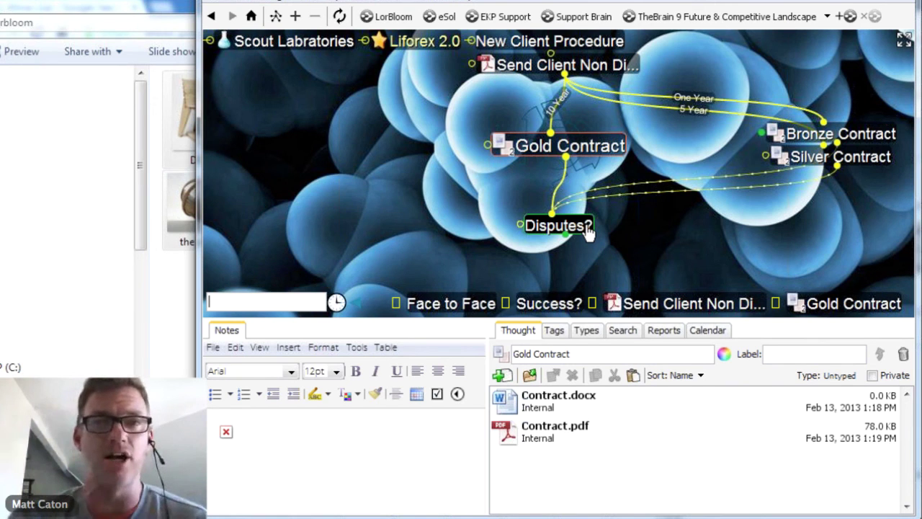
left_click(586, 227)
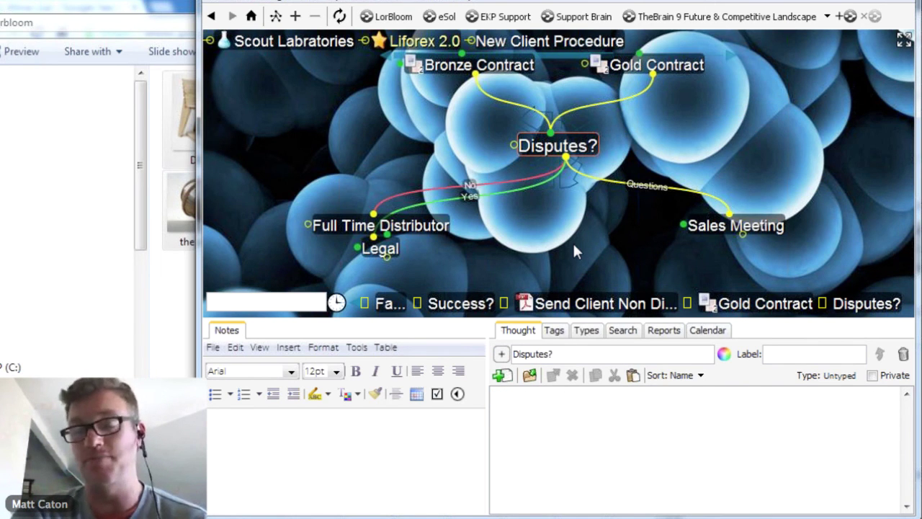
Visit Legal, Full Time Distributor and Client/Distributor Training, then retrace back to Send Client Non Disclosure
left_click(379, 248)
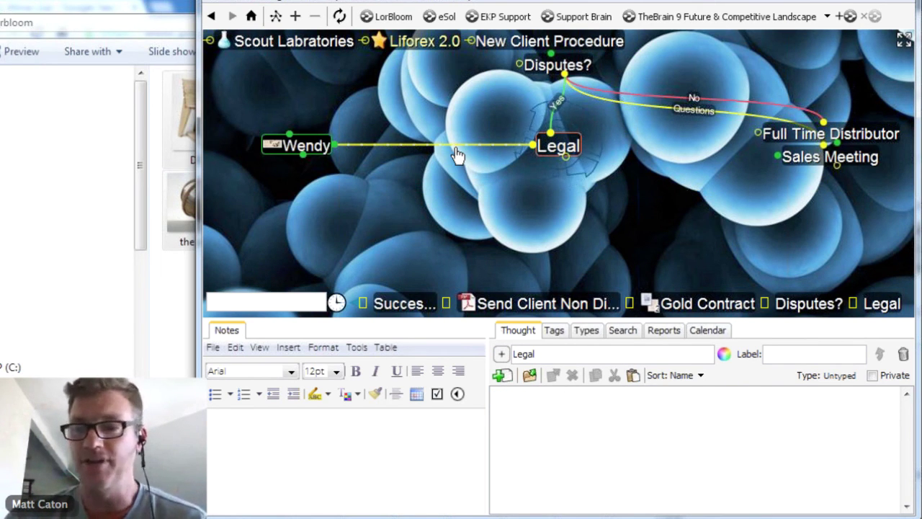
left_click(877, 136)
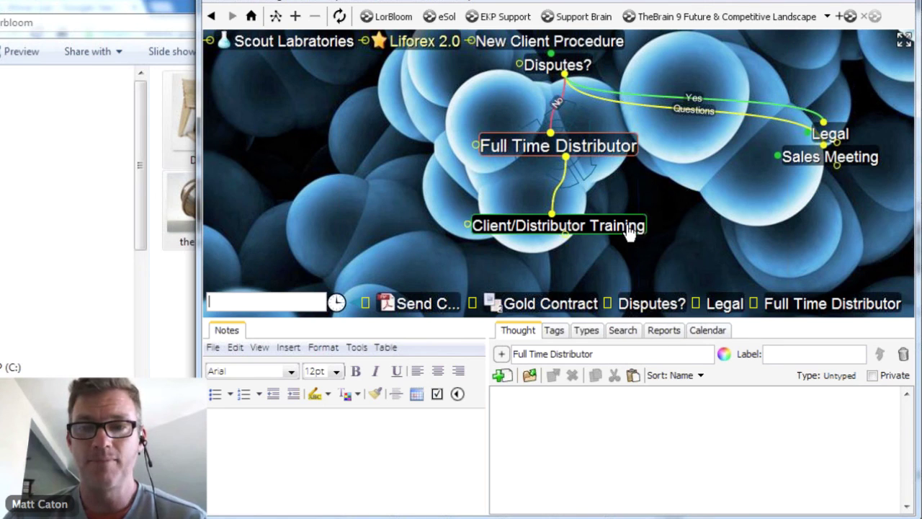
left_click(628, 227)
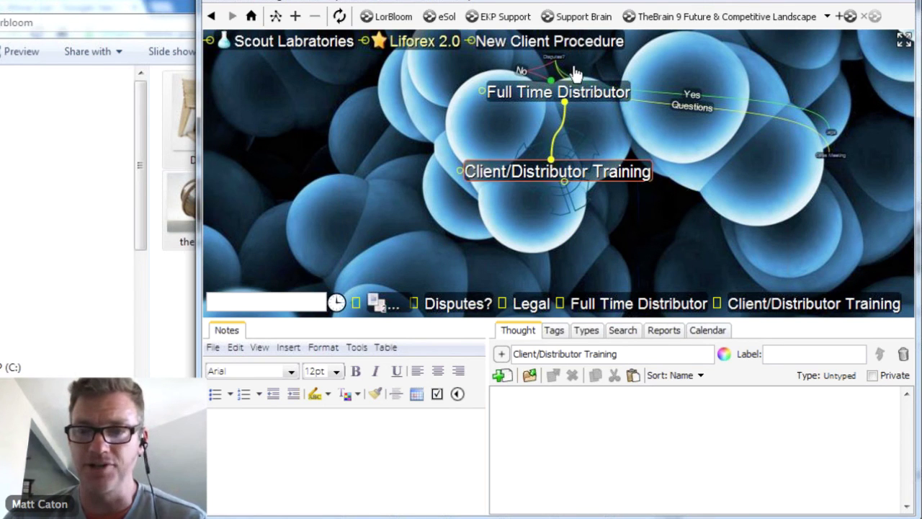
left_click(576, 86)
left_click(575, 67)
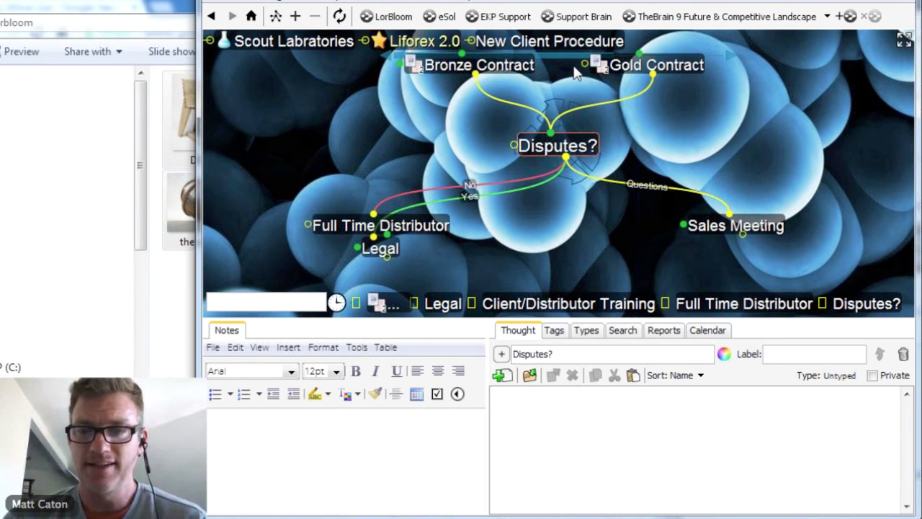
left_click(628, 67)
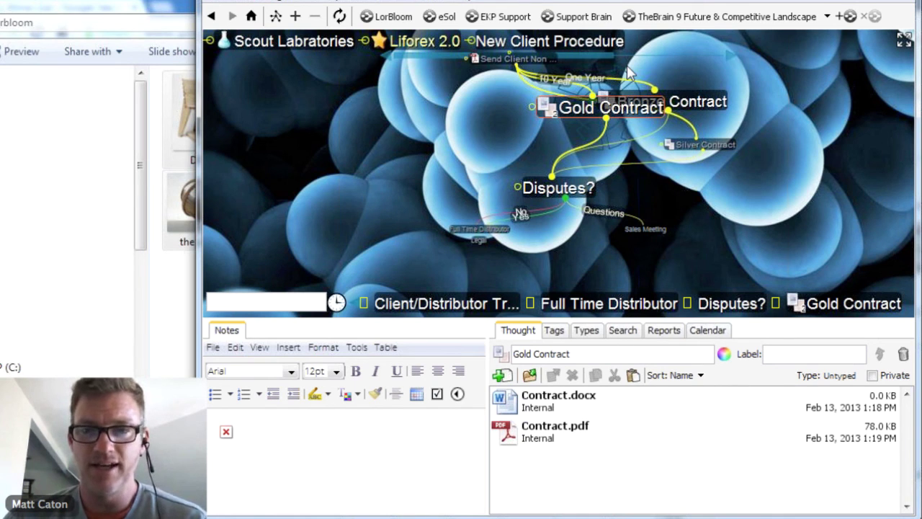
left_click(576, 63)
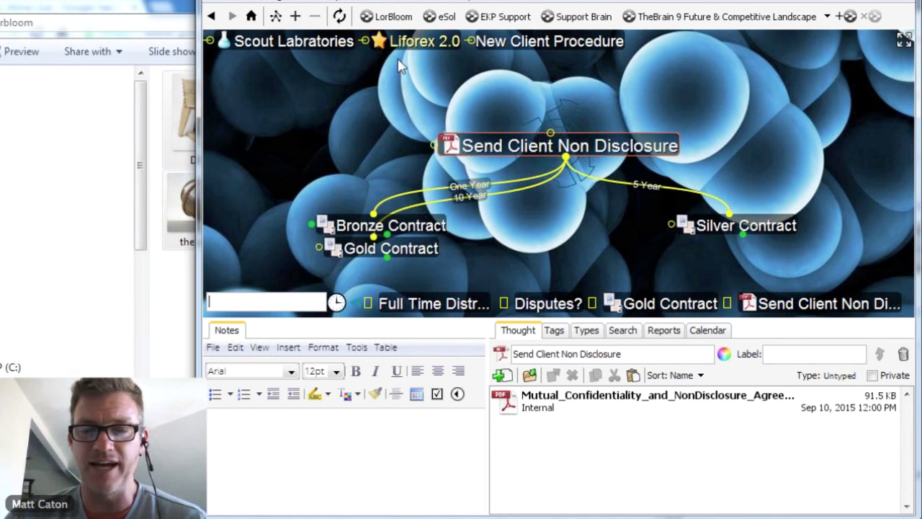
Follow the No path from Success? through Finesse and 2 Month Check In to Send Client Non Disclosure
left_click(531, 44)
left_click(551, 180)
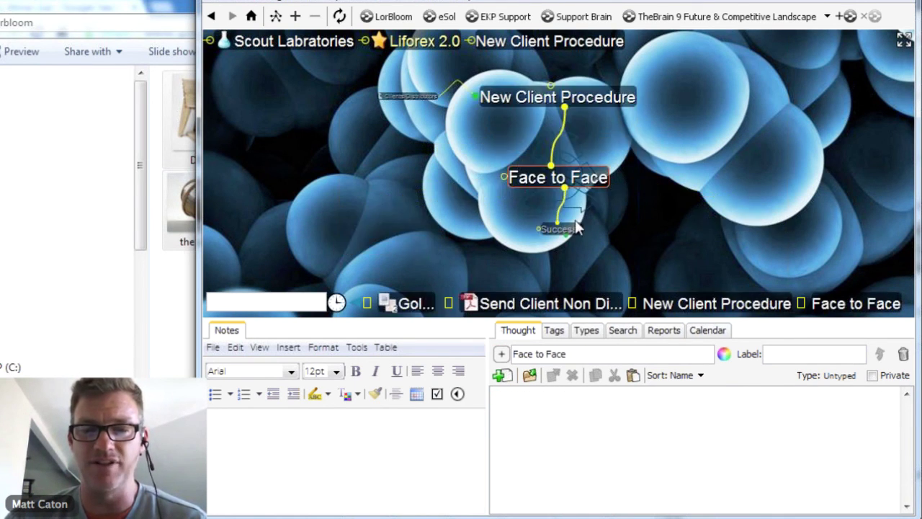
left_click(561, 228)
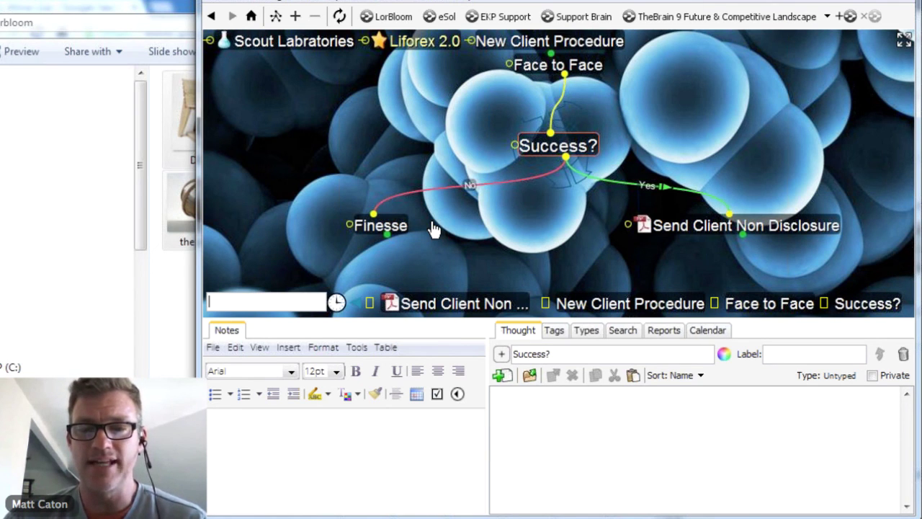
left_click(380, 226)
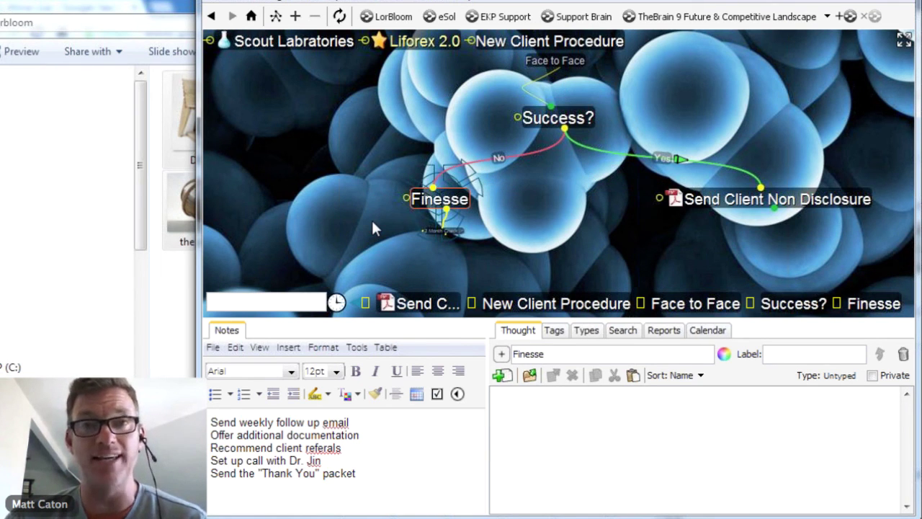
left_click(545, 232)
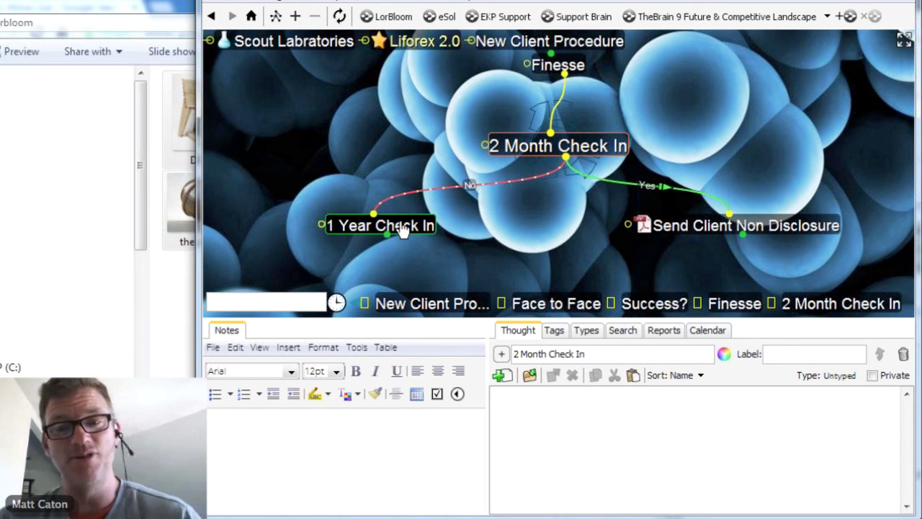
left_click(702, 226)
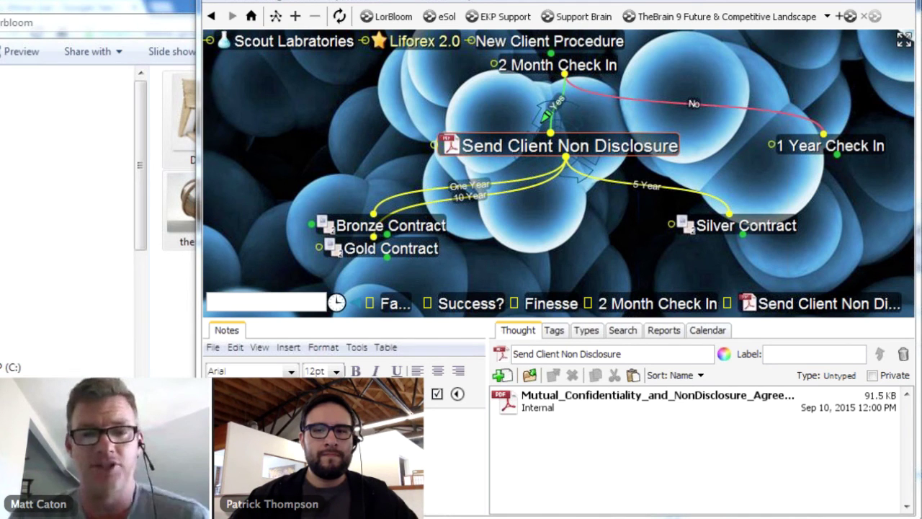
In the Lorbloom WebBrain, open Share for the Vintage Mission thought and select its short link
mouse_move(723, 411)
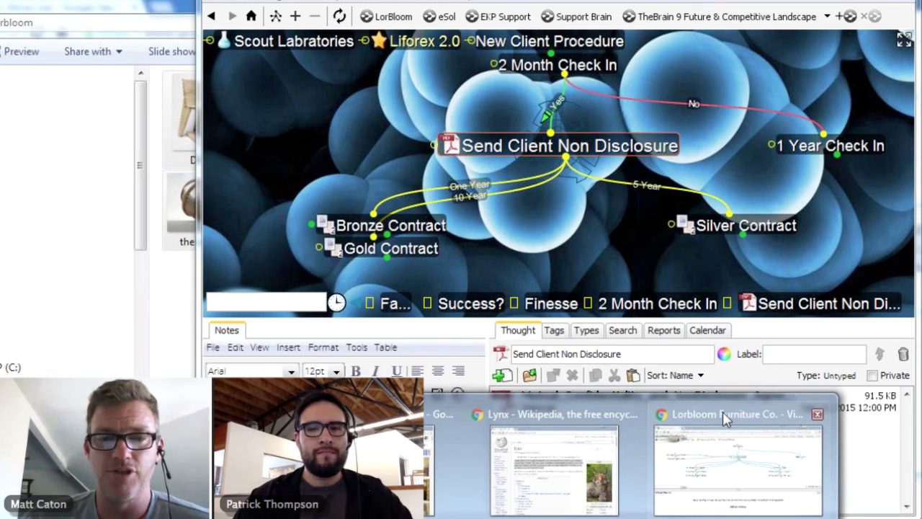
left_click(722, 411)
right_click(346, 256)
left_click(378, 296)
left_click_drag(463, 222, 280, 229)
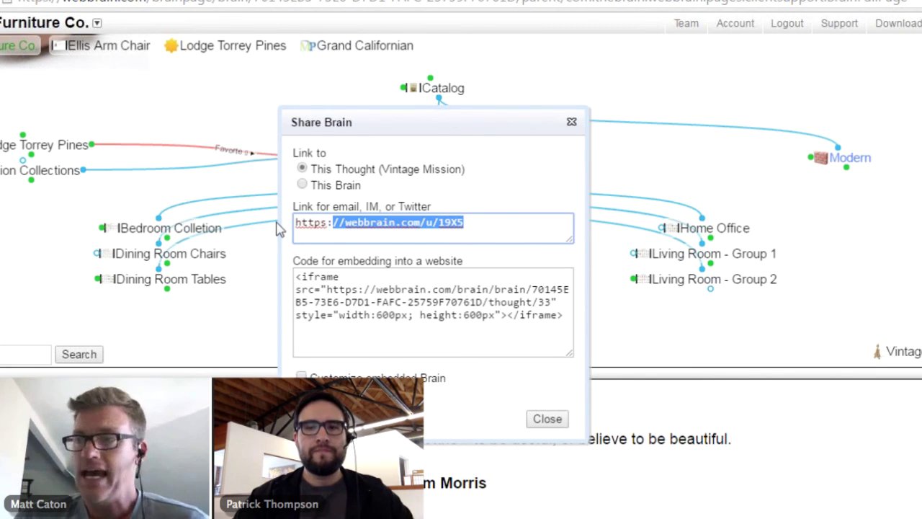